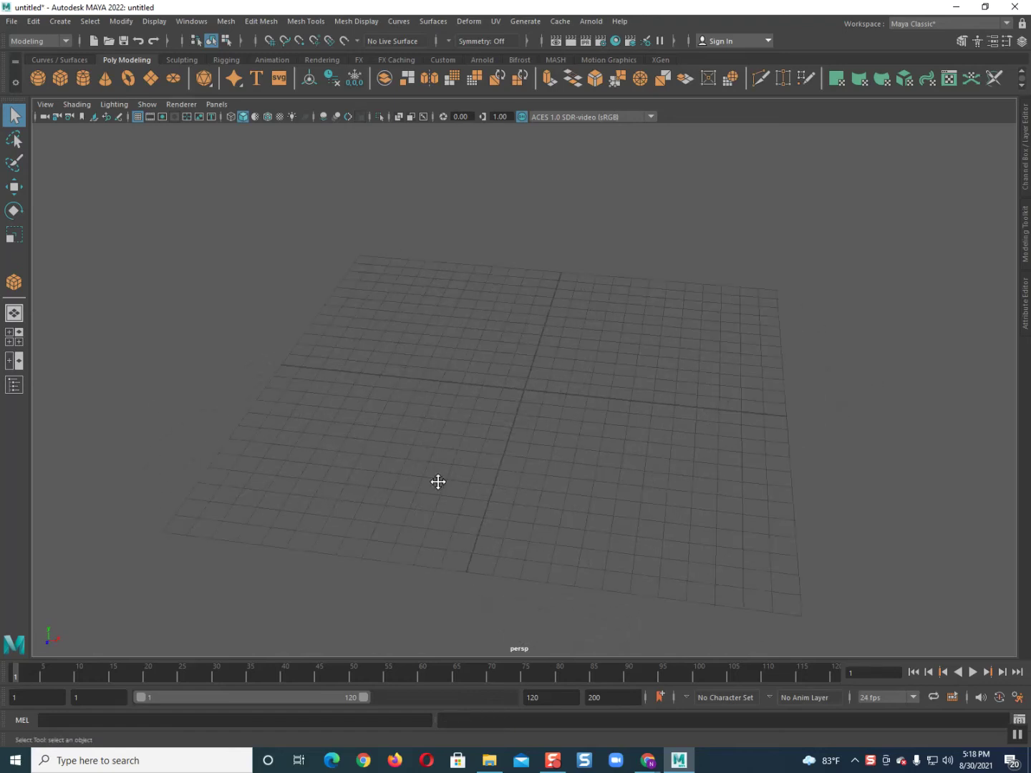
Tumble and zoom around the empty grid, then switch the viewport to Top view.
left_click_drag(431, 481, 450, 491, "alt")
middle_click_drag(504, 473, 514, 466, "alt")
scroll(505, 434, "down", 3)
scroll(512, 435, "down", 2)
left_click_drag(512, 434, 503, 433, "alt")
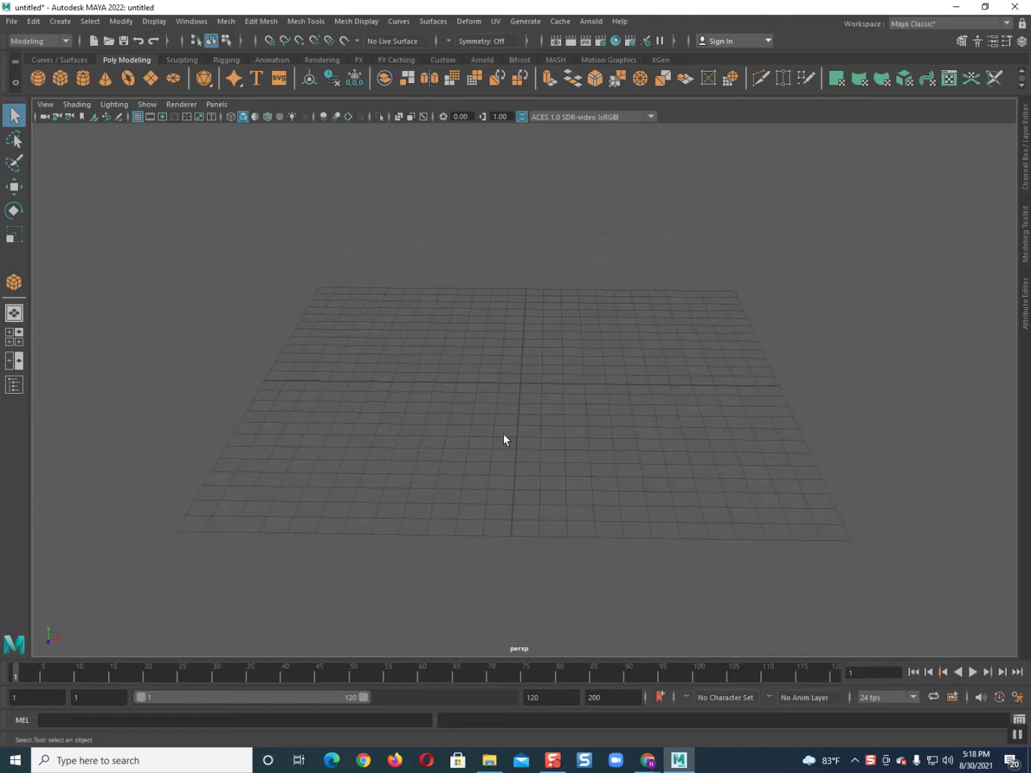
scroll(507, 435, "up", 2)
scroll(507, 438, "up", 2)
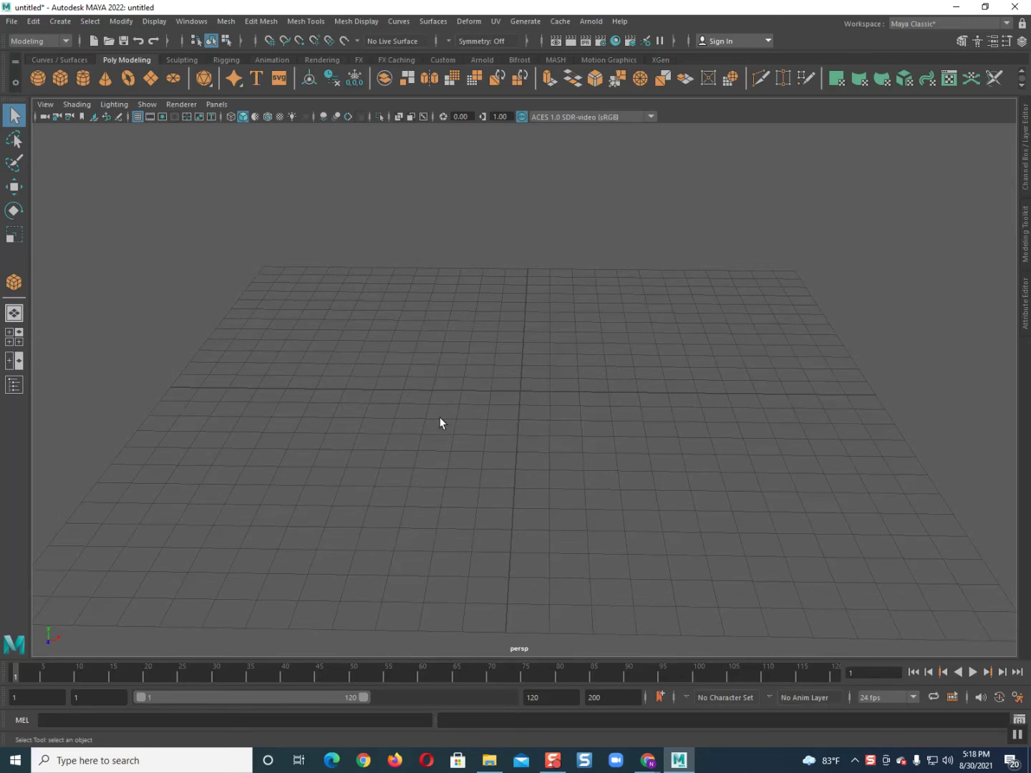
key("space")
left_click_drag(441, 418, 386, 418)
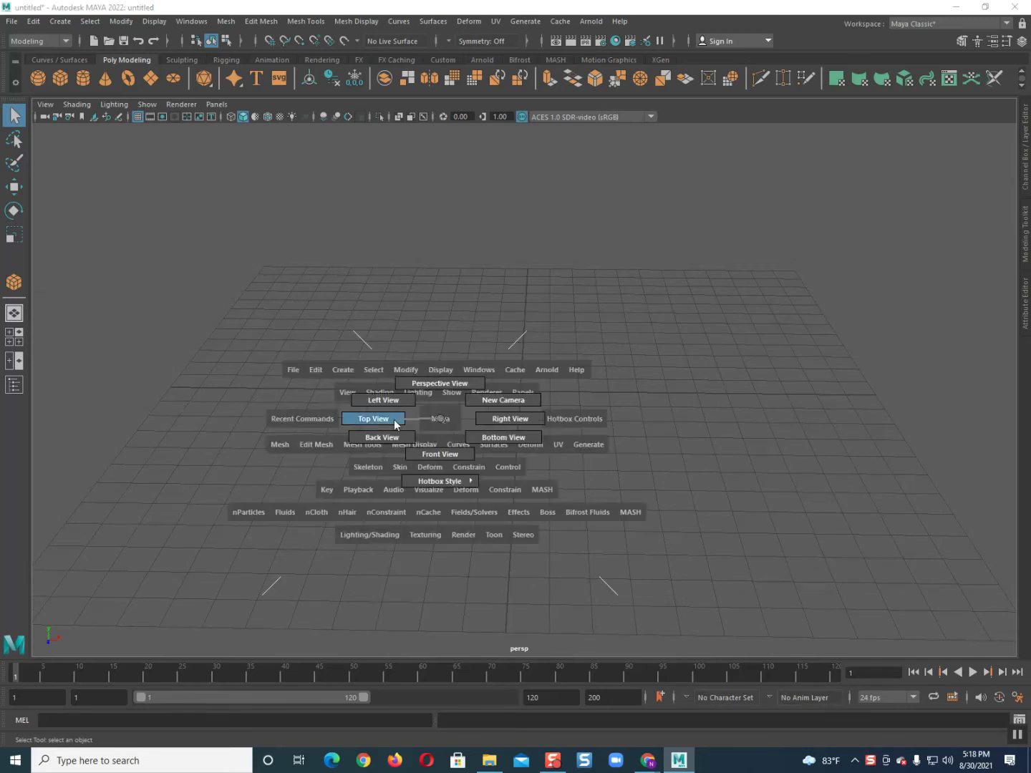
Start an EP curve from the Curves / Surfaces shelf and place its first edit points.
middle_click_drag(449, 398, 487, 492, "alt")
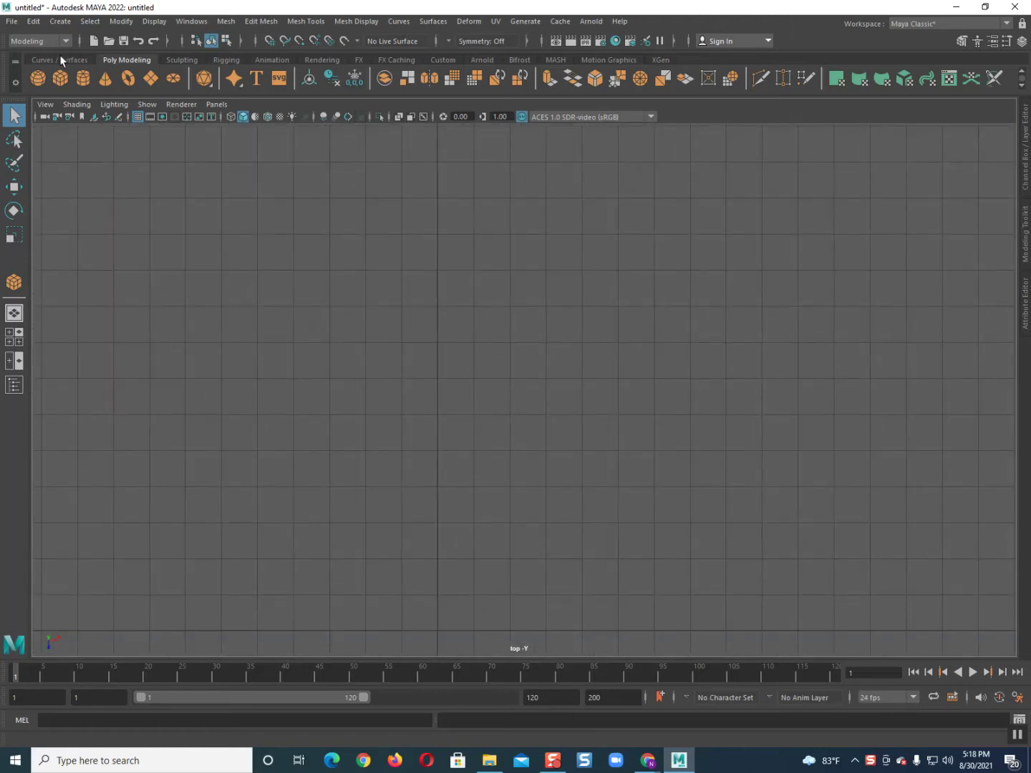
left_click(61, 63)
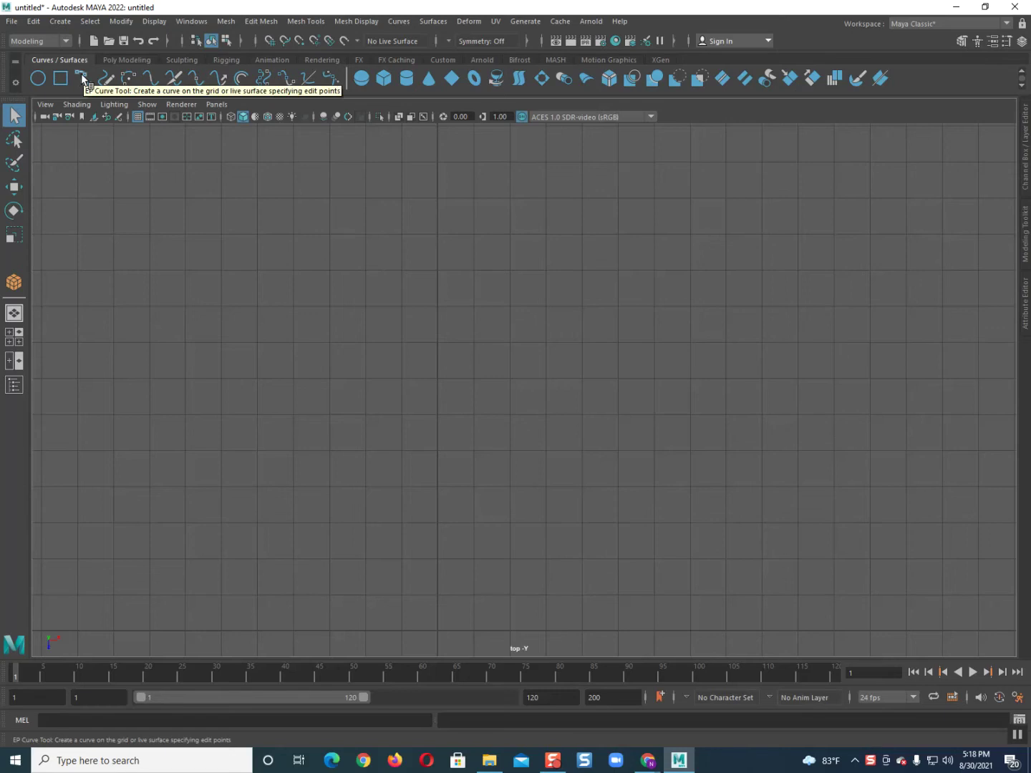
left_click(82, 76)
middle_click_drag(415, 417, 344, 309, "alt")
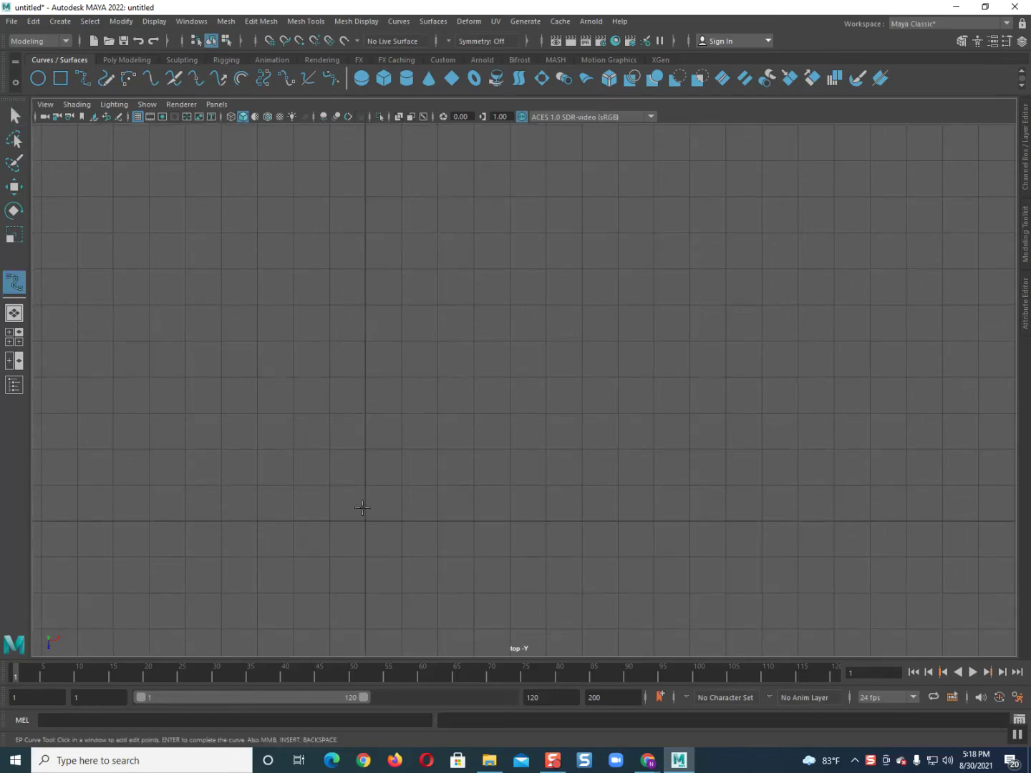
left_click_drag(594, 375, 622, 375)
middle_click_drag(622, 375, 214, 408, "alt")
left_click(450, 387)
left_click(471, 257)
mouse_move(318, 350)
middle_mouse_down("alt")
mouse_move(384, 378)
mouse_move(563, 479)
middle_mouse_up("alt")
left_click_drag(501, 334, 433, 379)
left_click_drag(300, 421, 451, 477)
left_click_drag(542, 409, 585, 393)
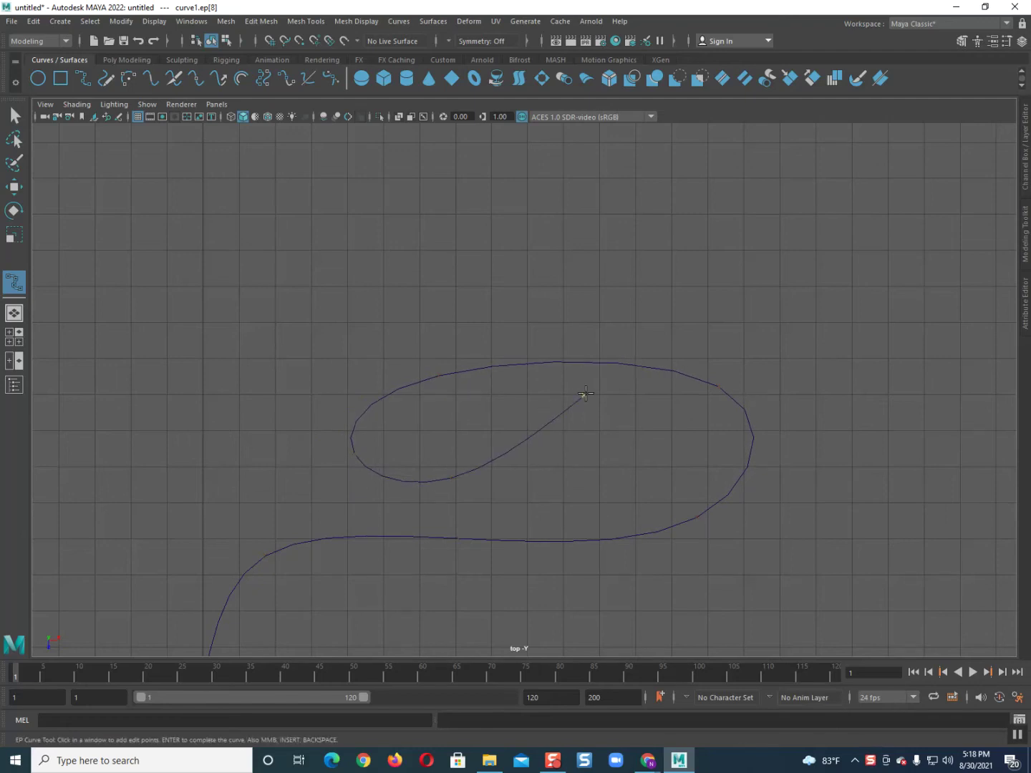
Continue placing edit points, curling the curve around into an inner loop.
left_click(704, 410)
left_click_drag(691, 472, 558, 511)
left_click_drag(483, 524, 386, 520)
left_click(341, 512)
middle_click_drag(348, 494, 551, 394, "alt")
left_click(428, 409)
left_click_drag(398, 319, 367, 249)
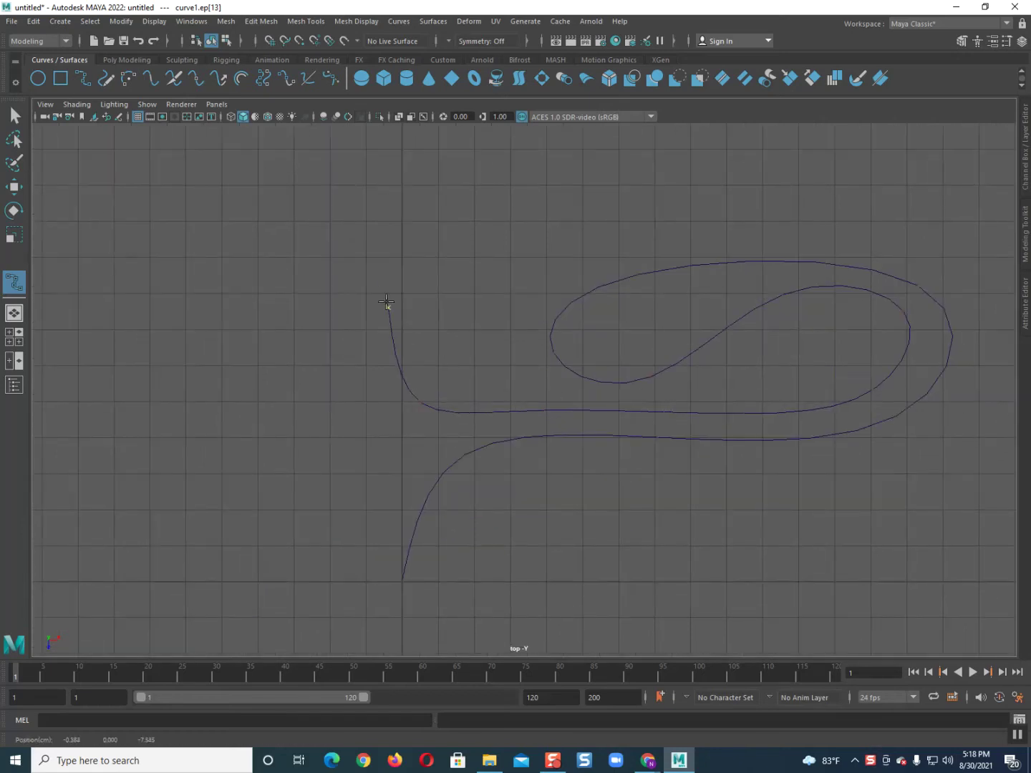
middle_click_drag(367, 250, 325, 378, "alt")
mouse_move(322, 260)
left_mouse_down()
mouse_move(492, 312)
mouse_move(490, 355)
left_mouse_up()
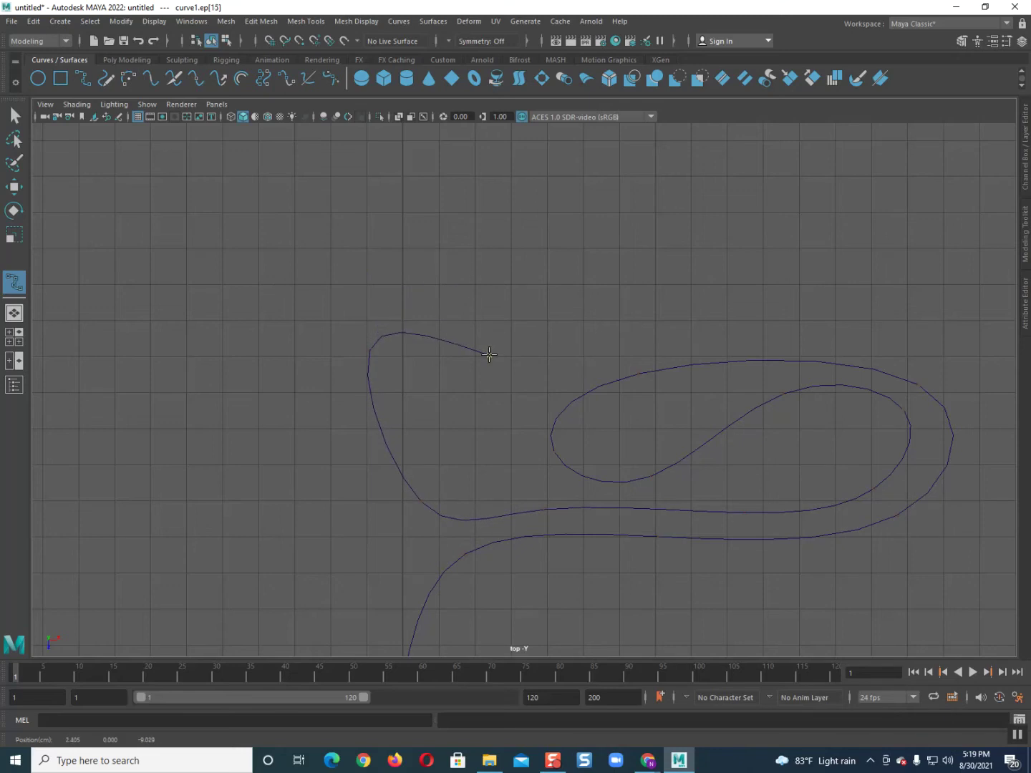
Add the trailing tail points on the right and complete curve1.
left_click_drag(593, 332, 659, 283)
left_click(900, 256)
left_click(950, 267)
middle_click_drag(927, 282, 544, 283, "alt")
scroll(552, 286, "down", 2)
mouse_move(444, 512)
middle_mouse_down("alt")
mouse_move(559, 434)
mouse_move(583, 391)
middle_mouse_up("alt")
key("q")
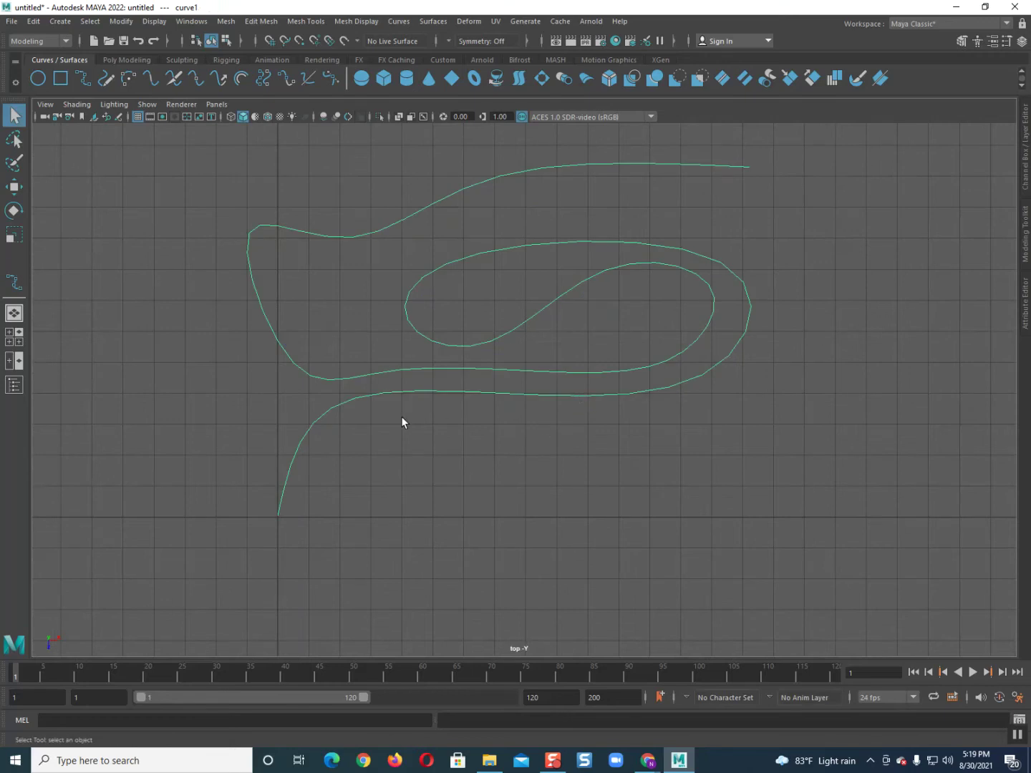
In Front view, draw a thin polygon cylinder disc at the origin.
key("space")
mouse_move(416, 410)
left_mouse_down()
mouse_move(405, 409)
mouse_move(411, 428)
left_mouse_up()
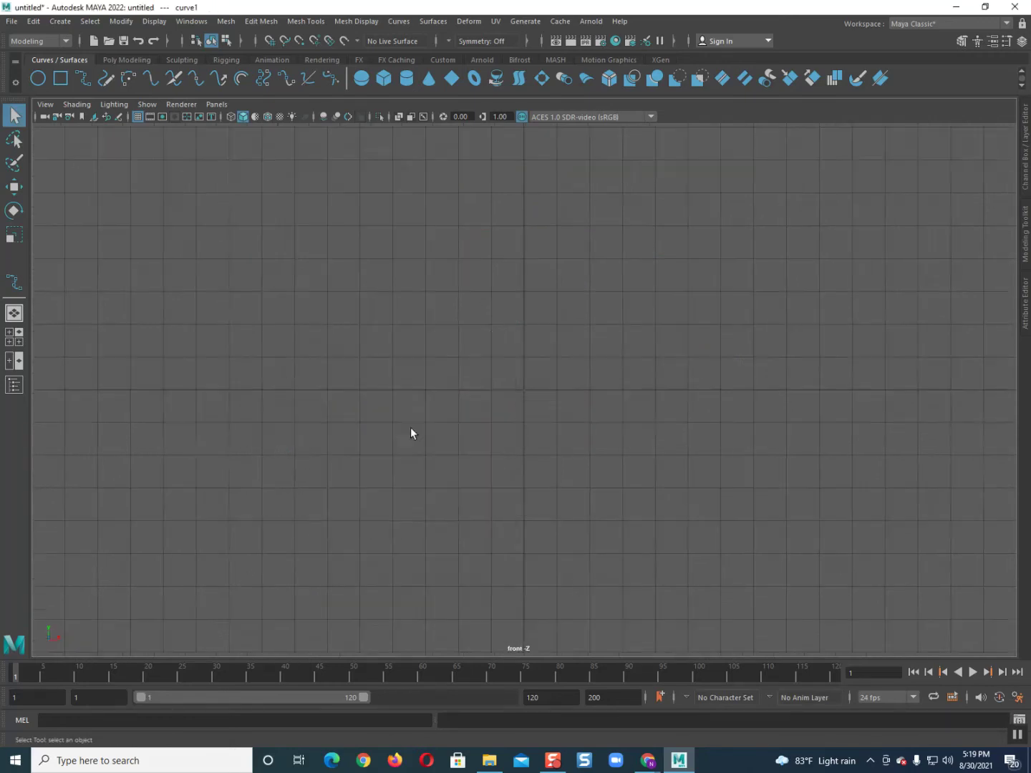
scroll(536, 476, "up", 5)
middle_click_drag(538, 273, 463, 402, "alt")
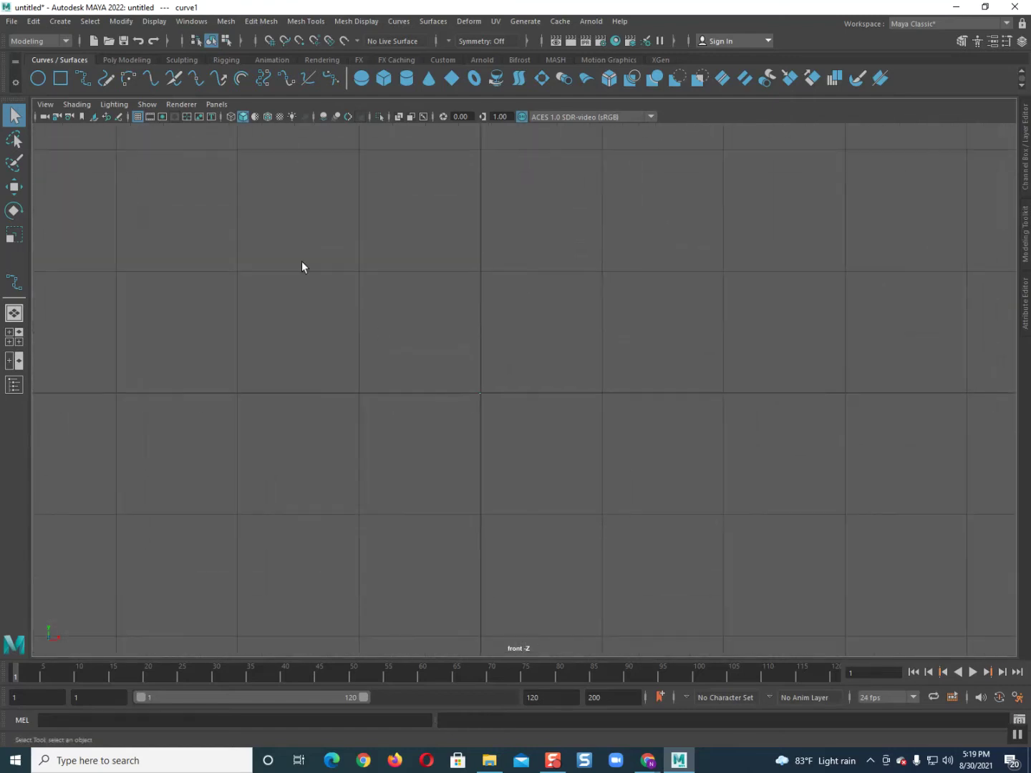
left_click(118, 62)
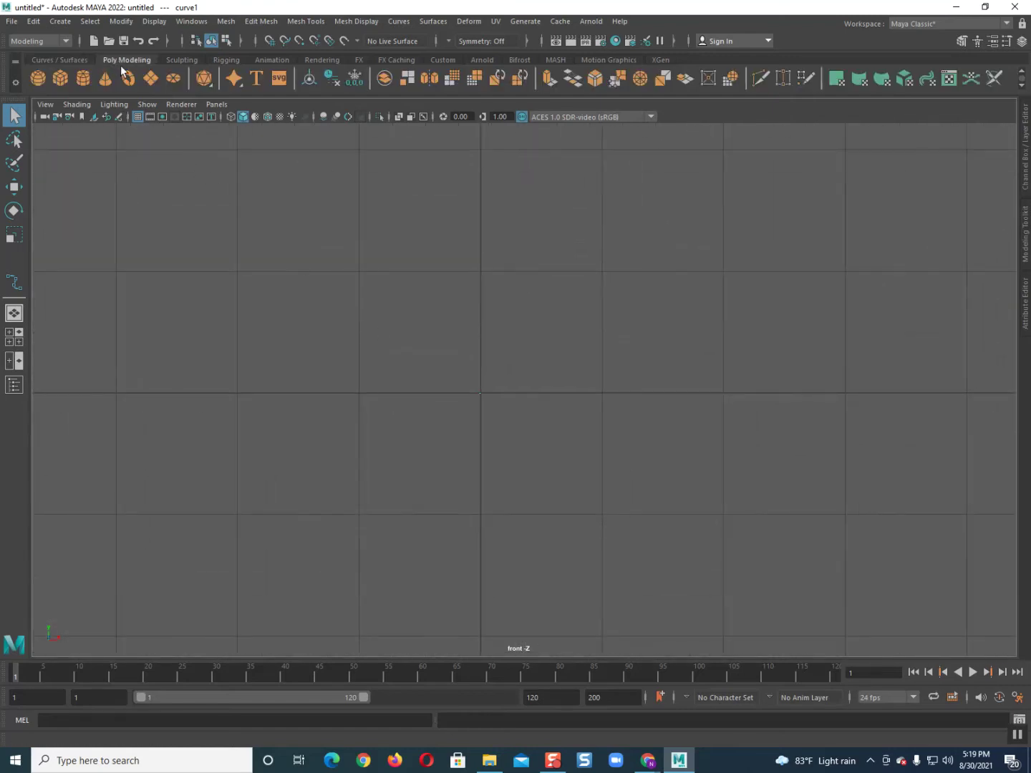
left_click(82, 77)
scroll(472, 351, "up", 2)
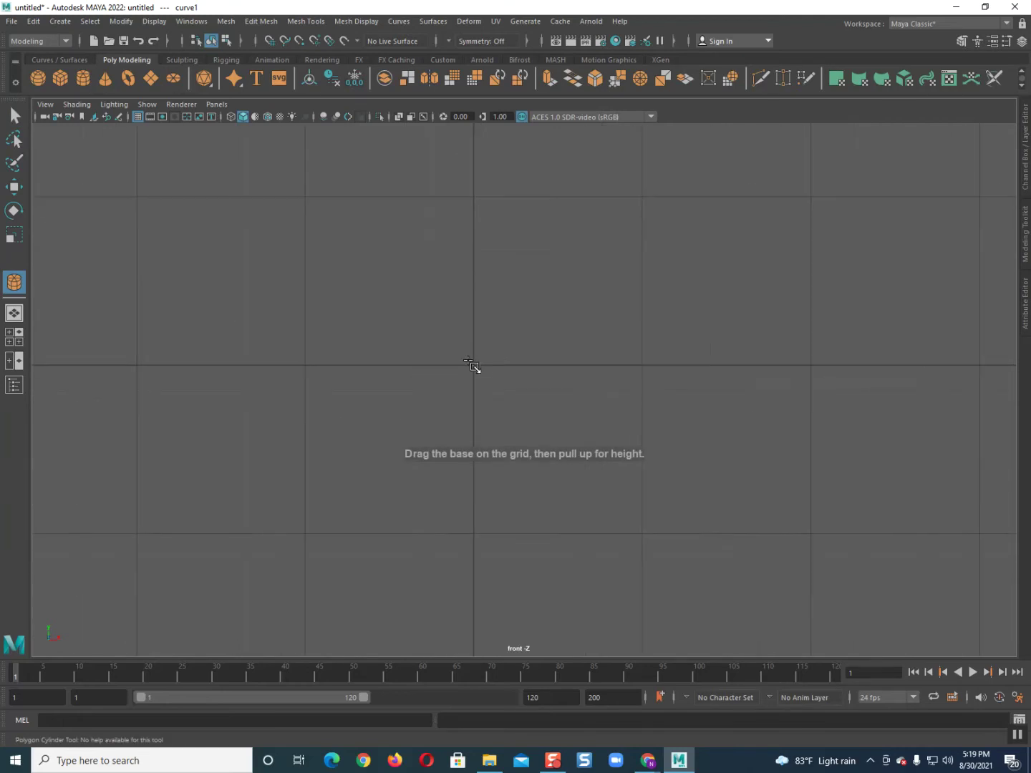
mouse_move(473, 364)
left_mouse_down()
mouse_move(493, 370)
mouse_move(491, 433)
left_mouse_up()
left_click(478, 364)
Switch to Perspective view and orbit to see the disc from the side.
key("space")
key("f")
key("f")
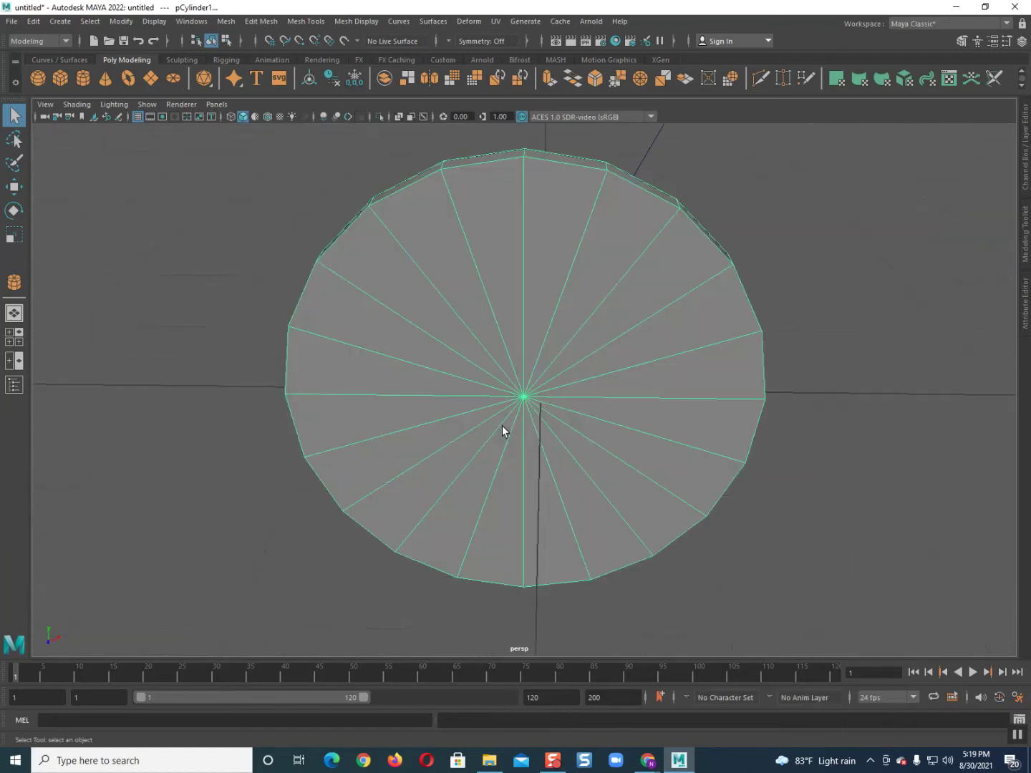
mouse_move(525, 436)
left_mouse_down("alt")
mouse_move(375, 460)
mouse_move(459, 476)
mouse_move(272, 441)
mouse_move(264, 451)
mouse_move(293, 448)
mouse_move(360, 473)
left_mouse_up("alt")
scroll(325, 419, "up", 3)
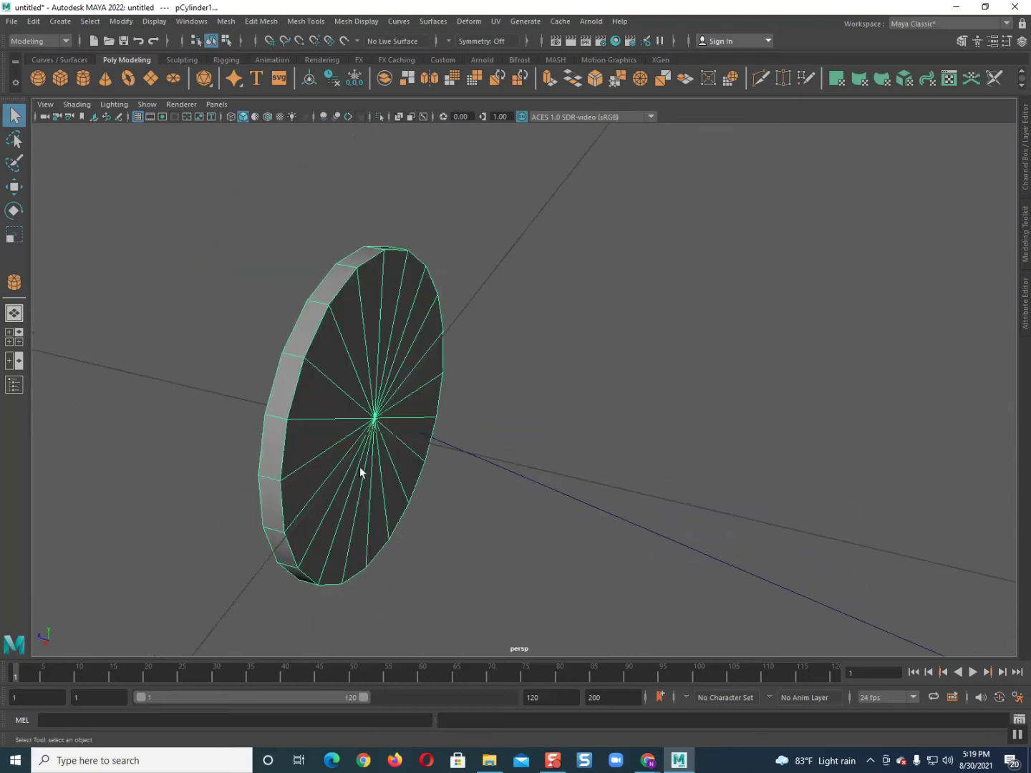
left_click(1026, 183)
Set the cylinder's Subdivisions Axis to 50 and Subdivisions Caps to 0.
left_click(946, 285)
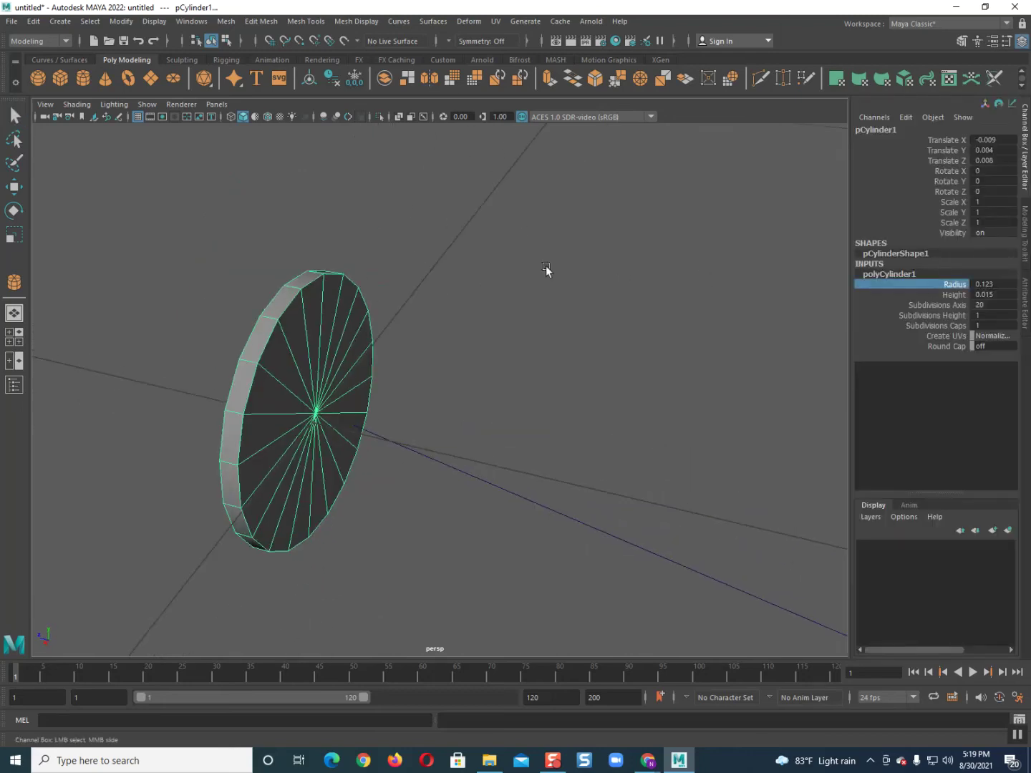
left_click(891, 280)
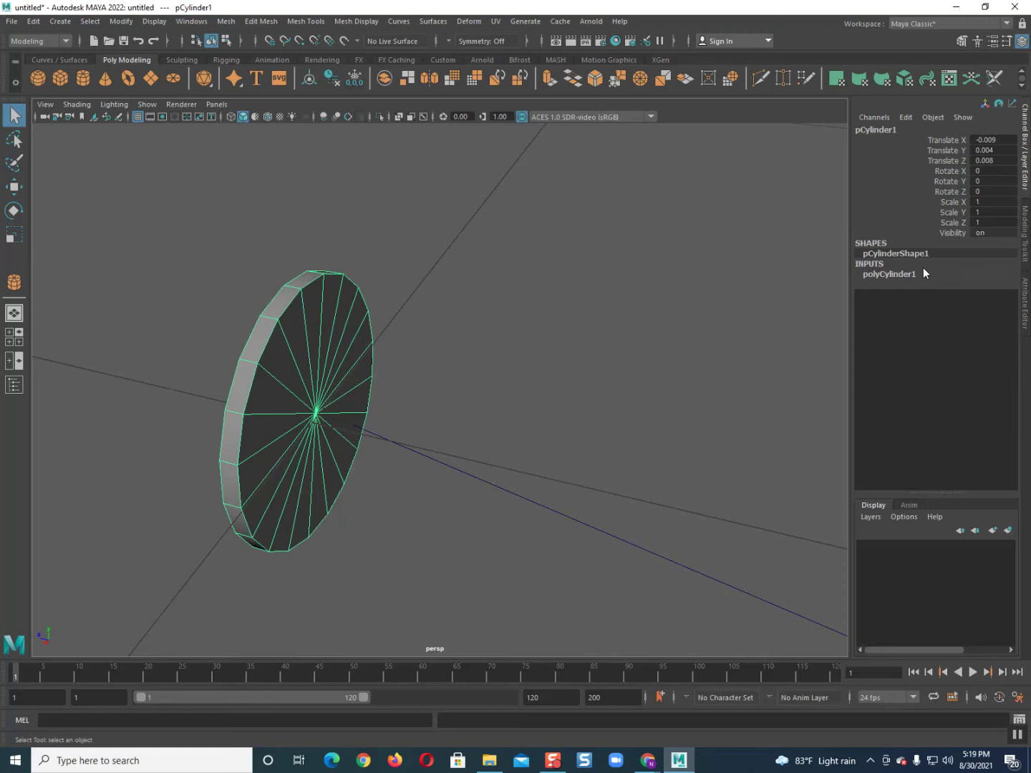
left_click(923, 272)
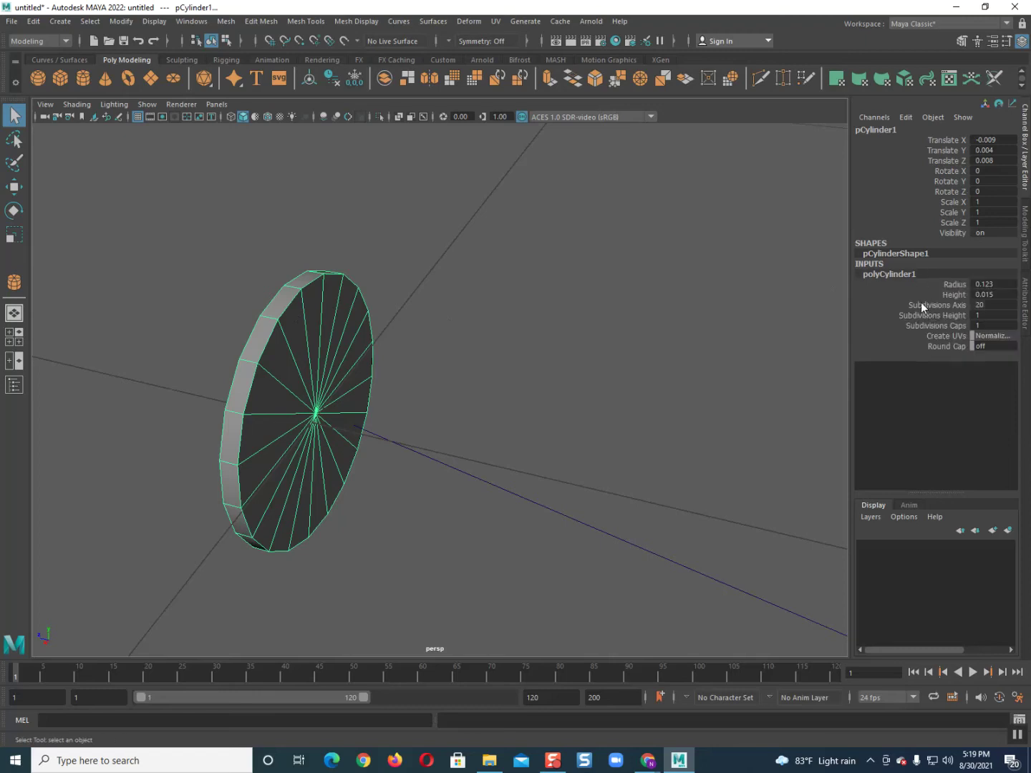
left_click(923, 305)
mouse_move(595, 280)
middle_mouse_down()
mouse_move(697, 282)
mouse_move(790, 312)
middle_mouse_up()
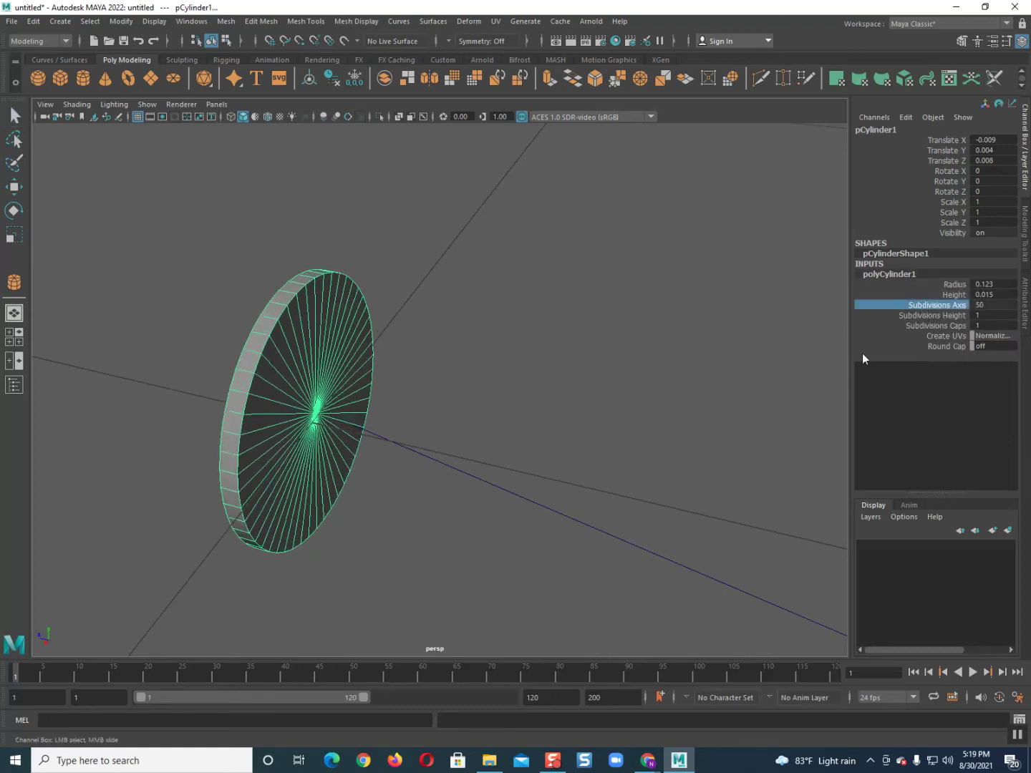
left_click(937, 325)
middle_click_drag(416, 276, 370, 276)
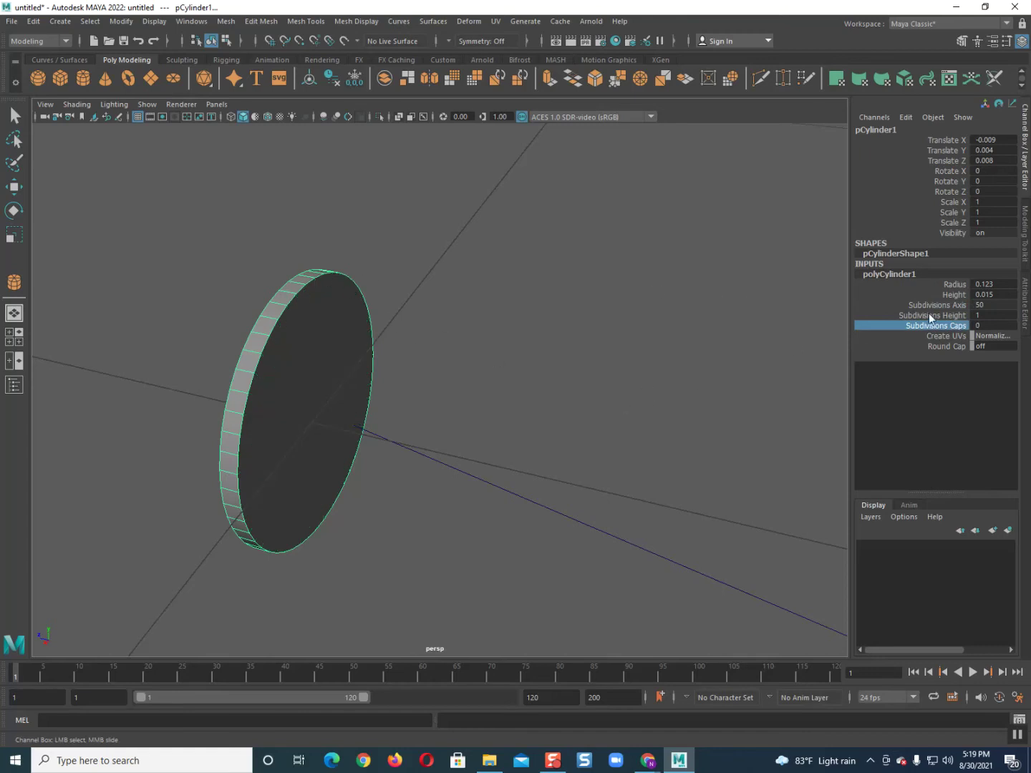
Try a 0.01 radius, undo it, and set the cylinder height to 0.215.
scroll(538, 347, "down", 2)
scroll(486, 374, "up", 4)
scroll(516, 363, "up", 2)
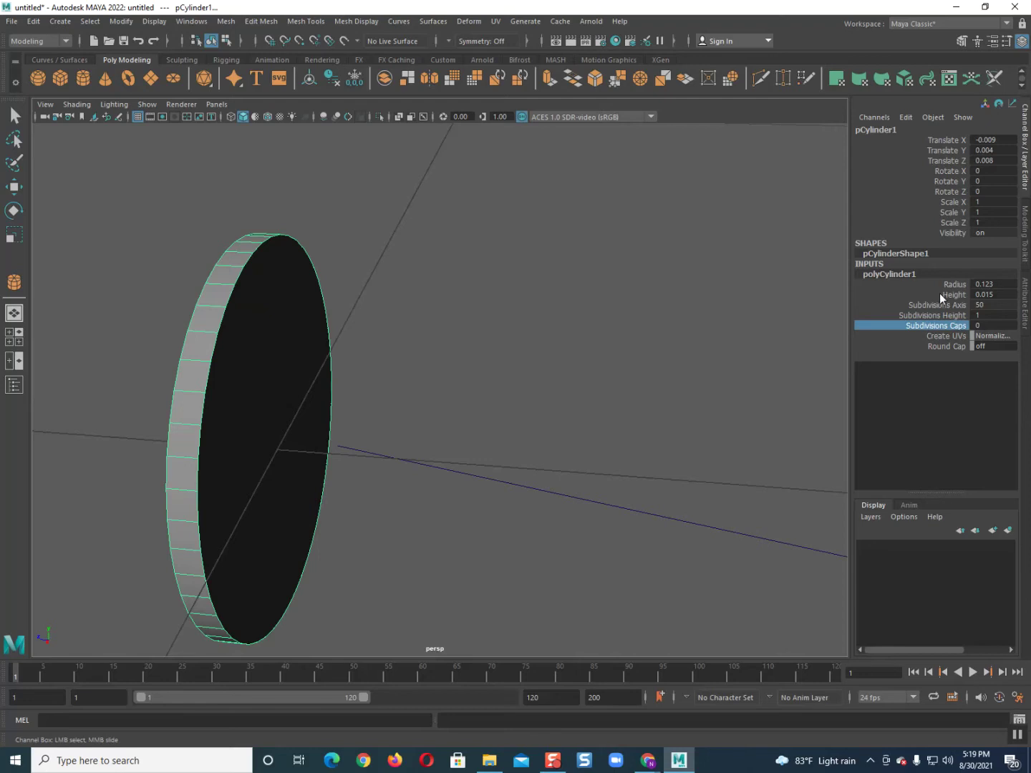
left_click(937, 286)
middle_click_drag(683, 279, 624, 270)
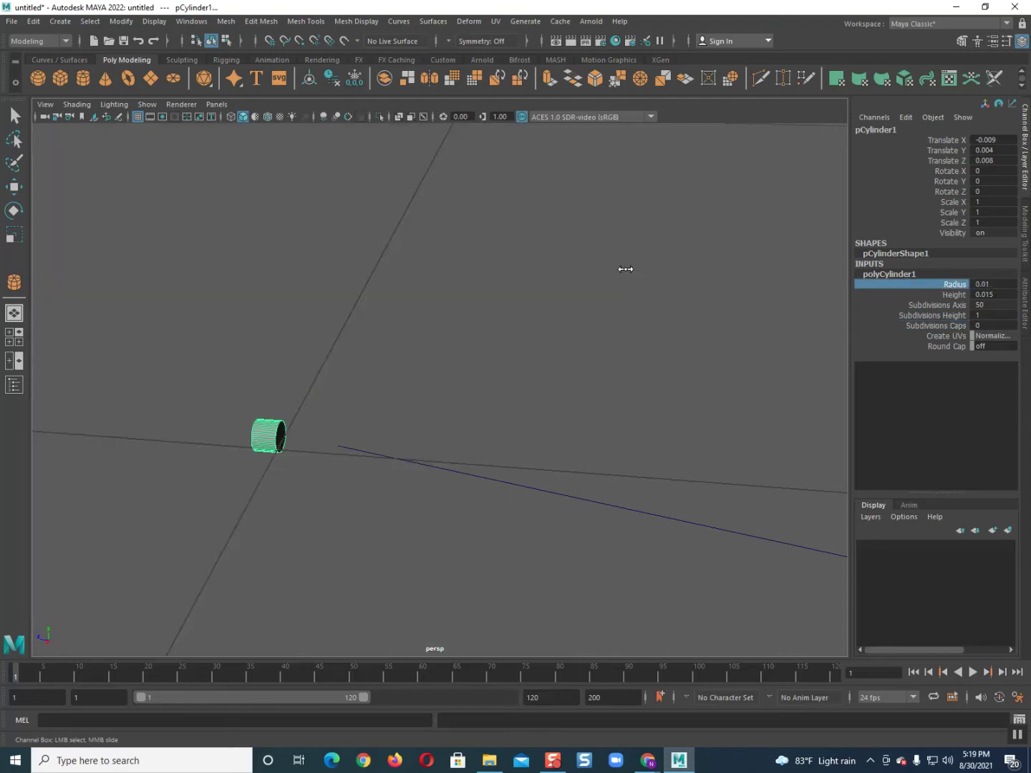
key("ctrl+z")
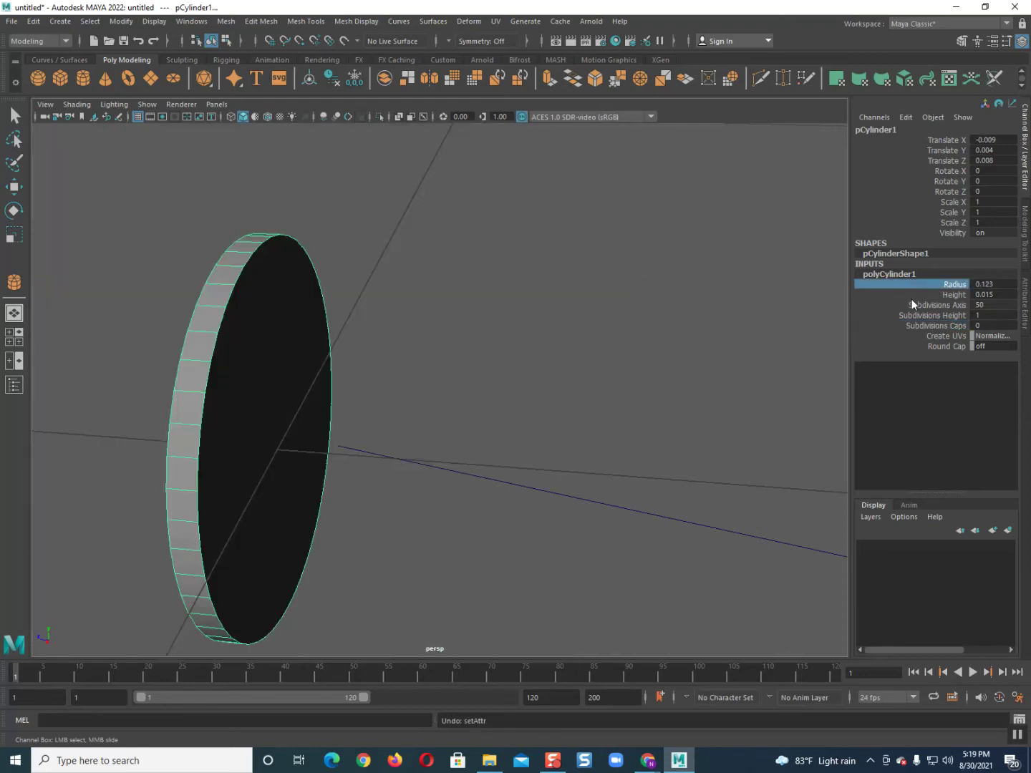
left_click(923, 295)
middle_click_drag(575, 252, 576, 252)
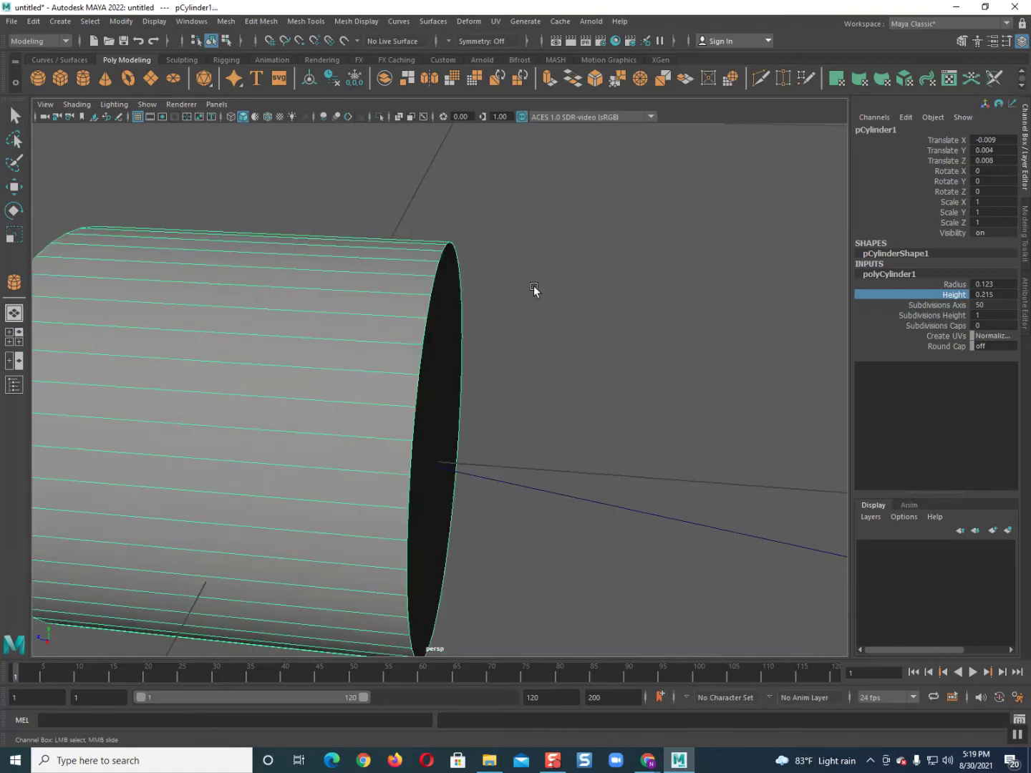
Select the tube's side geometry and remove it to leave a flat circle.
scroll(532, 285, "down", 5)
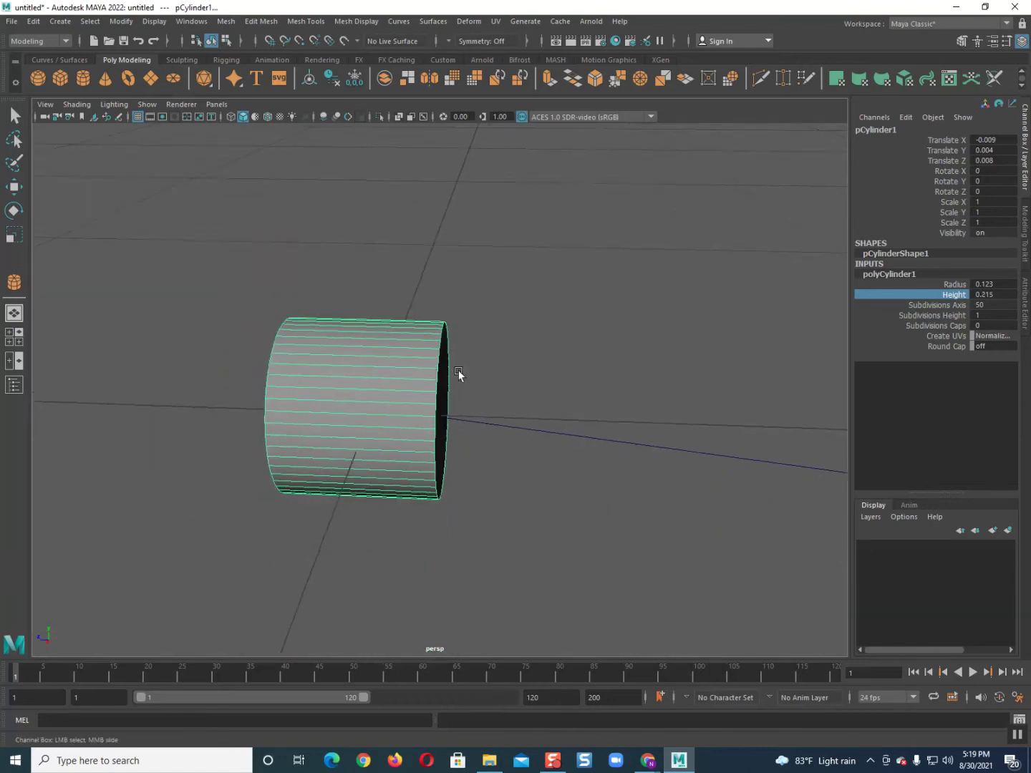
left_click_drag(458, 370, 489, 325, "alt")
right_click_drag(445, 317, 444, 282)
left_click_drag(436, 341, 456, 321, "alt")
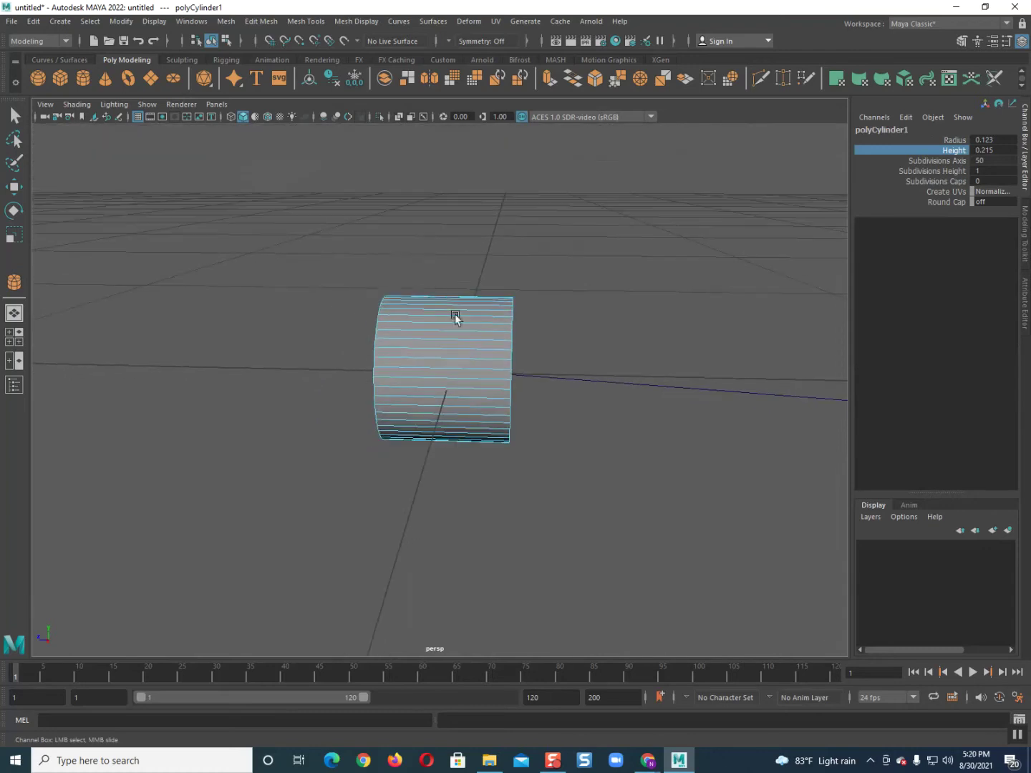
mouse_move(436, 252)
left_mouse_down()
mouse_move(228, 501)
mouse_move(216, 534)
left_mouse_up()
key("ctrl+z")
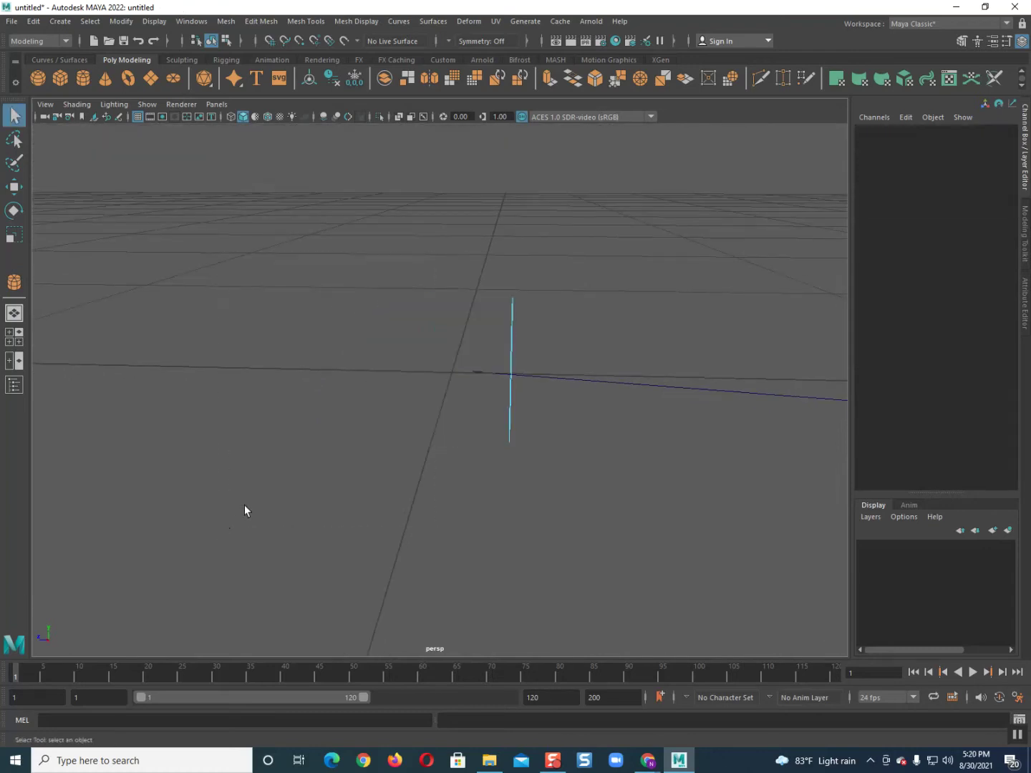
Select the disc's face and orbit around the disc to inspect it.
left_click_drag(468, 433, 531, 426, "alt")
left_click(558, 364)
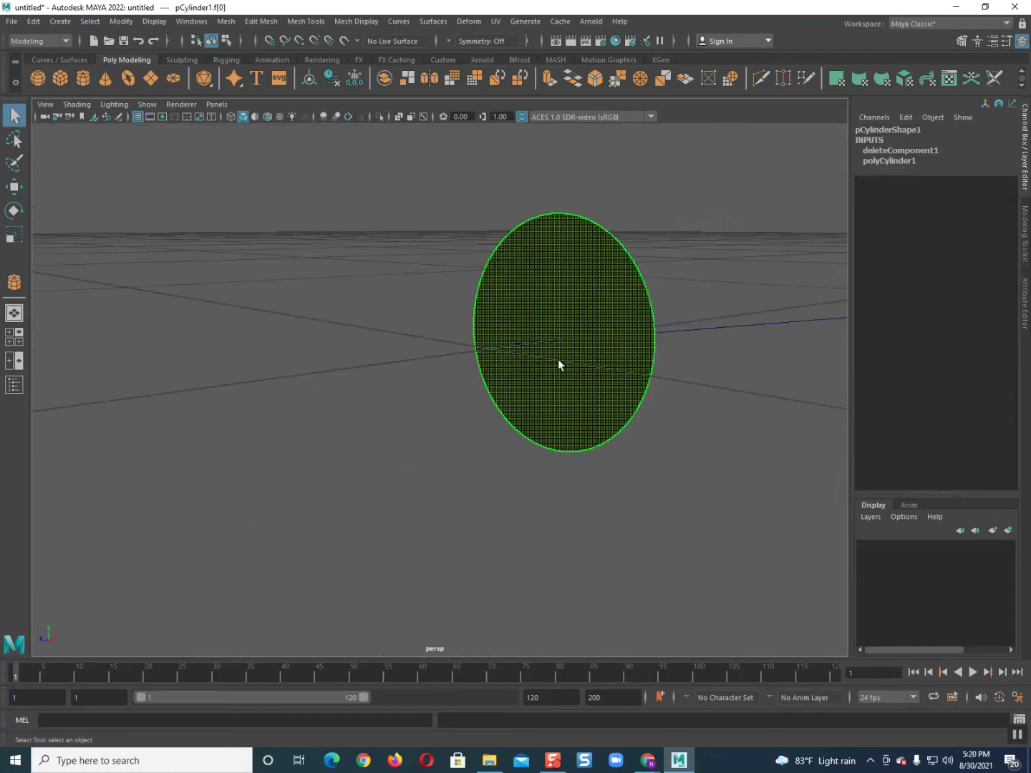
left_click_drag(557, 358, 647, 340, "alt")
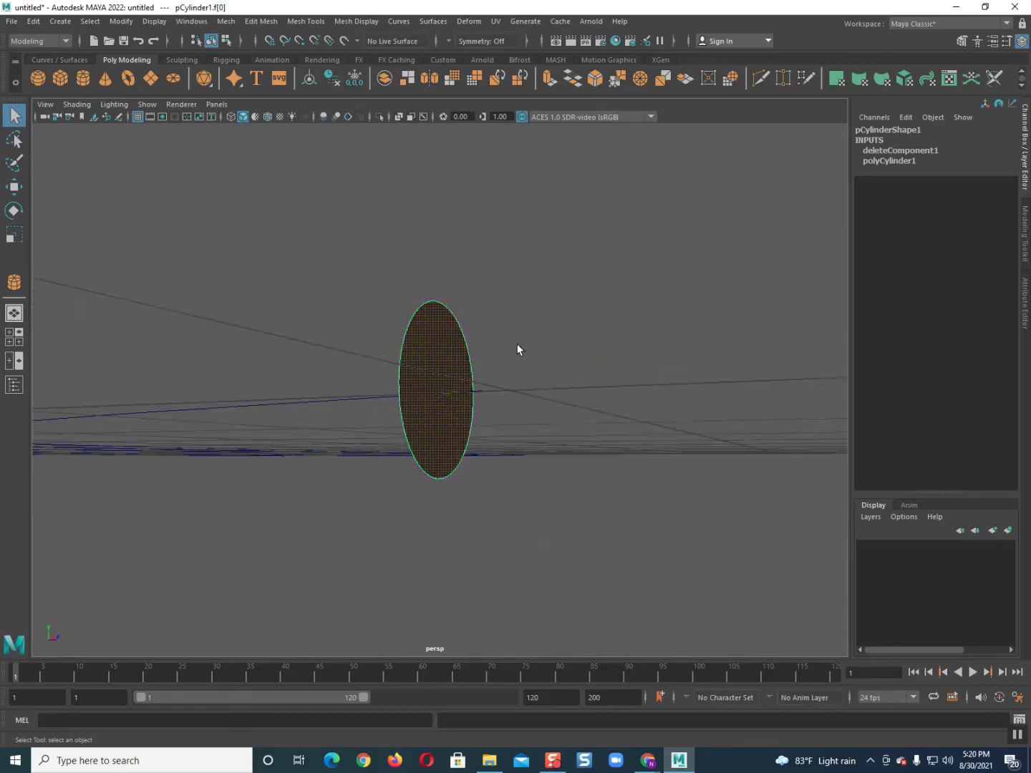
middle_click_drag(647, 340, 481, 349, "alt")
right_click_drag(480, 349, 449, 345, "alt")
mouse_move(449, 344)
left_mouse_down("alt")
mouse_move(466, 410)
mouse_move(520, 421)
mouse_move(423, 421)
mouse_move(525, 416)
mouse_move(543, 444)
mouse_move(396, 494)
left_mouse_up("alt")
middle_click_drag(396, 495, 424, 543, "alt")
left_click_drag(424, 543, 392, 532, "alt")
Return to Object Mode, then show the looping curve in Top view.
right_click_drag(468, 405, 525, 384)
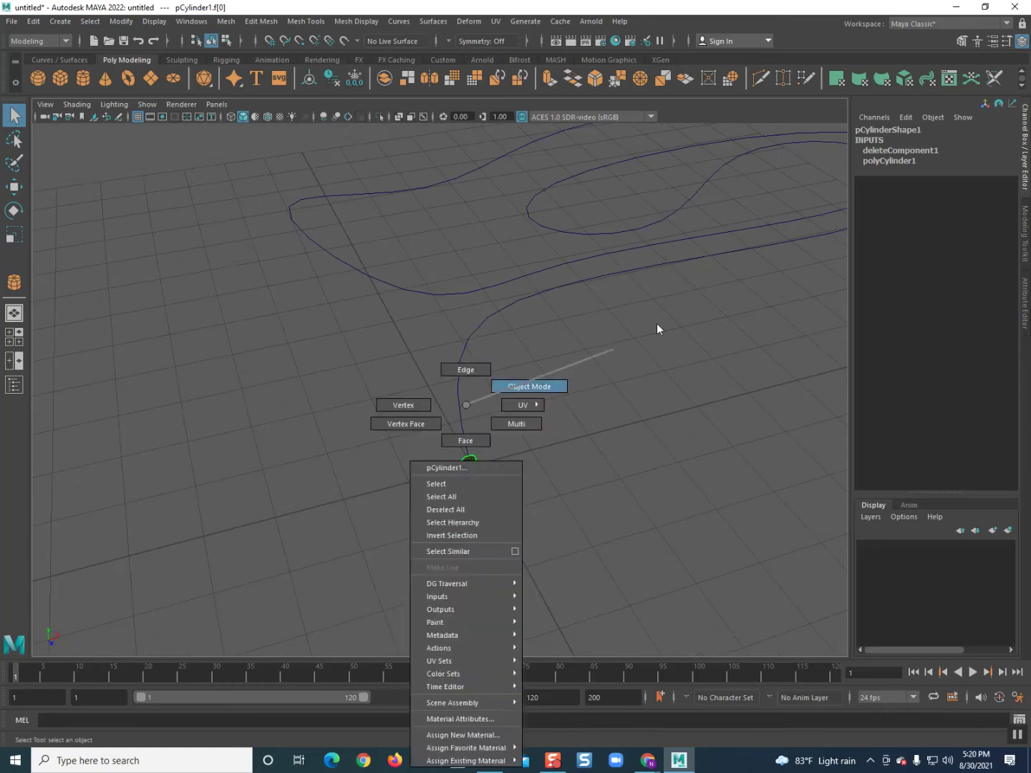
right_click_drag(639, 387, 579, 464, "alt")
left_click_drag(579, 464, 549, 487, "alt")
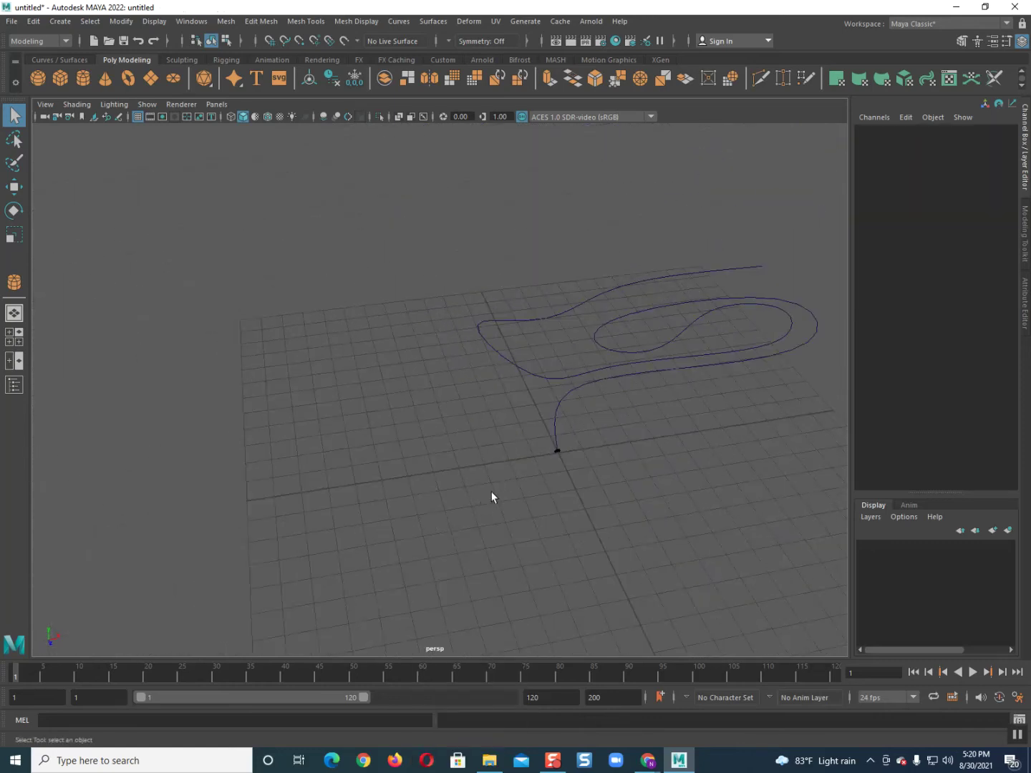
key("space")
left_click_drag(480, 437, 412, 455)
middle_click_drag(412, 455, 230, 396, "alt")
right_click_drag(230, 395, 357, 437, "alt")
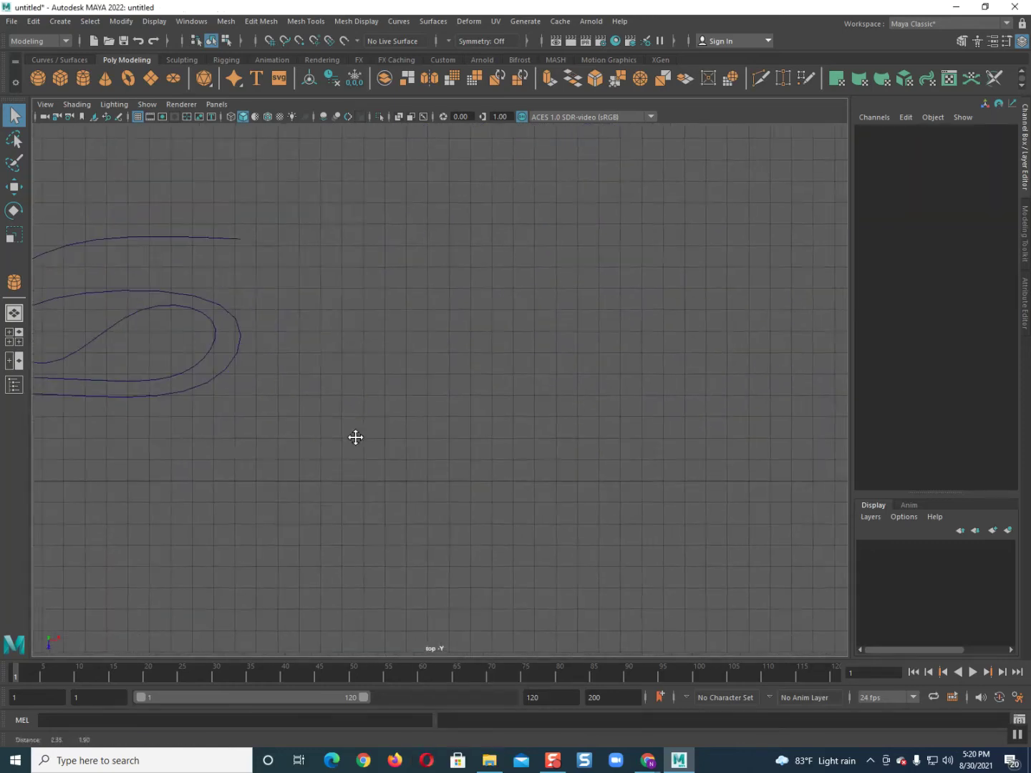
Draw a stray four-point EP curve, then discard it.
left_click(72, 61)
left_click(83, 77)
middle_click_drag(479, 390, 422, 399, "alt")
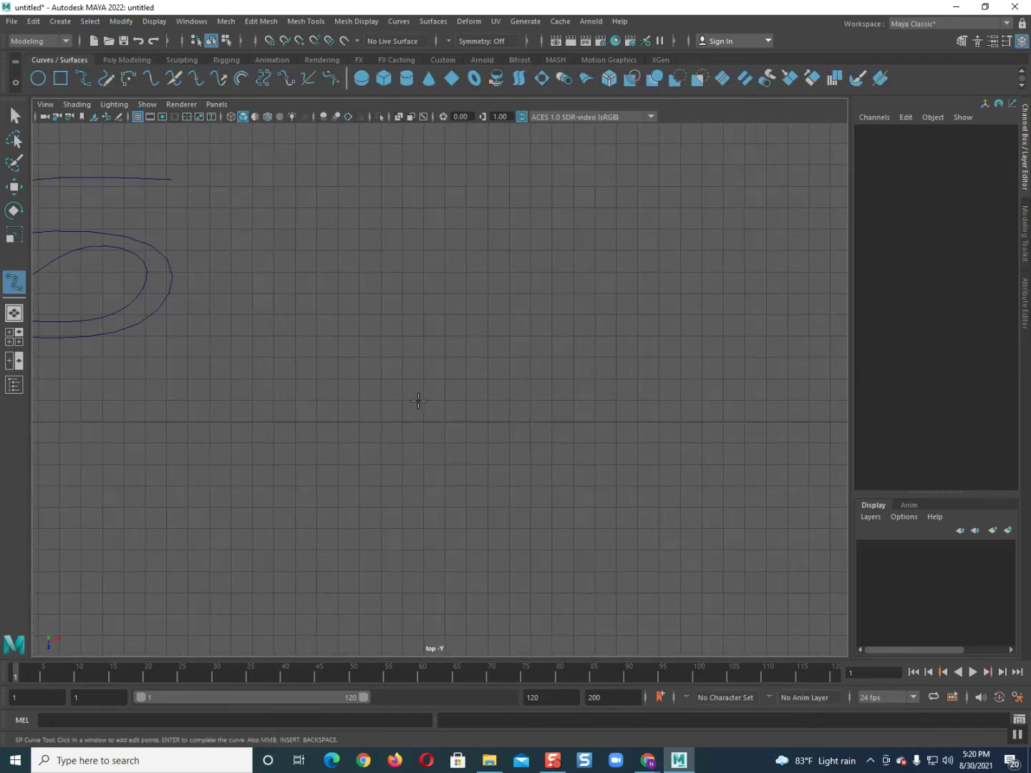
left_click(390, 418)
left_click(508, 299)
left_click(424, 229)
left_click_drag(681, 221, 727, 225)
mouse_move(728, 294)
middle_mouse_down("alt")
mouse_move(548, 318)
mouse_move(697, 327)
middle_mouse_up("alt")
scroll(547, 318, "down", 2)
key("q")
key("Delete")
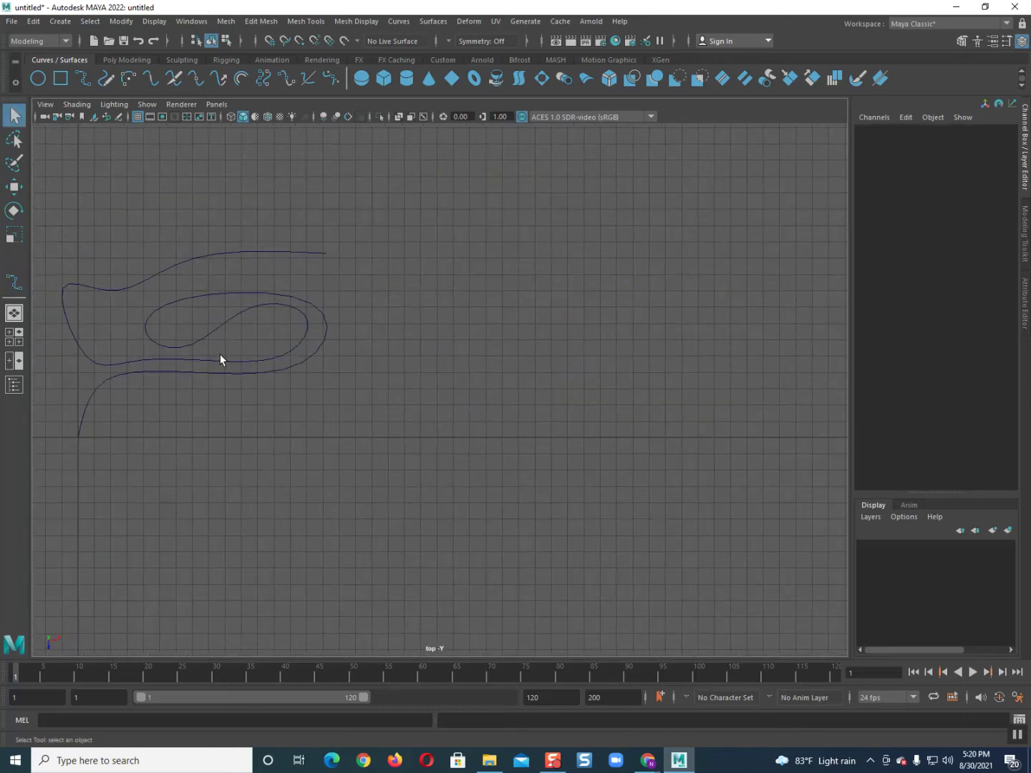
Duplicate curve1 as curve2 at Translate X 27.809 and view it in perspective.
left_click(220, 357)
key("w")
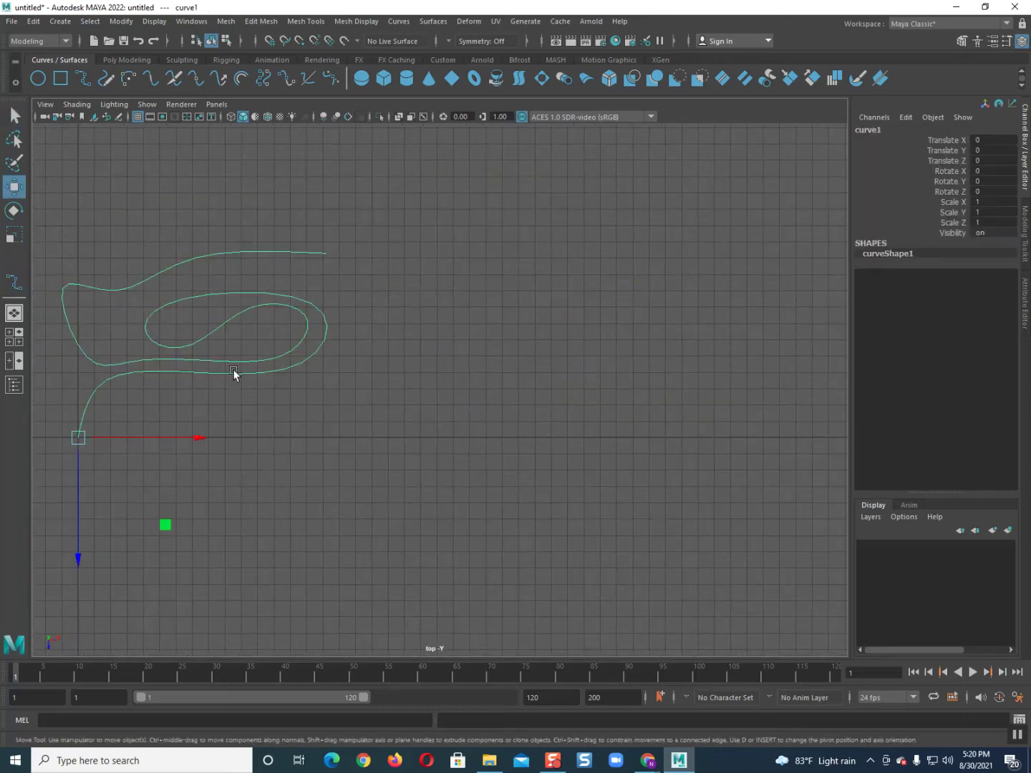
key("ctrl+d")
left_click_drag(170, 438, 511, 406)
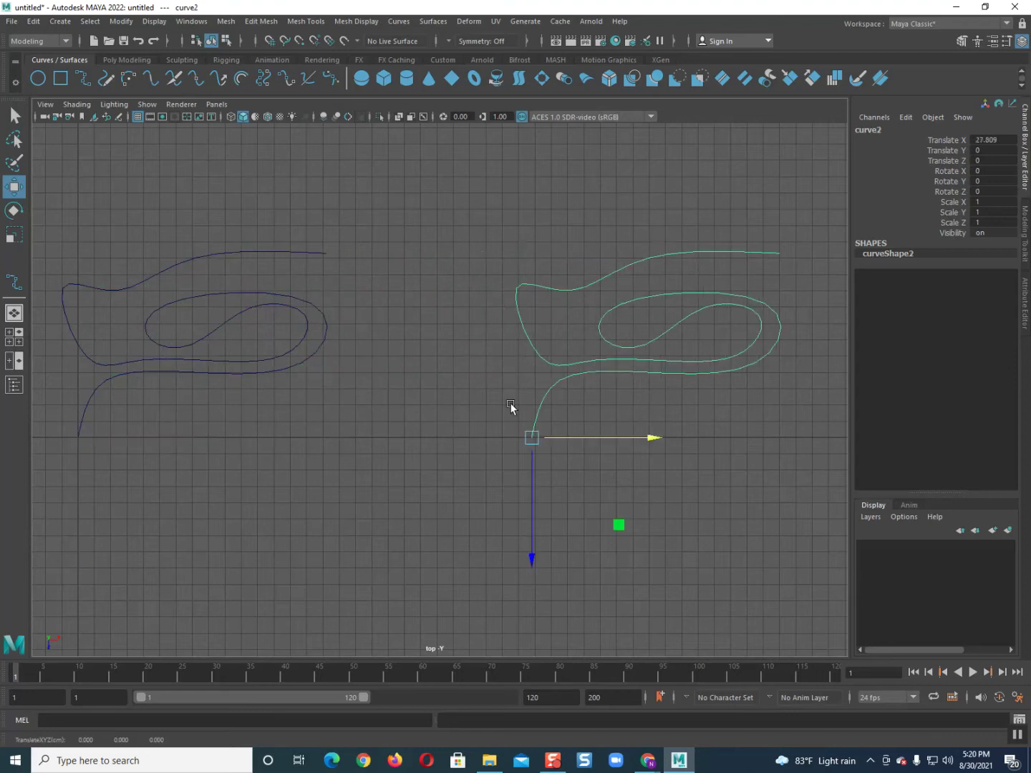
key("space")
left_click_drag(301, 416, 354, 454)
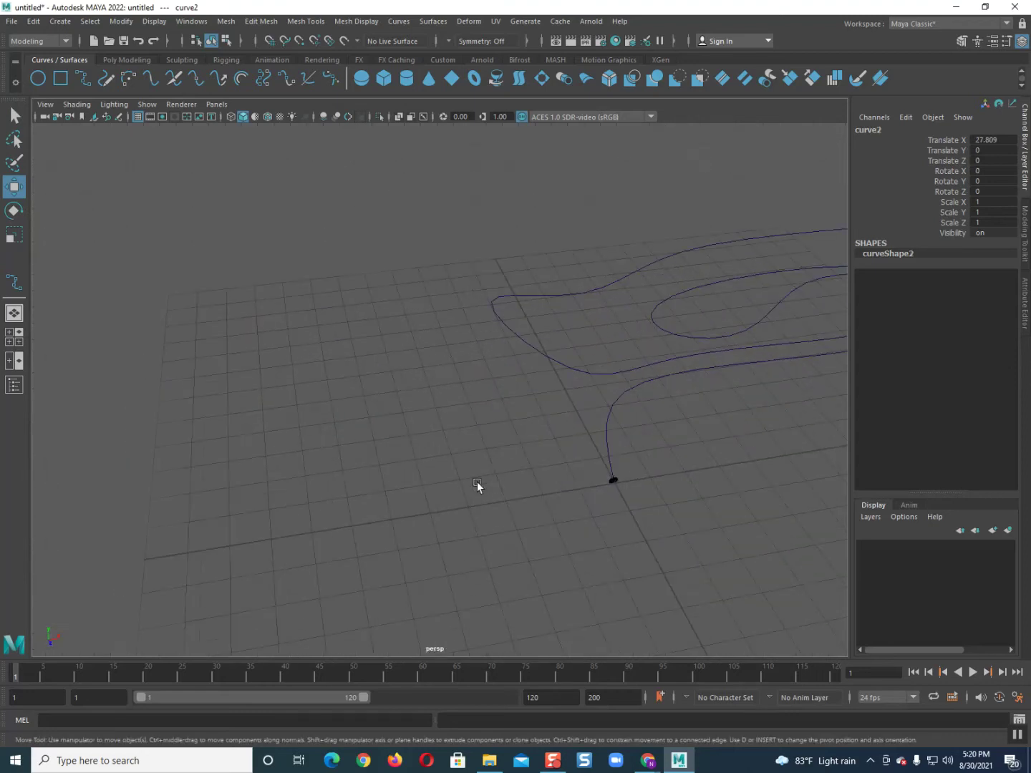
Switch to Front view and undo an accidental deletion of the curve.
key("space")
left_click_drag(479, 483, 472, 505)
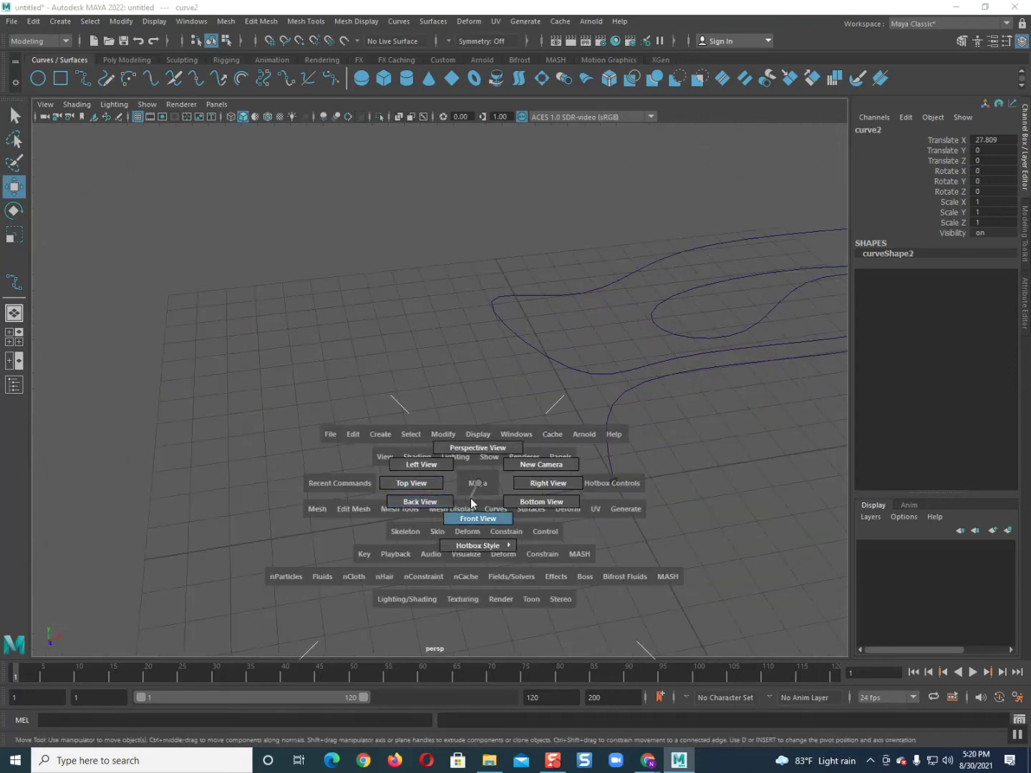
scroll(486, 454, "down", 5)
mouse_move(510, 362)
middle_mouse_down("alt")
mouse_move(435, 370)
mouse_move(432, 399)
mouse_move(447, 367)
middle_mouse_up("alt")
key("w")
key("Delete")
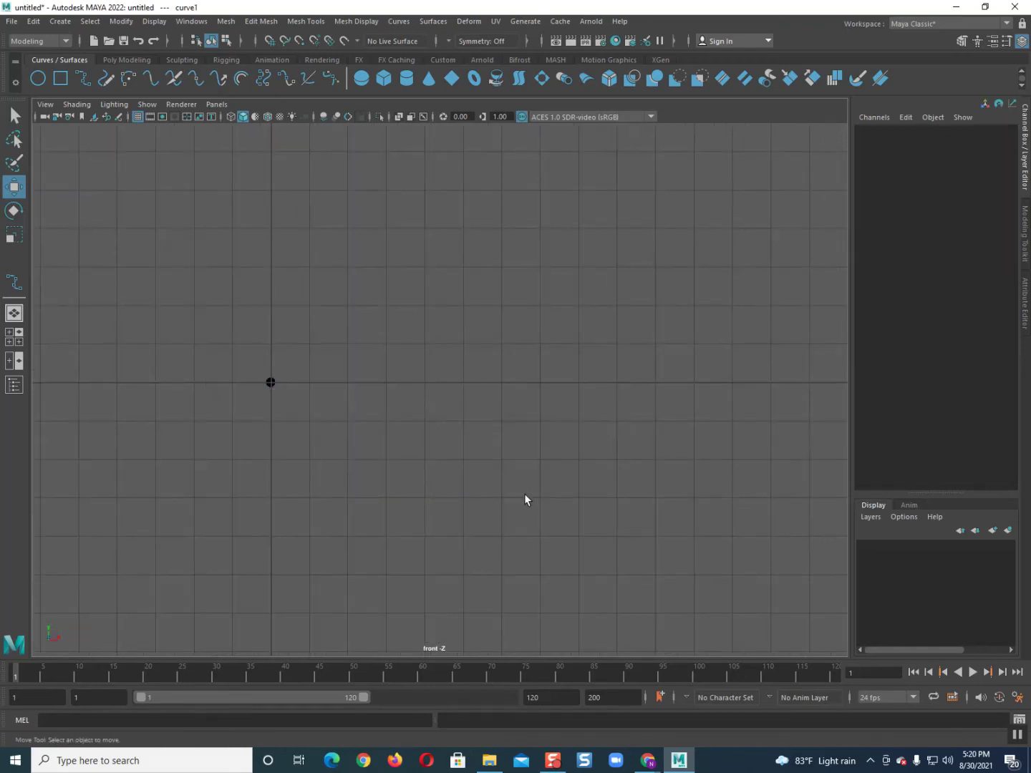
middle_click_drag(738, 456, 105, 499, "alt")
key("ctrl+z")
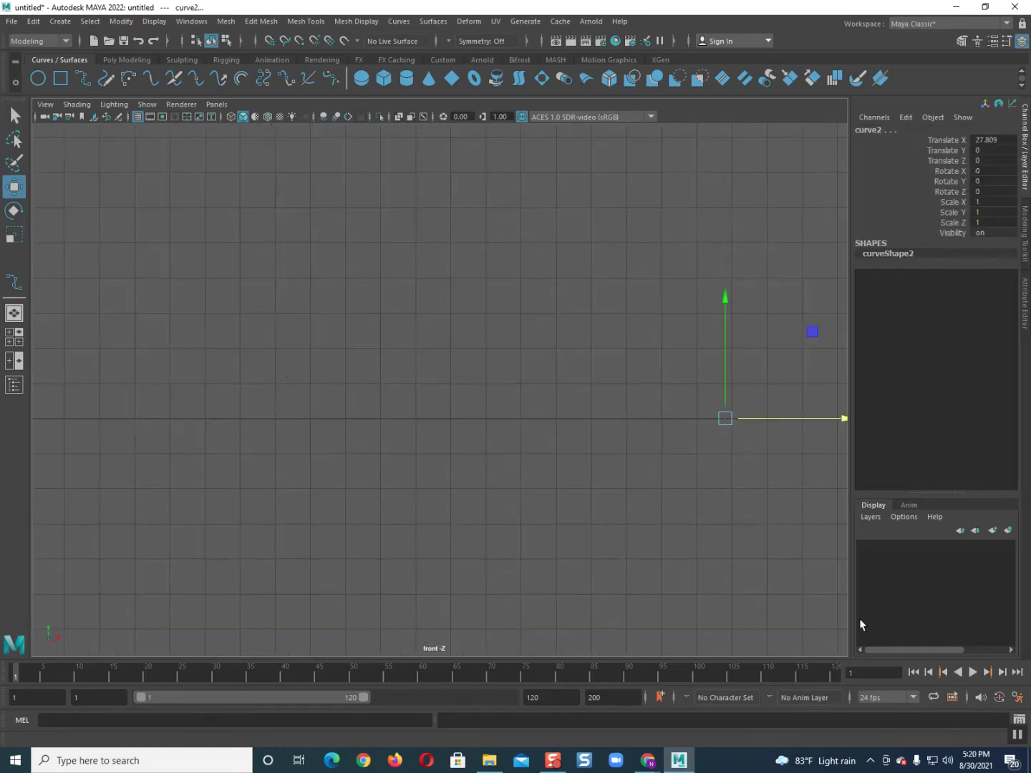
scroll(557, 493, "up", 2)
scroll(499, 479, "up", 2)
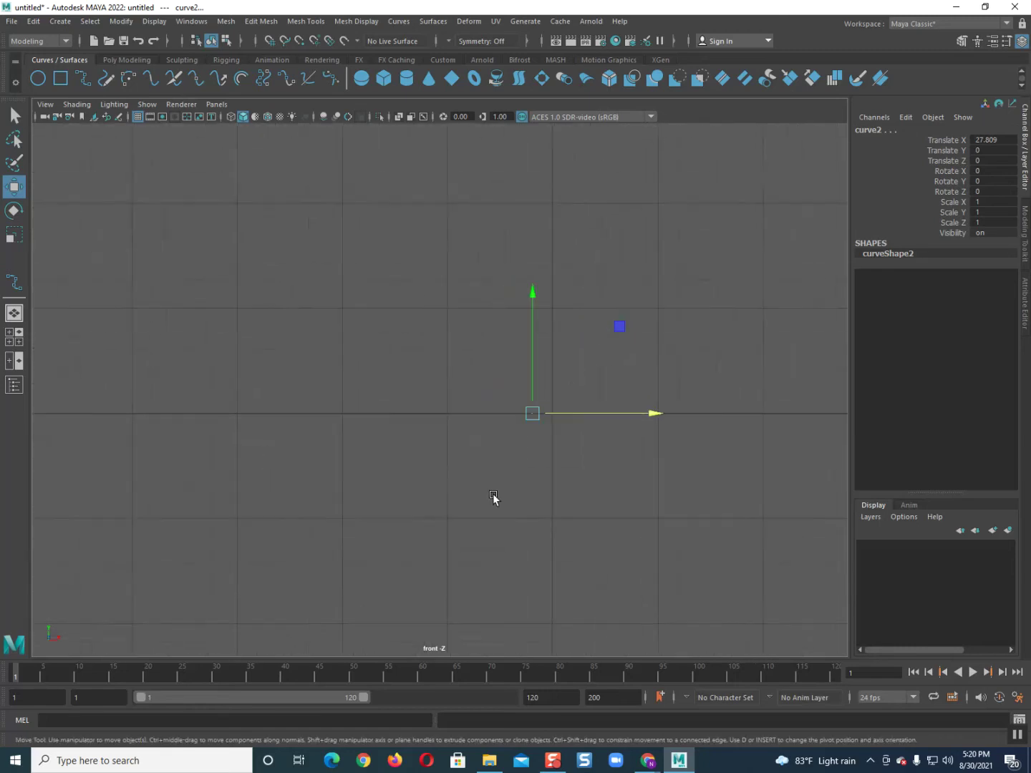
middle_click_drag(492, 496, 349, 440, "alt")
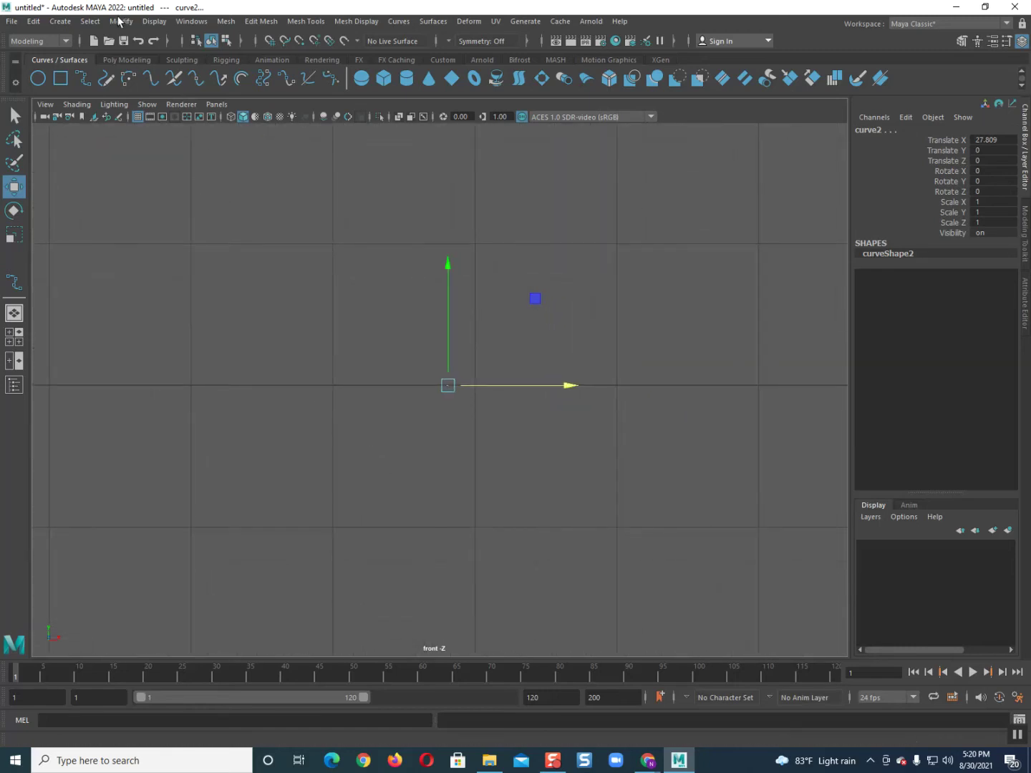
Frame the selection and clone the curve along X, then deselect it.
left_click(129, 59)
scroll(363, 278, "down", 5)
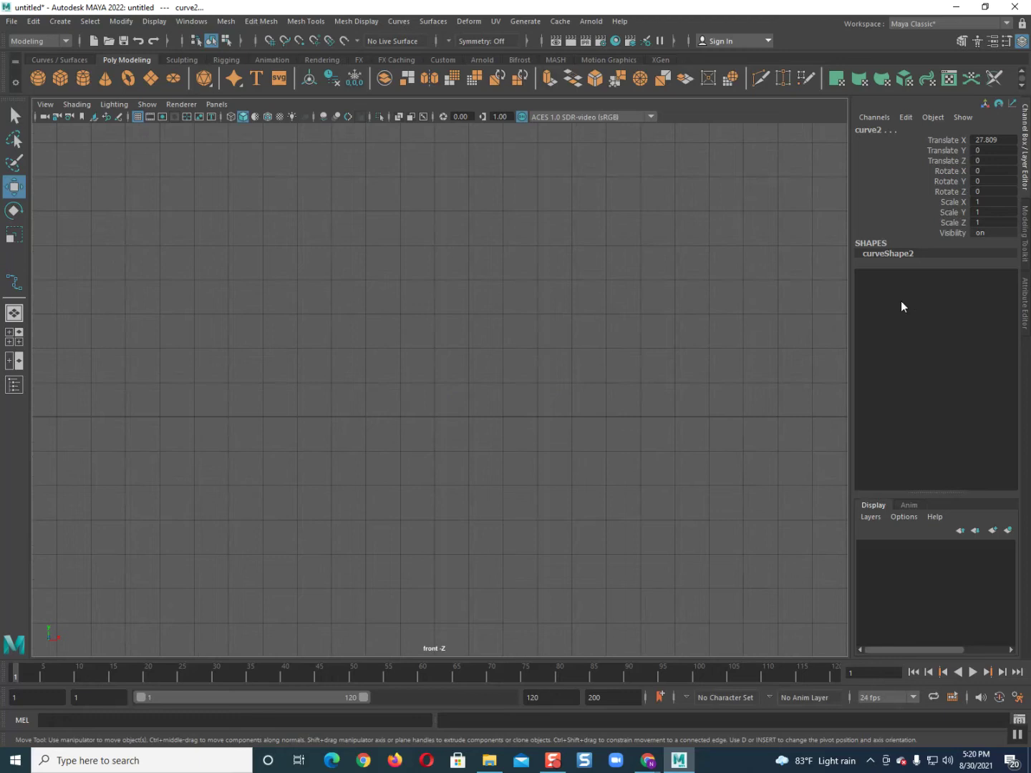
key("f")
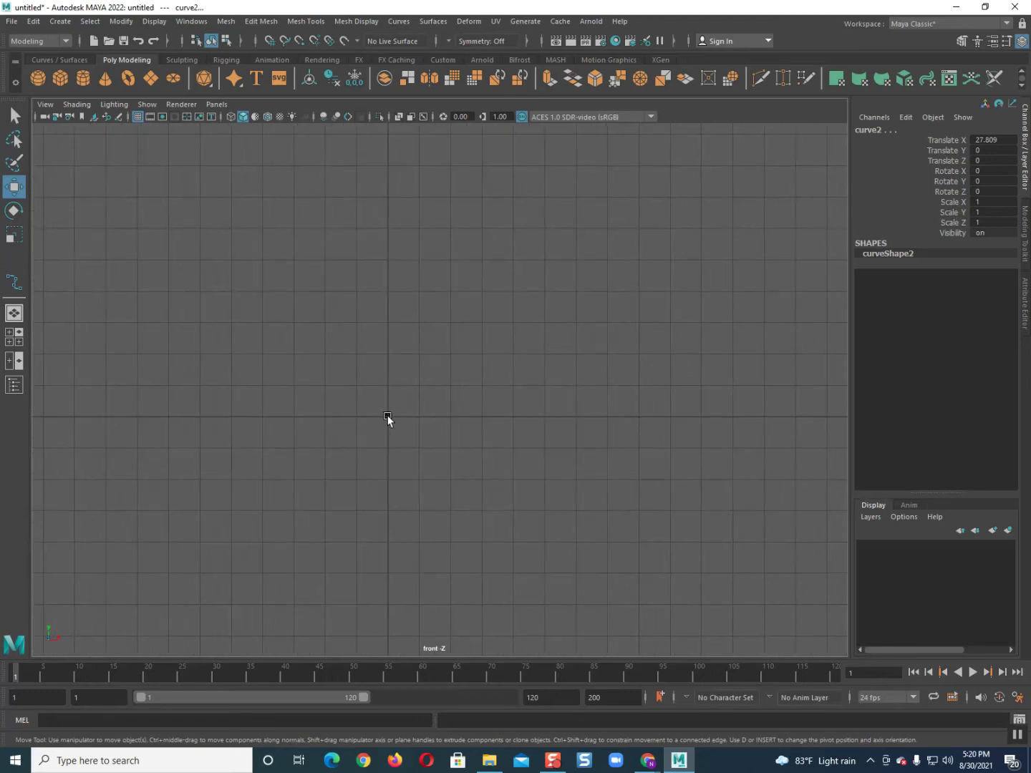
left_click_drag(423, 418, 660, 415, "shift")
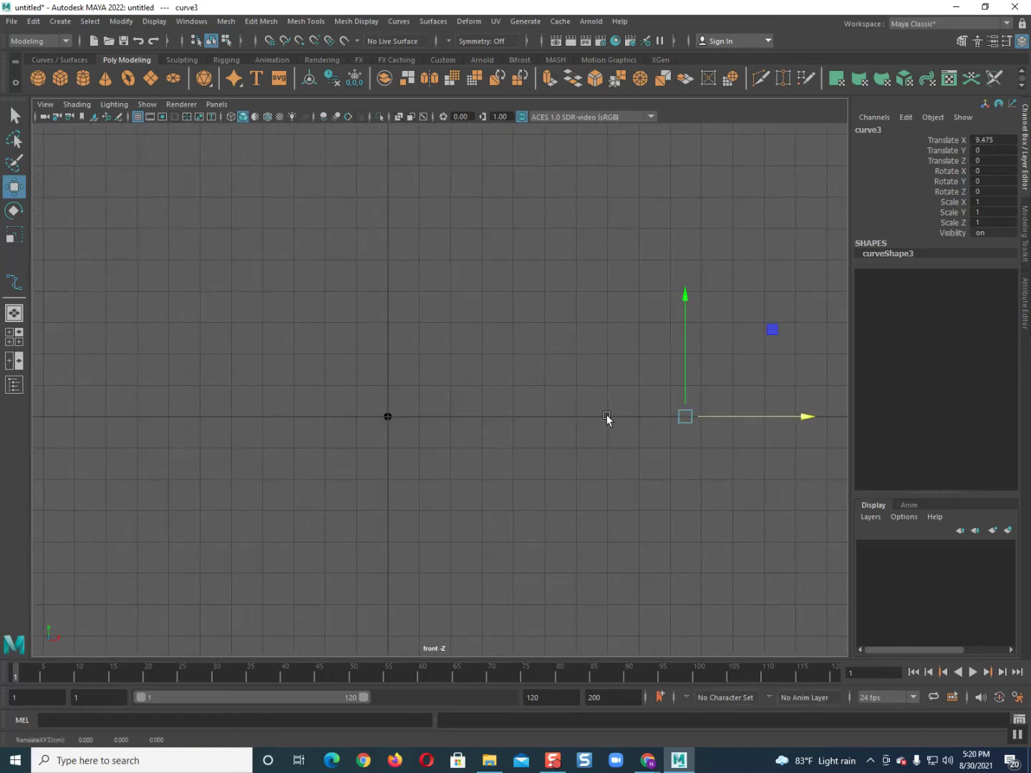
left_click(563, 428)
scroll(327, 452, "up", 3)
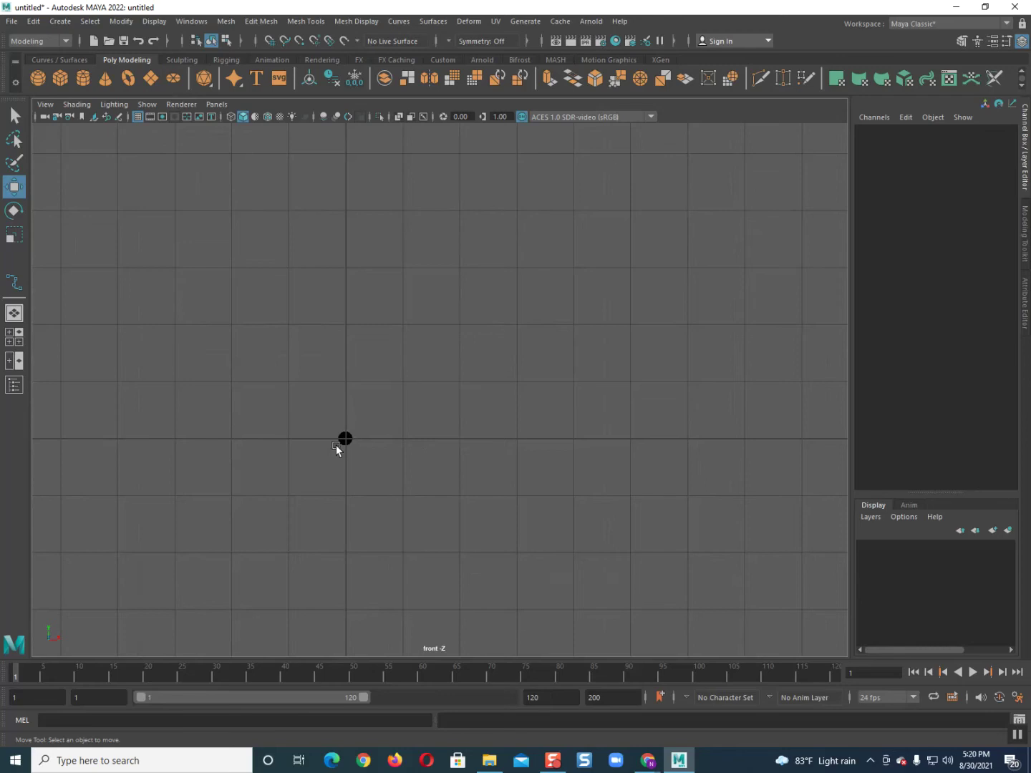
Clone pCylinder1 as pCylinder2 at Translate X 9.316, then return to perspective.
left_click(338, 443)
key("Delete")
key("ctrl+z")
left_click_drag(386, 438, 886, 418, "shift")
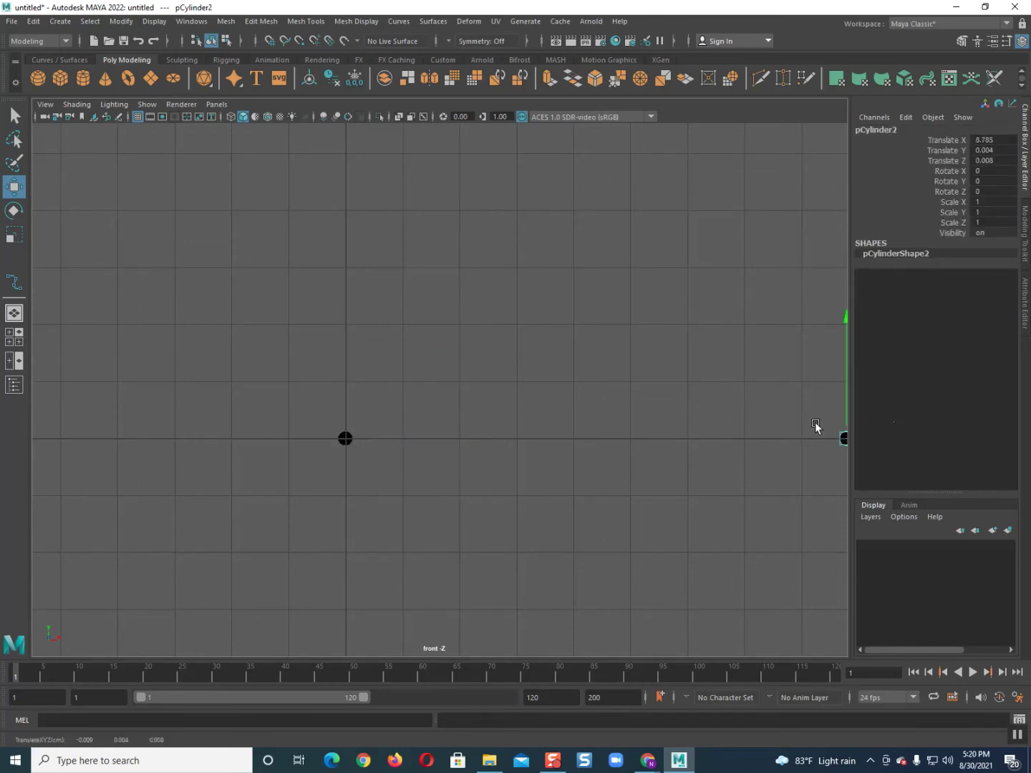
middle_click_drag(533, 445, 351, 448, "alt")
middle_click_drag(733, 436, 428, 430, "alt")
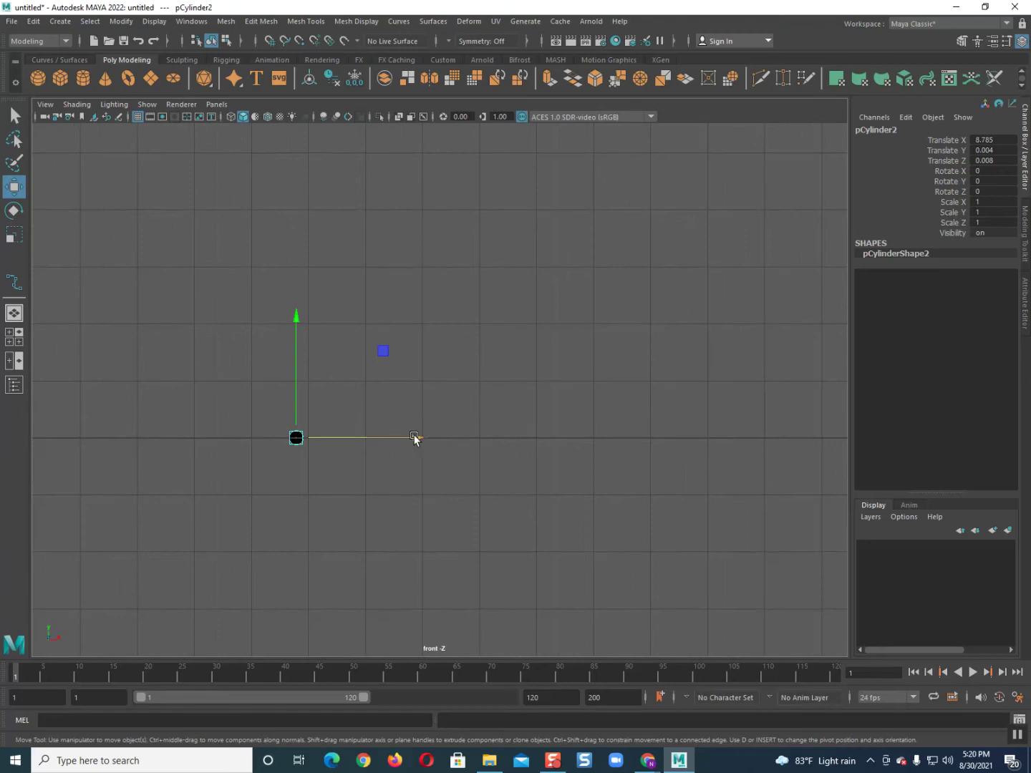
mouse_move(402, 440)
left_mouse_down()
mouse_move(433, 433)
mouse_move(414, 315)
left_mouse_up()
key("space")
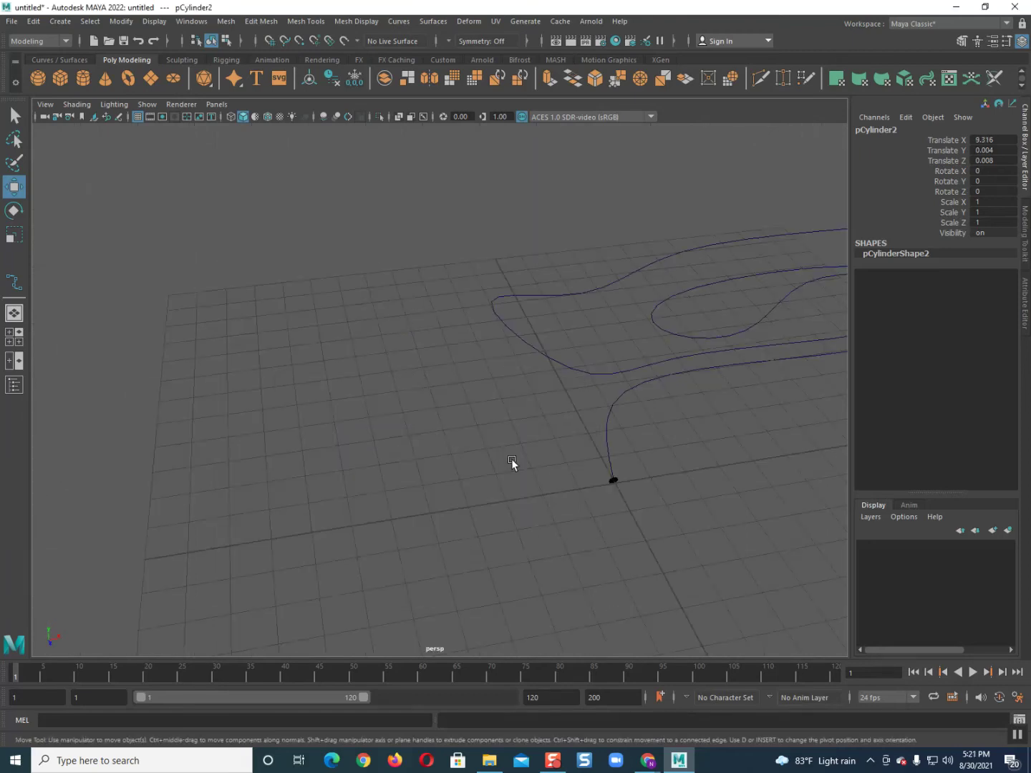
Frame the copied disc and slide it along Z toward the second curve's start.
mouse_move(491, 437)
left_mouse_down("alt")
mouse_move(578, 458)
mouse_move(355, 464)
mouse_move(478, 373)
mouse_move(490, 422)
mouse_move(363, 397)
mouse_move(800, 448)
left_mouse_up("alt")
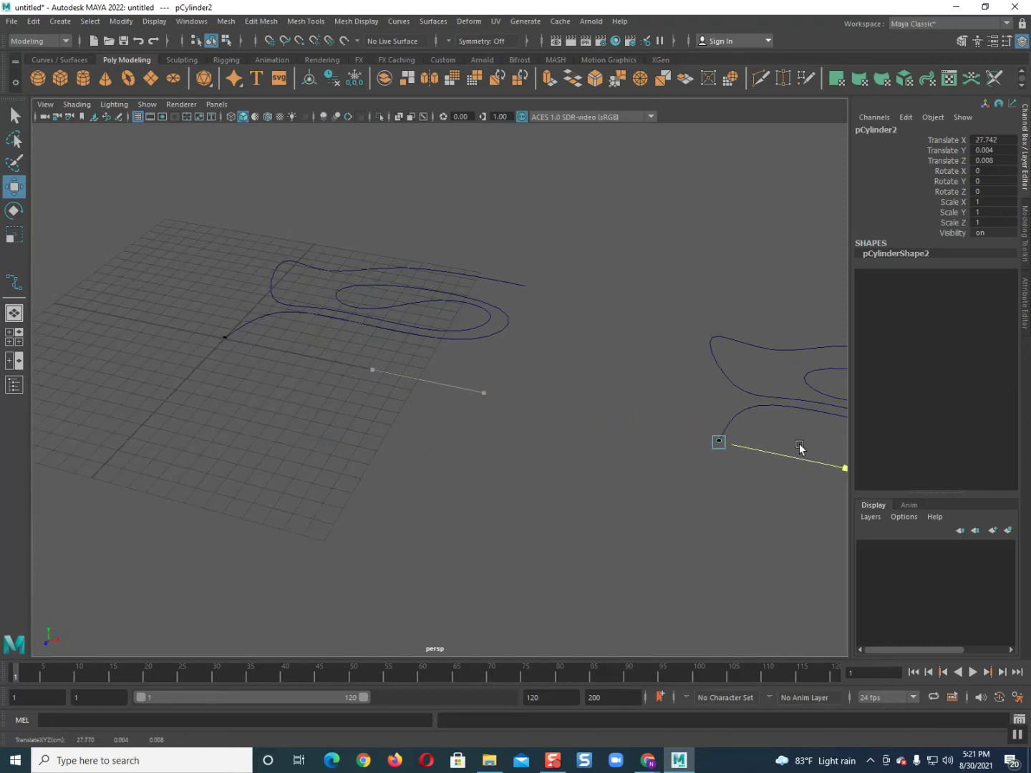
key("f")
left_click(435, 542)
left_click(441, 489)
mouse_move(451, 542)
left_mouse_down("alt")
mouse_move(386, 520)
mouse_move(409, 488)
mouse_move(313, 478)
mouse_move(386, 466)
left_mouse_up("alt")
mouse_move(307, 335)
left_mouse_down()
mouse_move(222, 292)
mouse_move(297, 304)
mouse_move(279, 304)
mouse_move(278, 341)
left_mouse_up()
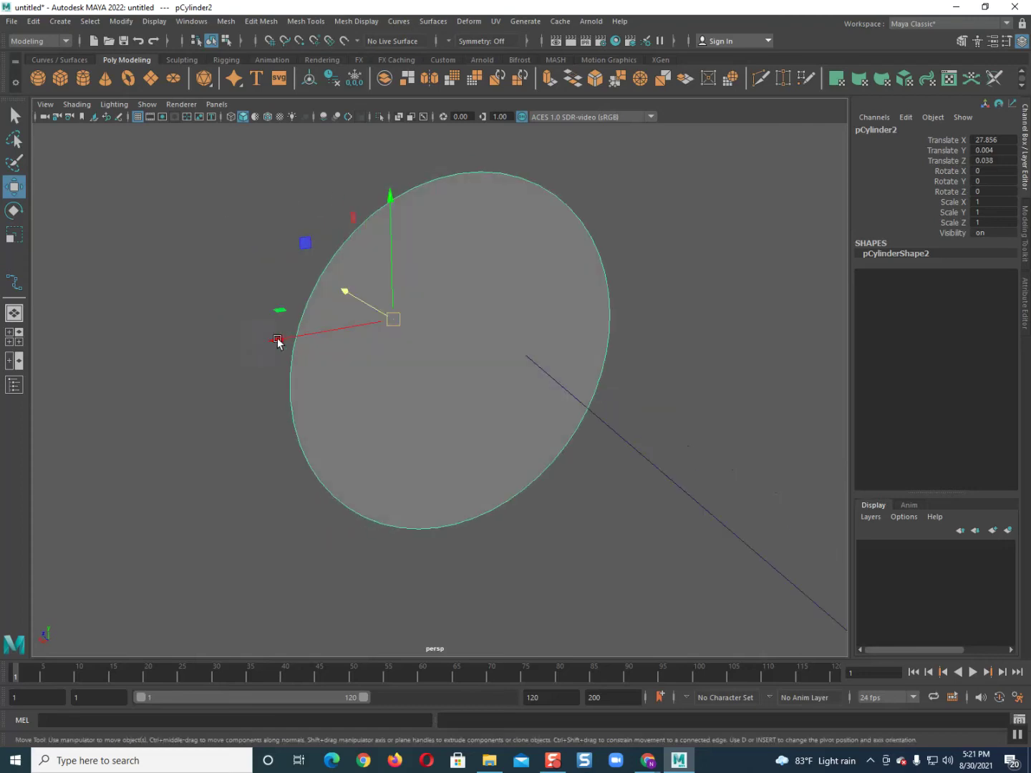
mouse_move(479, 446)
left_mouse_down("alt")
mouse_move(462, 441)
mouse_move(548, 481)
mouse_move(531, 416)
mouse_move(401, 352)
mouse_move(443, 394)
mouse_move(417, 396)
left_mouse_up("alt")
Rotate the disc -14.6 degrees about Y and readjust its Z position.
key("r")
key("e")
key("ctrl+z")
key("ctrl+z")
mouse_move(489, 406)
left_mouse_down()
mouse_move(457, 403)
mouse_move(505, 428)
mouse_move(373, 442)
left_mouse_up()
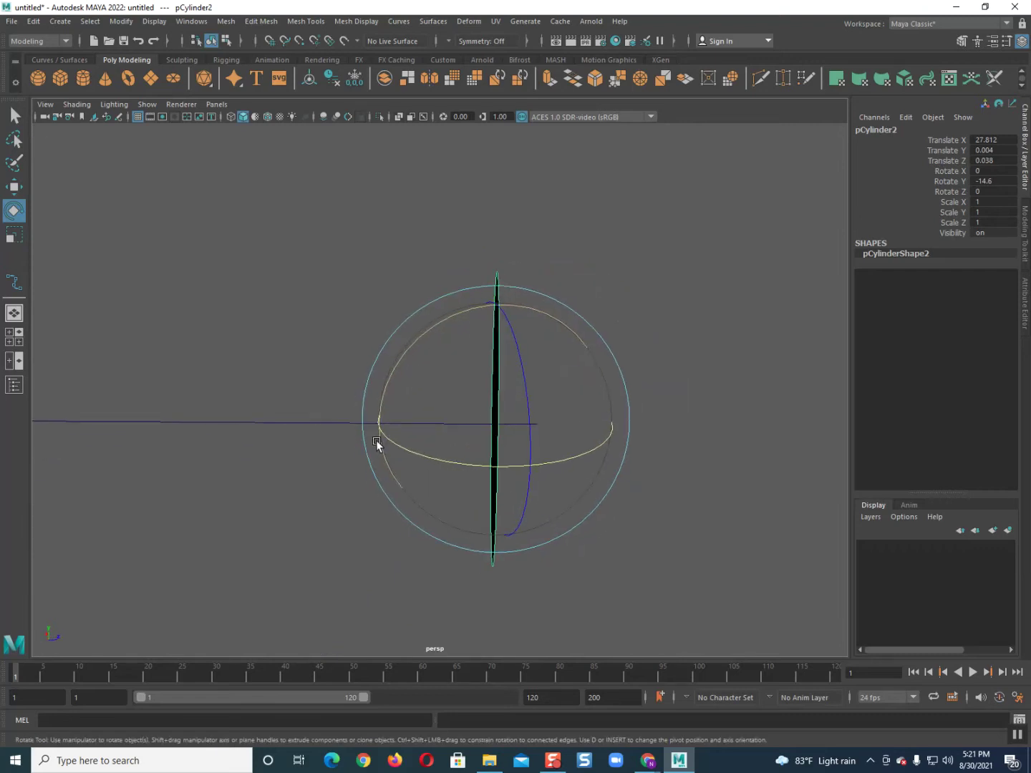
key("w")
left_click_drag(507, 421, 558, 415)
left_click_drag(598, 411, 557, 419)
Scale the disc down to 0.173 and raise it slightly.
mouse_move(508, 451)
left_mouse_down("alt")
mouse_move(539, 416)
mouse_move(460, 400)
left_mouse_up("alt")
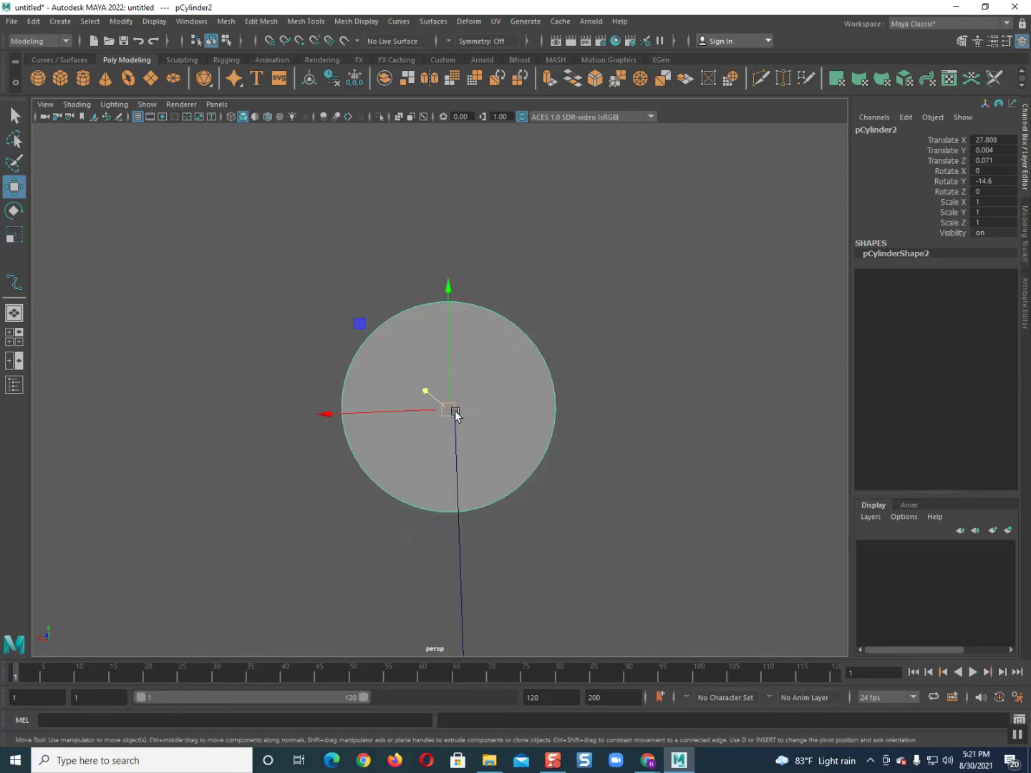
key("r")
left_click_drag(451, 413, 326, 406)
key("w")
left_click_drag(447, 363, 447, 354)
Clone the disc into four overlapping circles and combine them into pCylinder6 with Mesh > Combine.
mouse_move(418, 398)
left_mouse_down("shift")
mouse_move(441, 373)
mouse_move(447, 422)
left_mouse_up("shift")
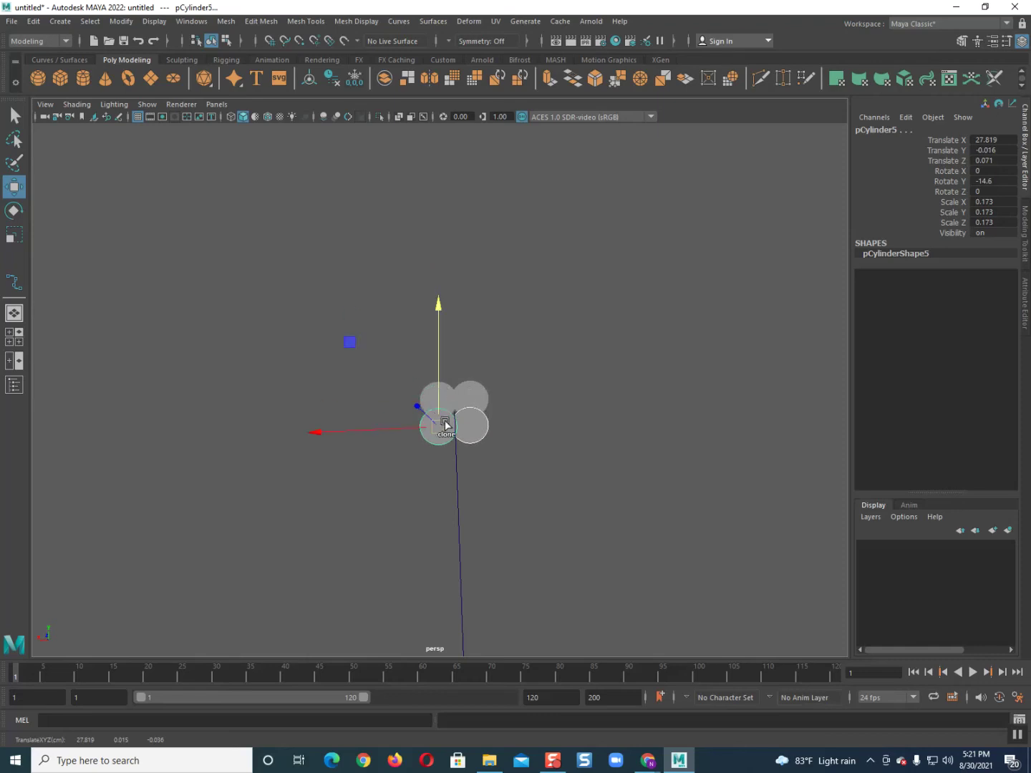
scroll(441, 424, "up", 5)
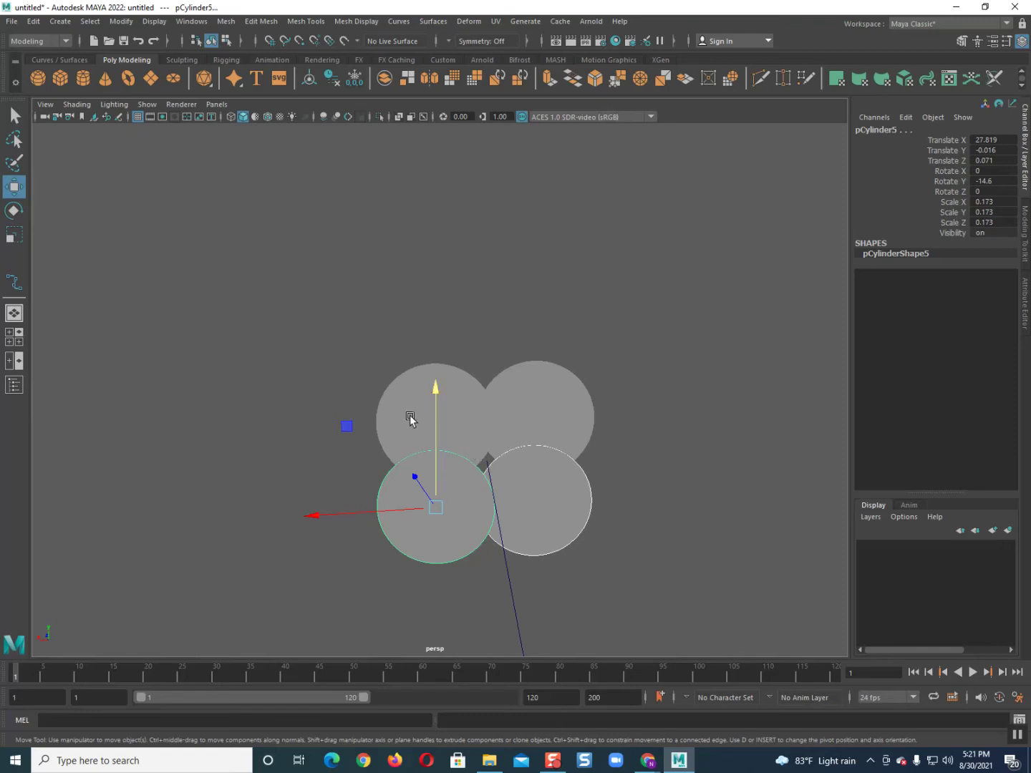
left_click(429, 423)
left_click(494, 408)
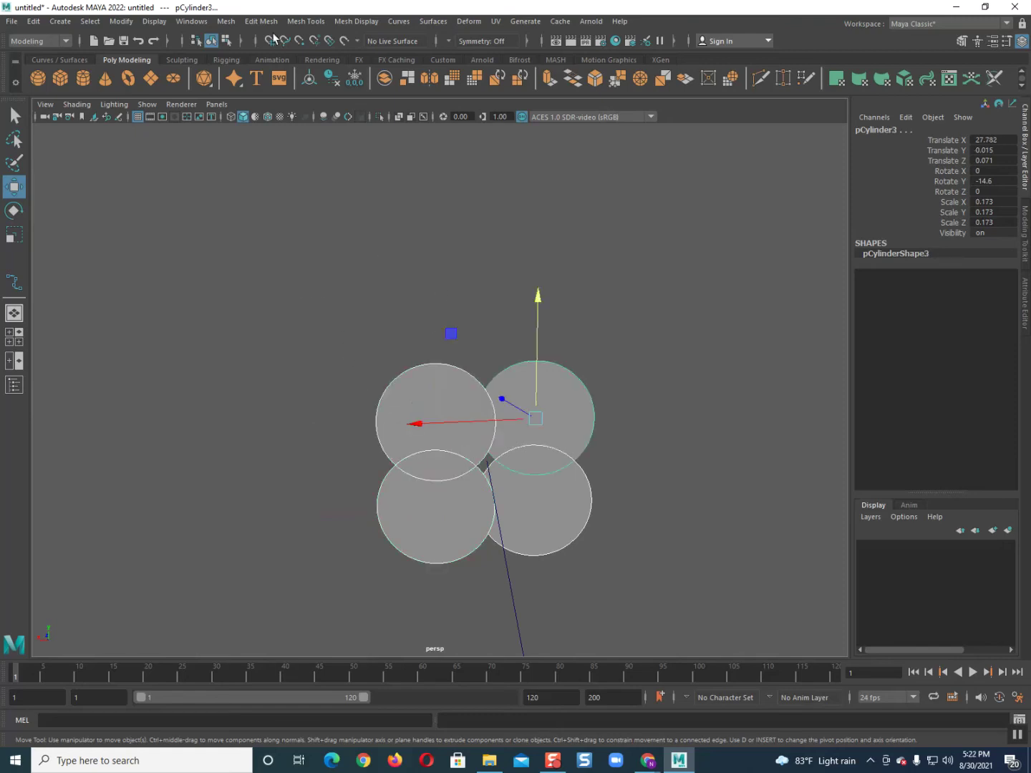
left_click(230, 27)
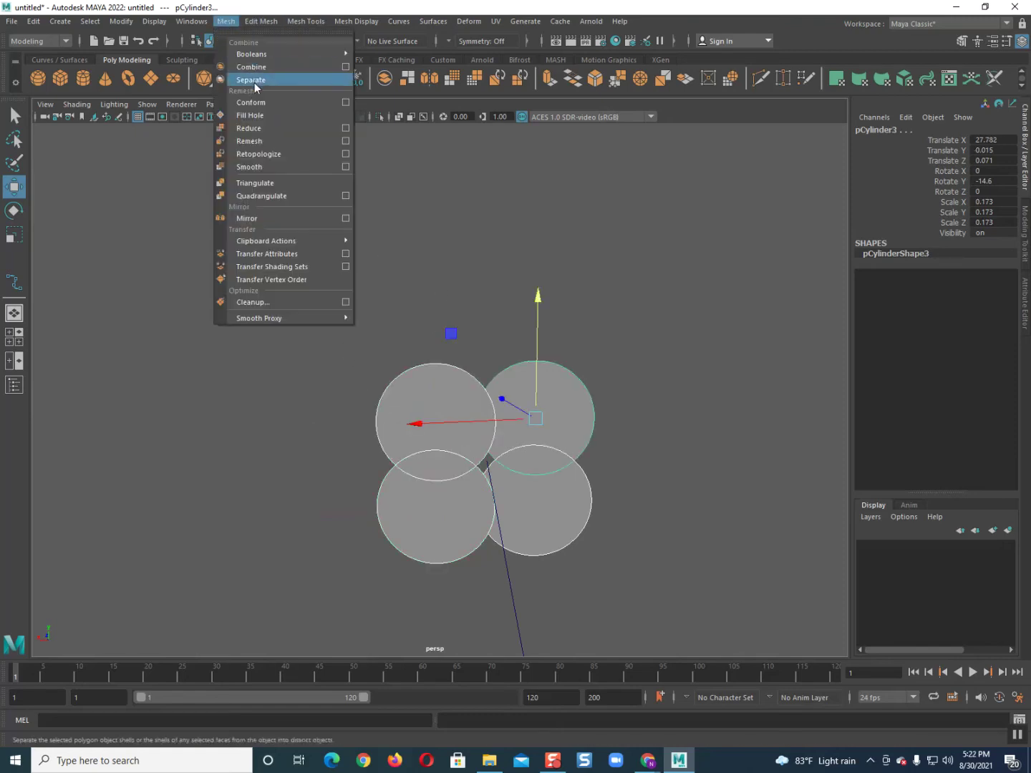
left_click(252, 65)
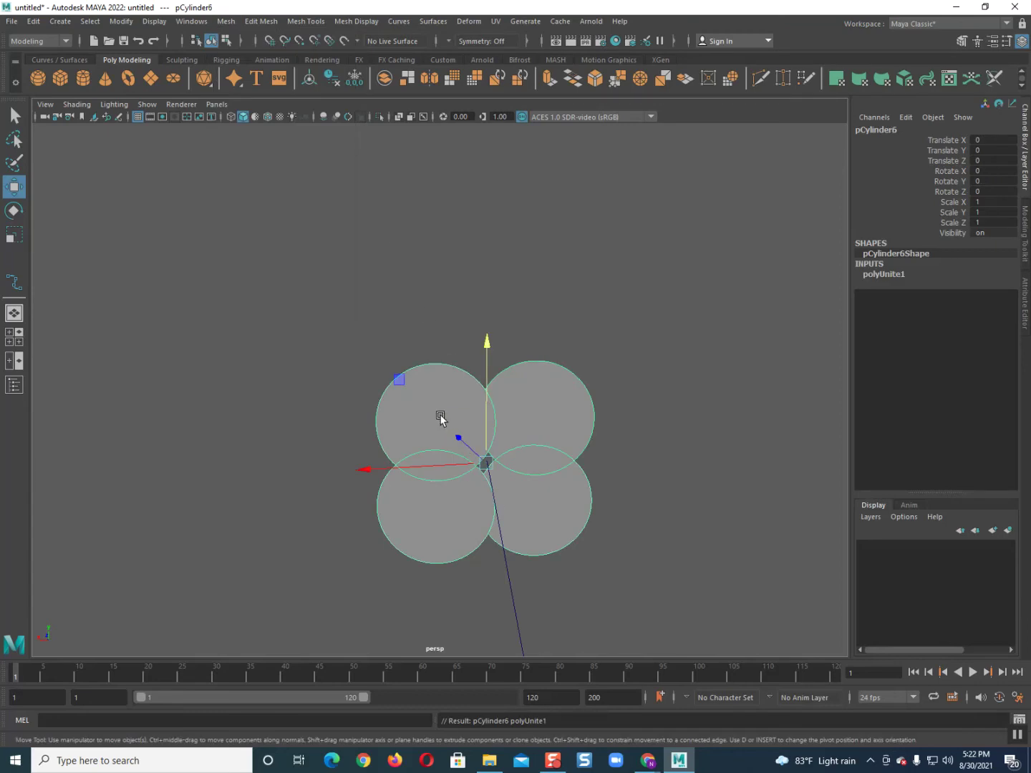
right_click(436, 398)
scroll(435, 412, "down", 5)
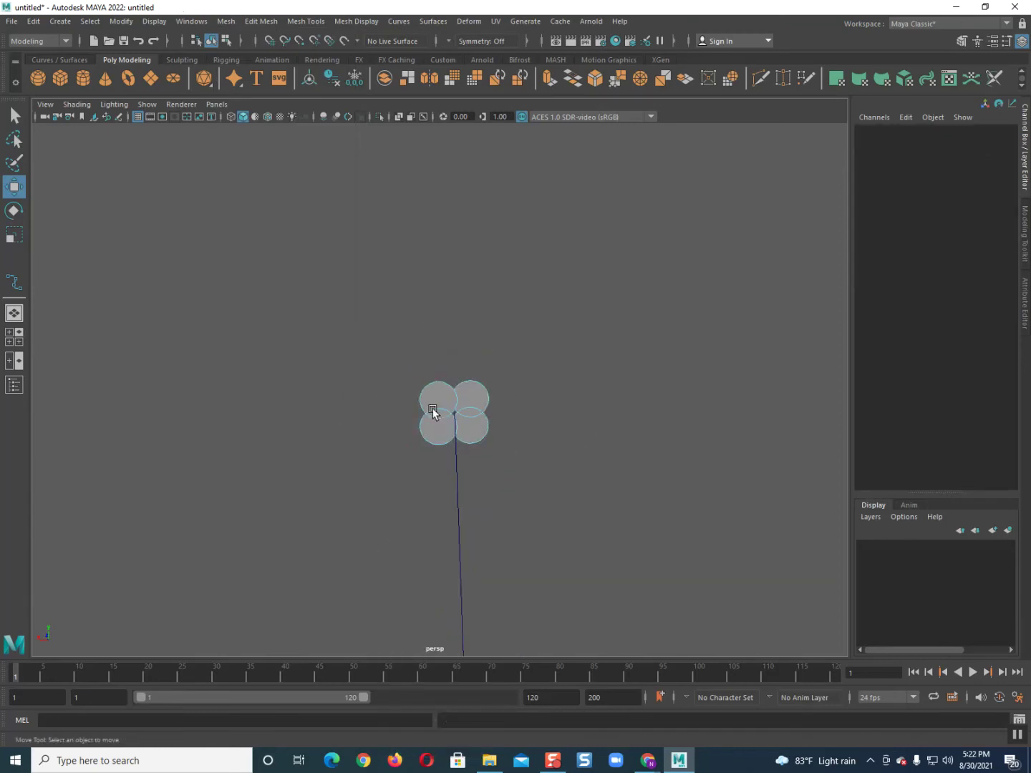
right_click_drag(422, 394, 478, 364)
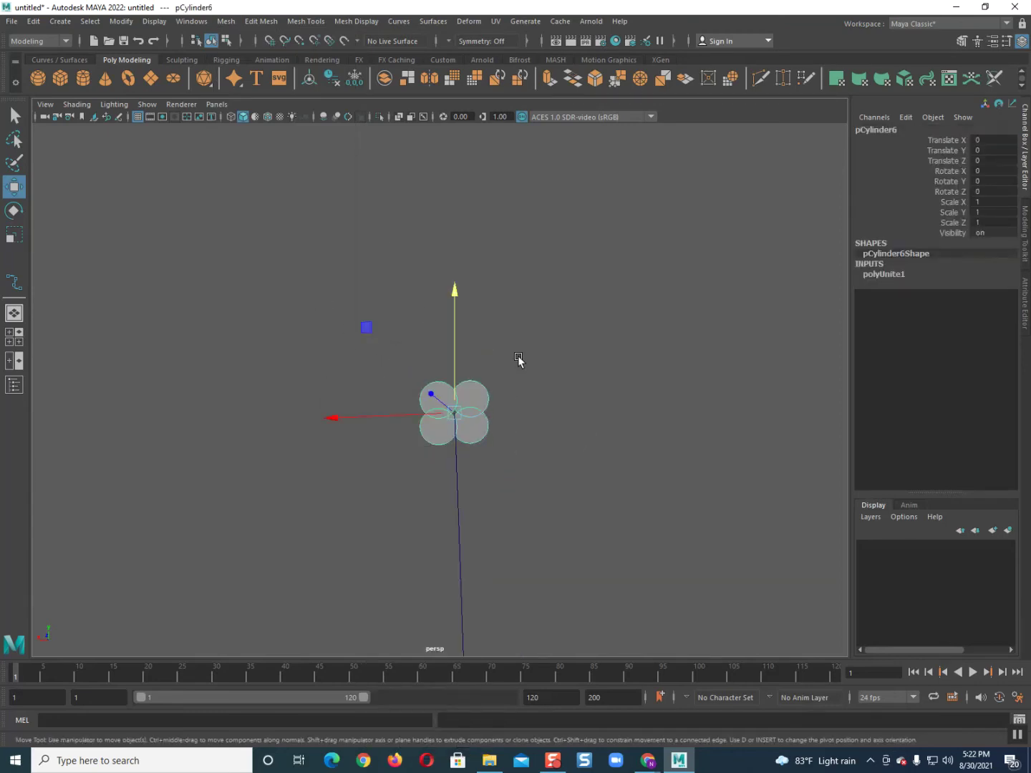
left_click_drag(512, 354, 537, 403, "alt")
scroll(530, 402, "up", 3)
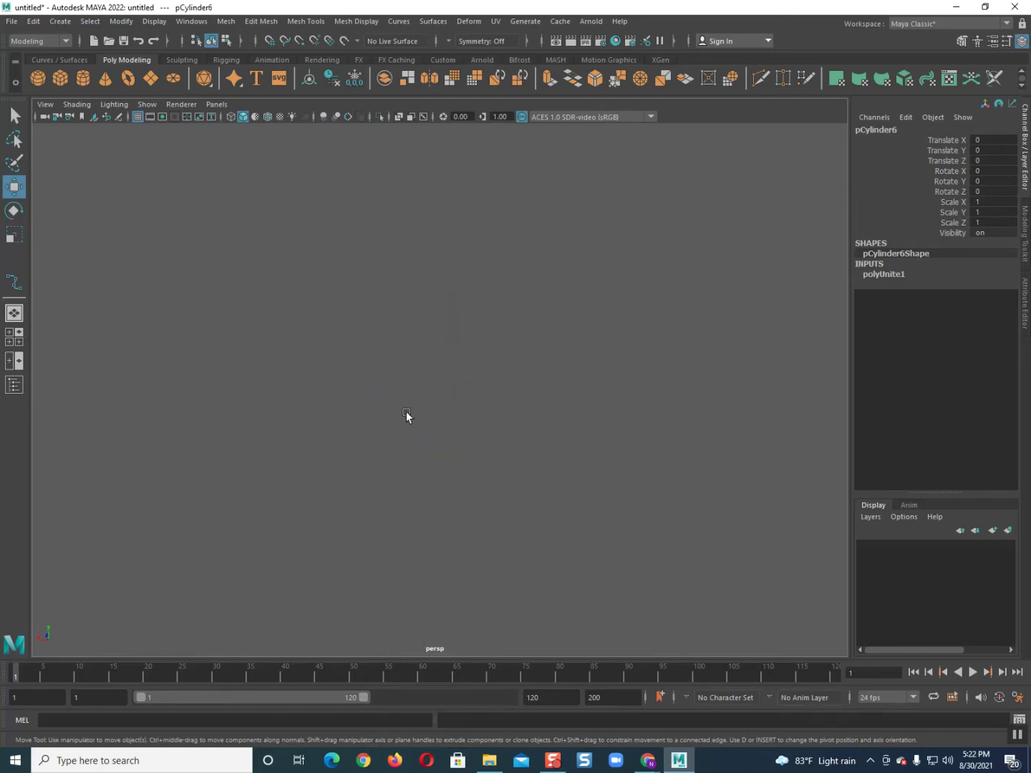
left_click(429, 420)
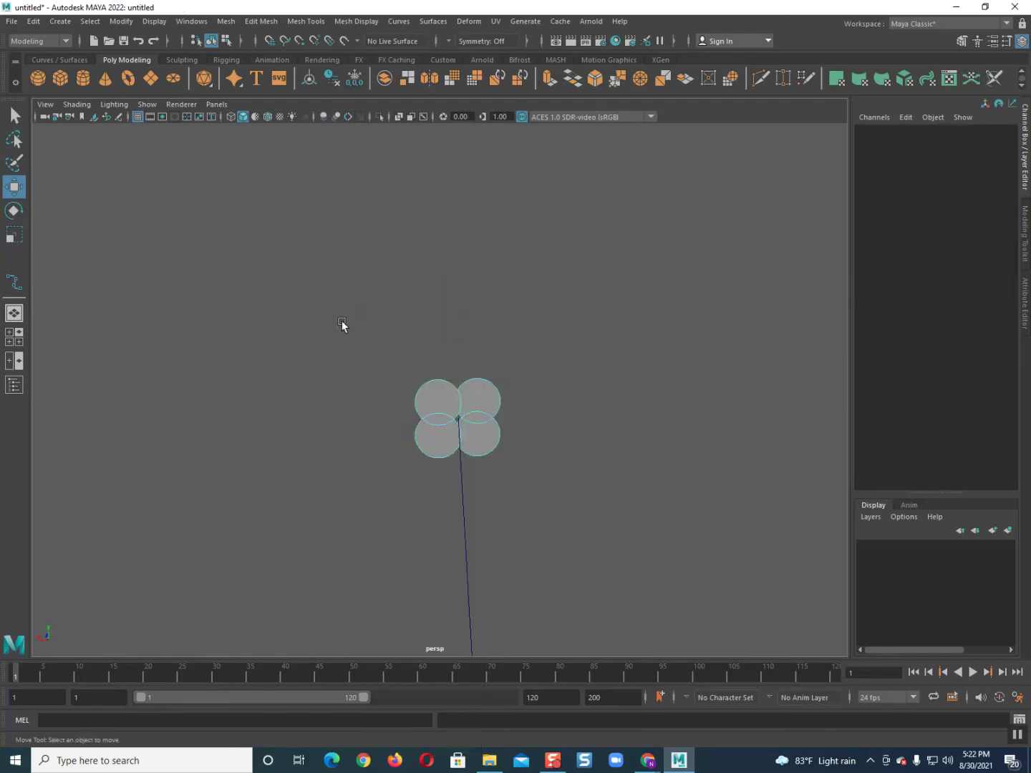
left_click_drag(343, 321, 749, 547)
scroll(562, 503, "down", 2)
left_click_drag(562, 503, 402, 392, "alt")
right_click_drag(401, 392, 532, 293)
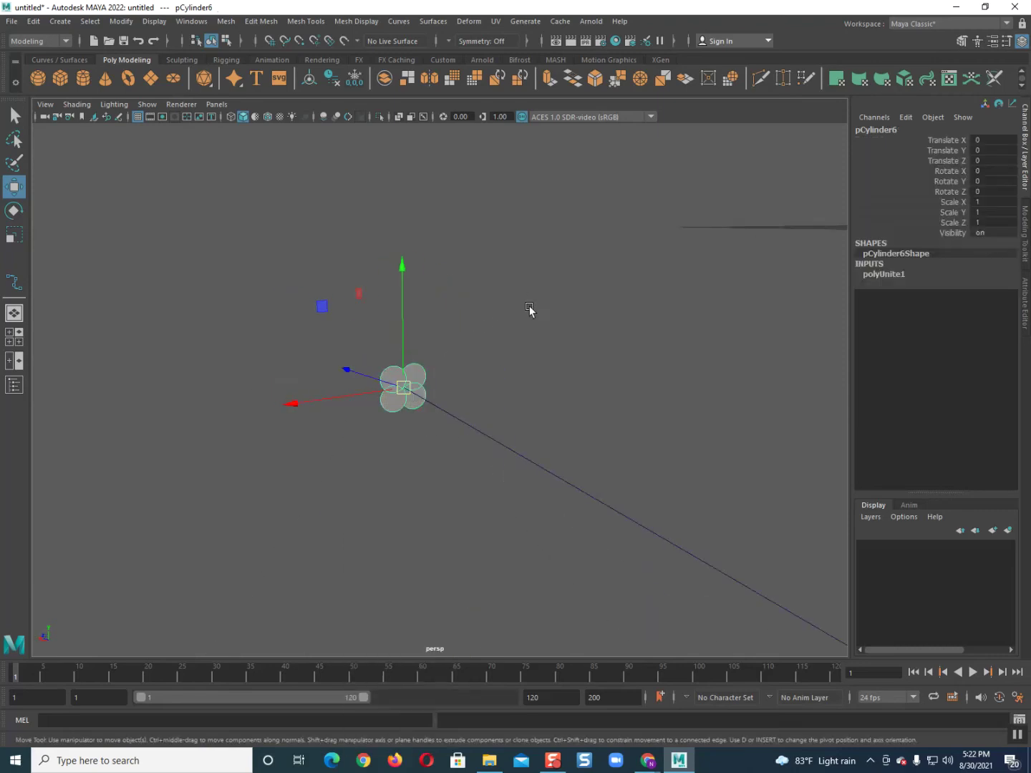
mouse_move(585, 309)
left_mouse_down("alt")
mouse_move(491, 432)
mouse_move(540, 451)
mouse_move(644, 460)
mouse_move(588, 705)
mouse_move(531, 592)
mouse_move(602, 561)
mouse_move(408, 435)
mouse_move(522, 433)
mouse_move(64, 407)
mouse_move(294, 418)
mouse_move(313, 396)
mouse_move(409, 416)
mouse_move(523, 466)
mouse_move(441, 407)
mouse_move(596, 415)
mouse_move(291, 333)
mouse_move(585, 494)
left_mouse_up("alt")
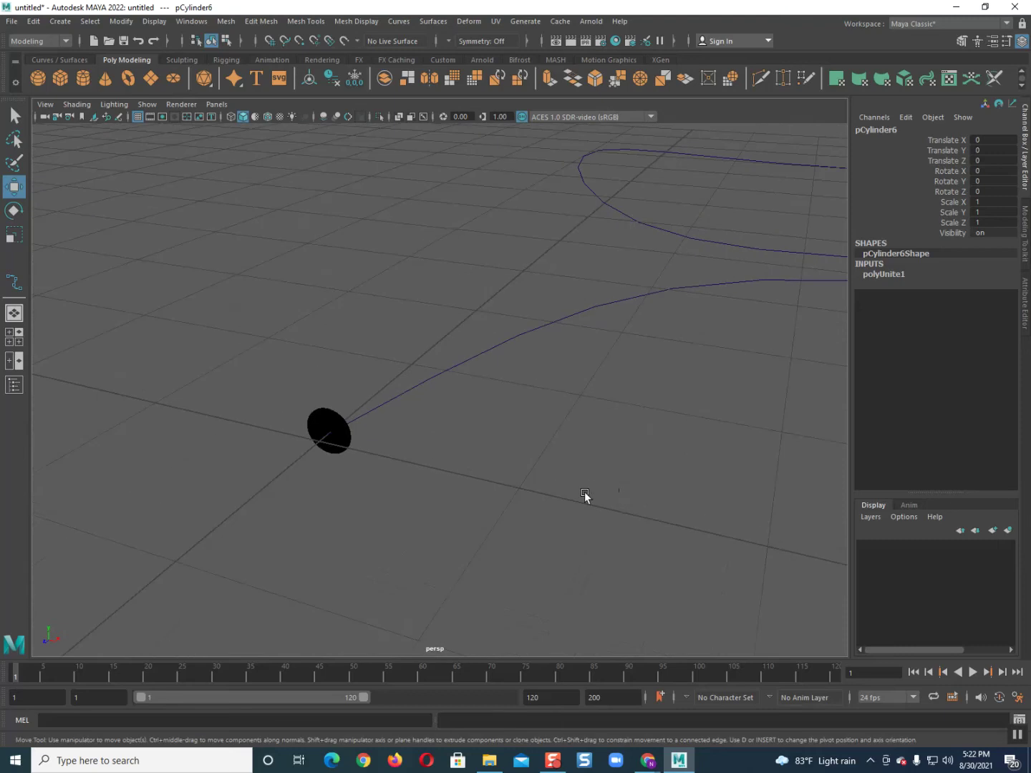
left_click(349, 448)
Frame pCylinder1, rotate it to -14.127 about Y, and select its face f[0].
left_click_drag(403, 467, 330, 473, "alt")
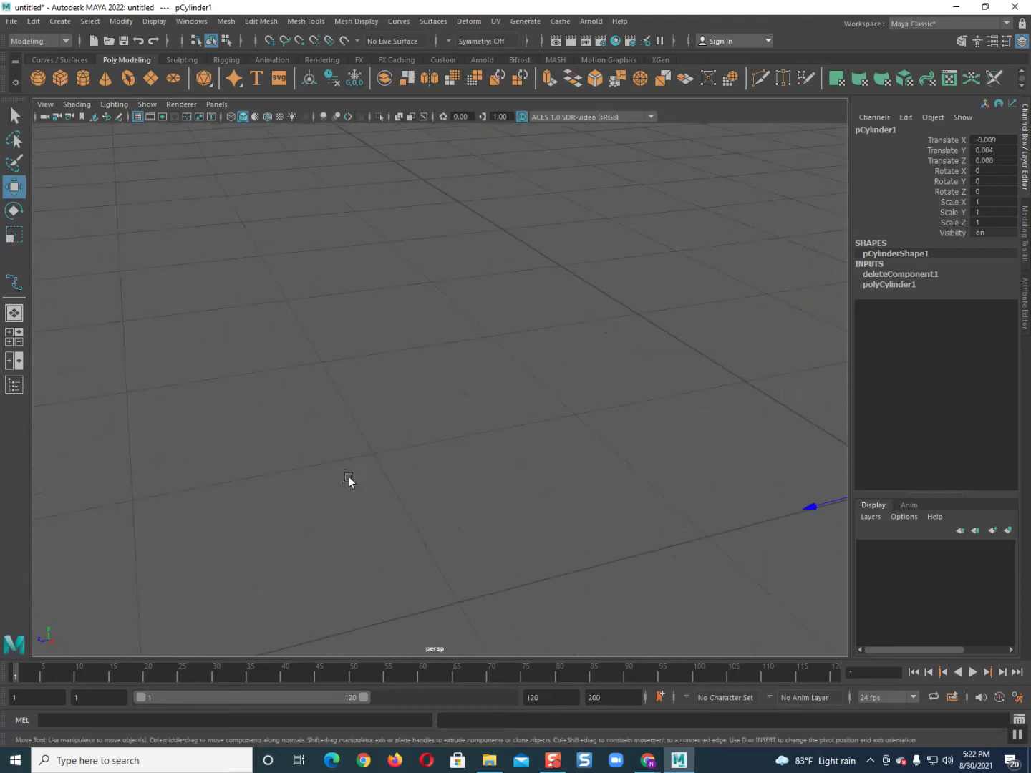
key("f")
mouse_move(410, 489)
left_mouse_down("alt")
mouse_move(333, 488)
mouse_move(354, 472)
left_mouse_up("alt")
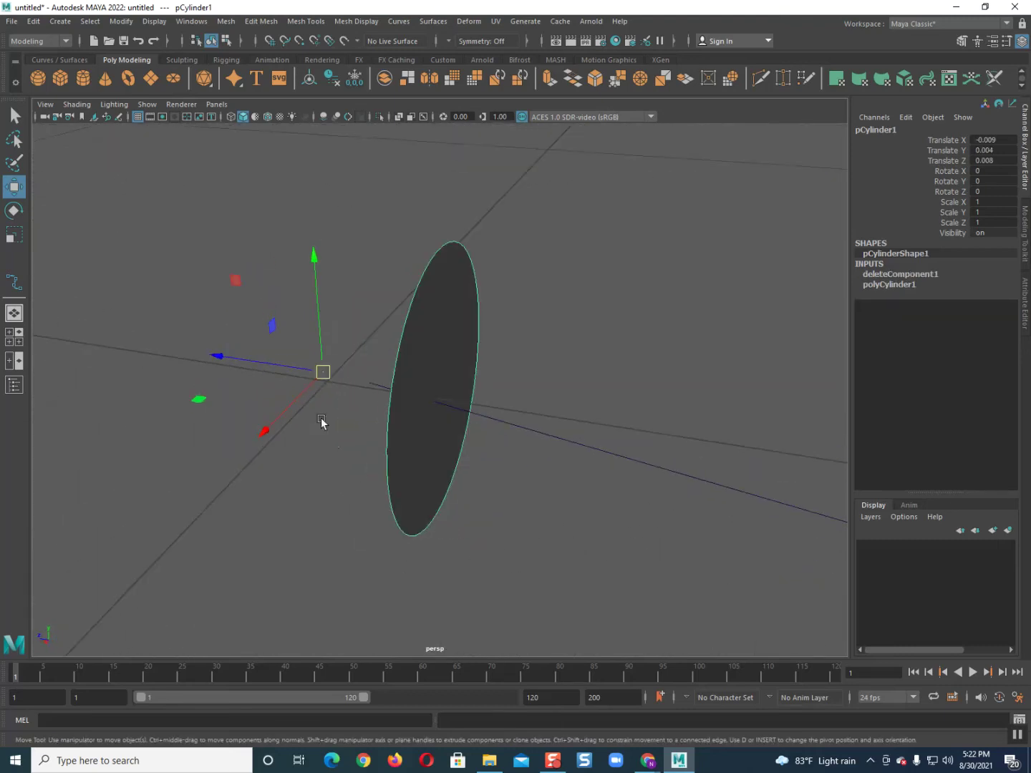
mouse_move(196, 403)
left_mouse_down("alt")
mouse_move(157, 393)
mouse_move(158, 439)
left_mouse_up("alt")
key("e")
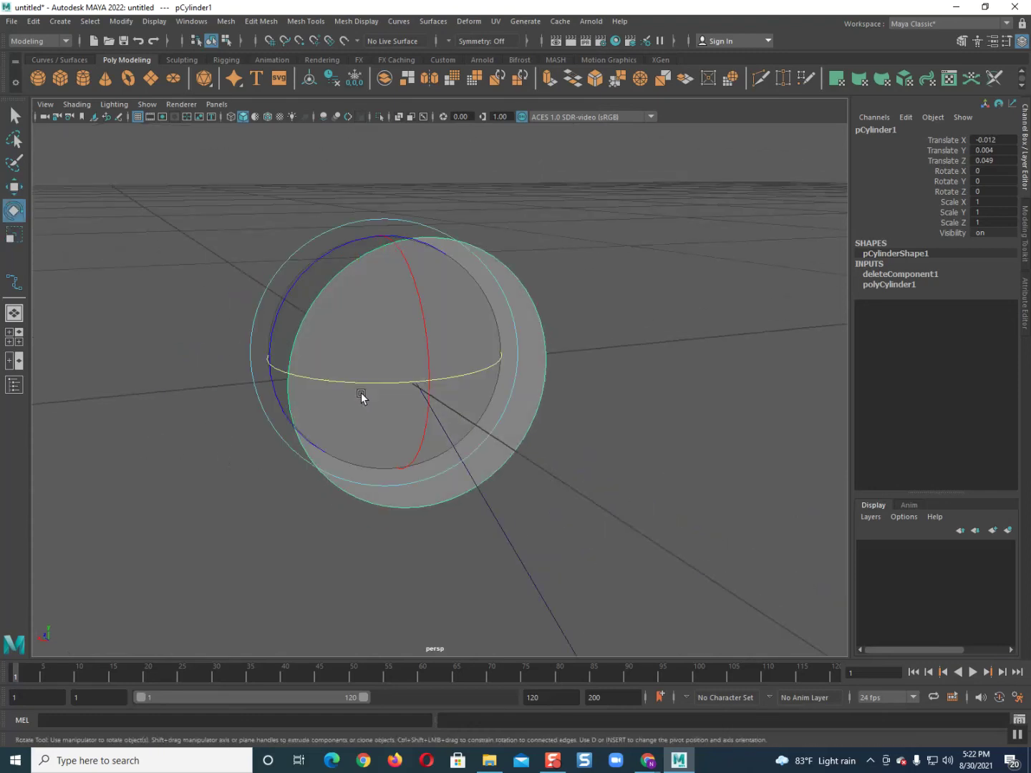
mouse_move(387, 380)
left_mouse_down()
mouse_move(354, 383)
mouse_move(382, 392)
left_mouse_up()
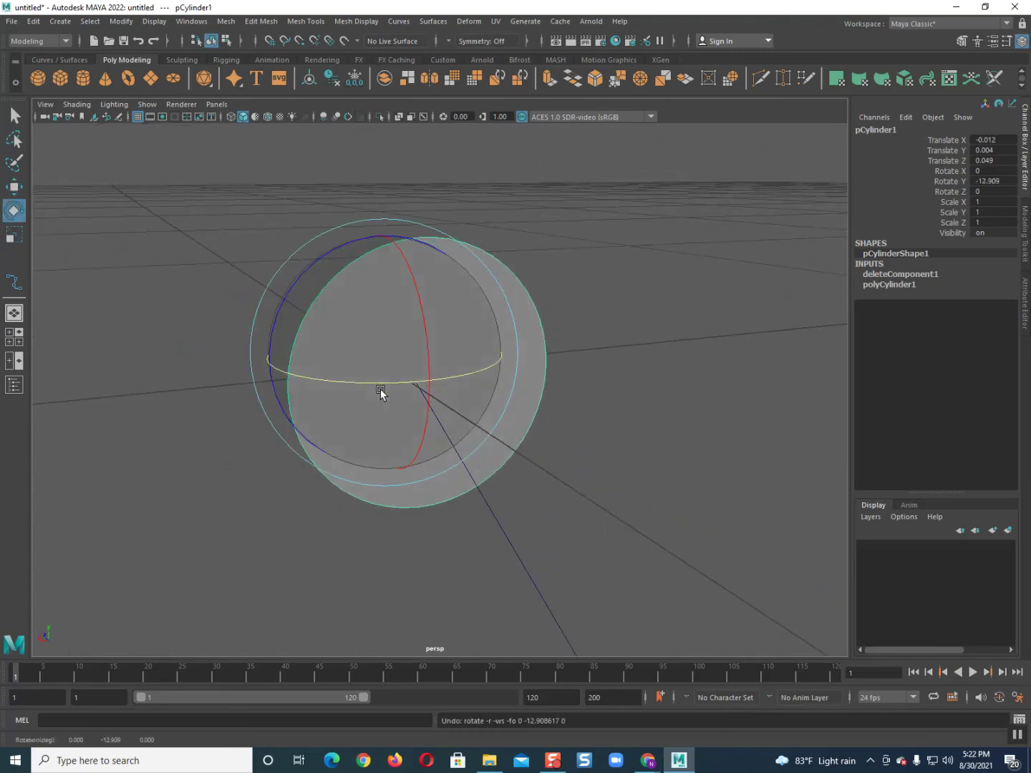
key("ctrl+z")
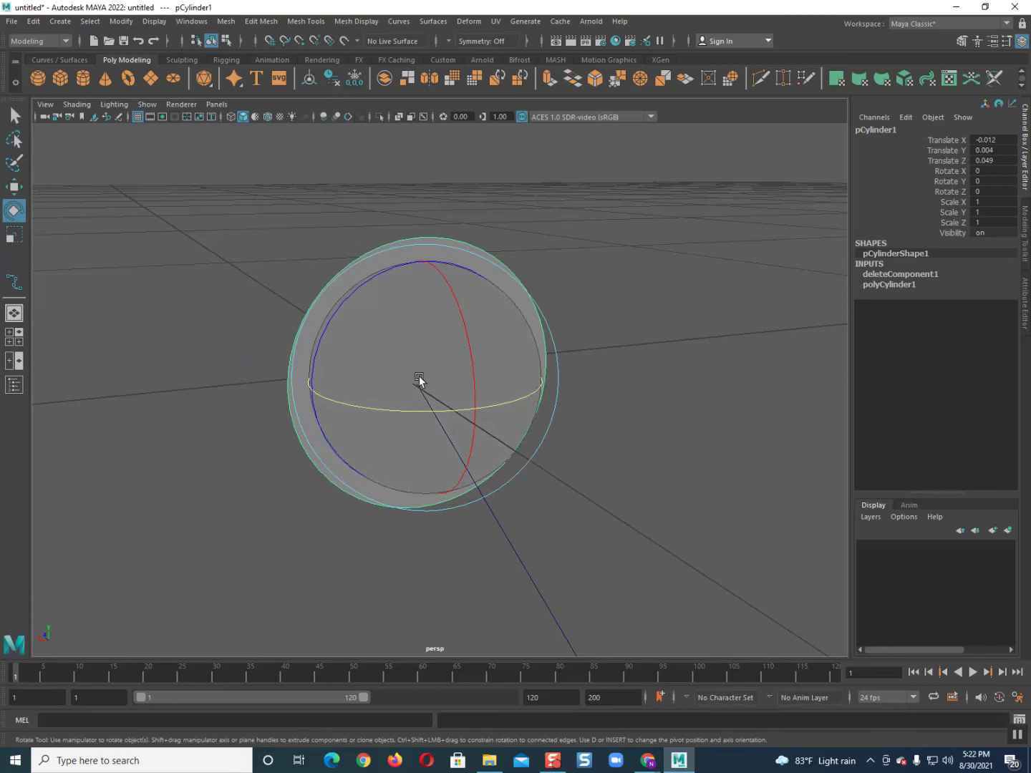
mouse_move(437, 412)
left_mouse_down()
mouse_move(442, 440)
mouse_move(386, 442)
mouse_move(439, 441)
mouse_move(421, 421)
mouse_move(387, 414)
mouse_move(444, 428)
mouse_move(533, 422)
mouse_move(486, 428)
mouse_move(400, 467)
mouse_move(403, 441)
left_mouse_up()
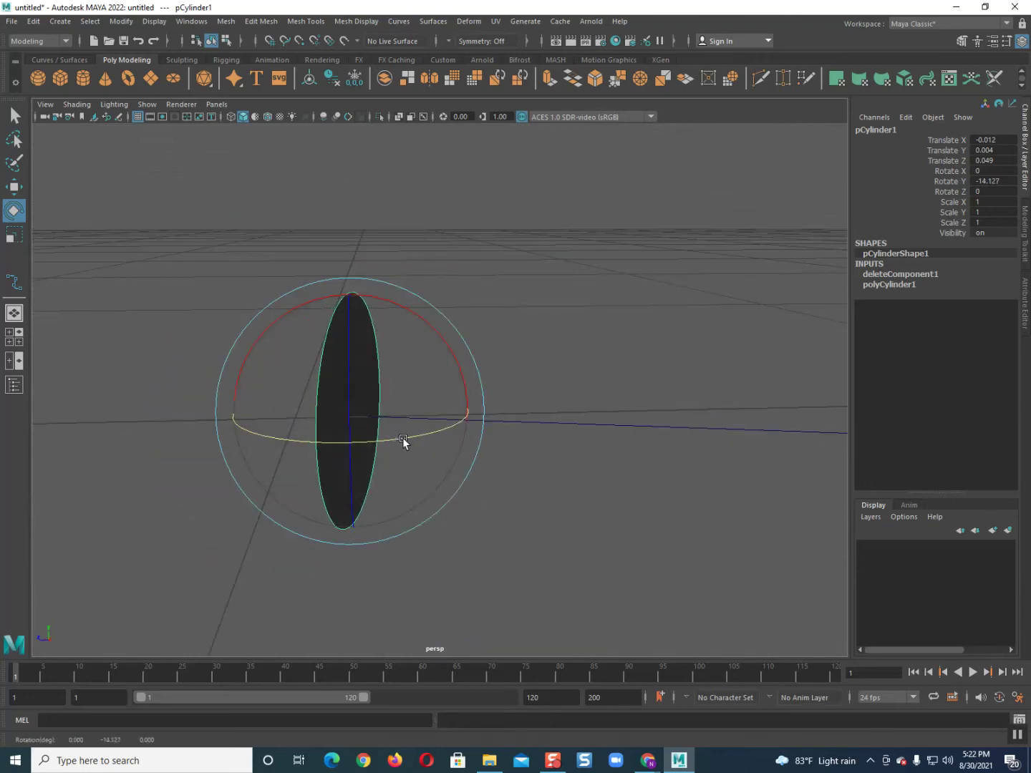
right_click_drag(340, 390, 338, 421)
left_click_drag(216, 259, 499, 570)
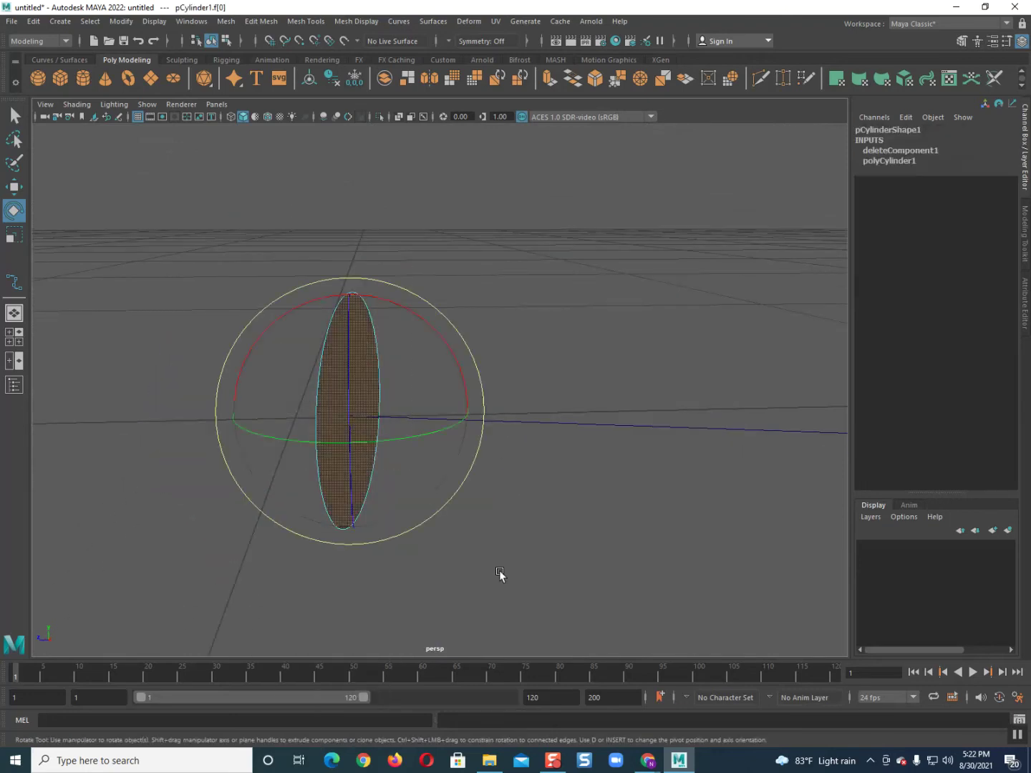
Add curve1 to the selected face and extrude the face along it.
key("q")
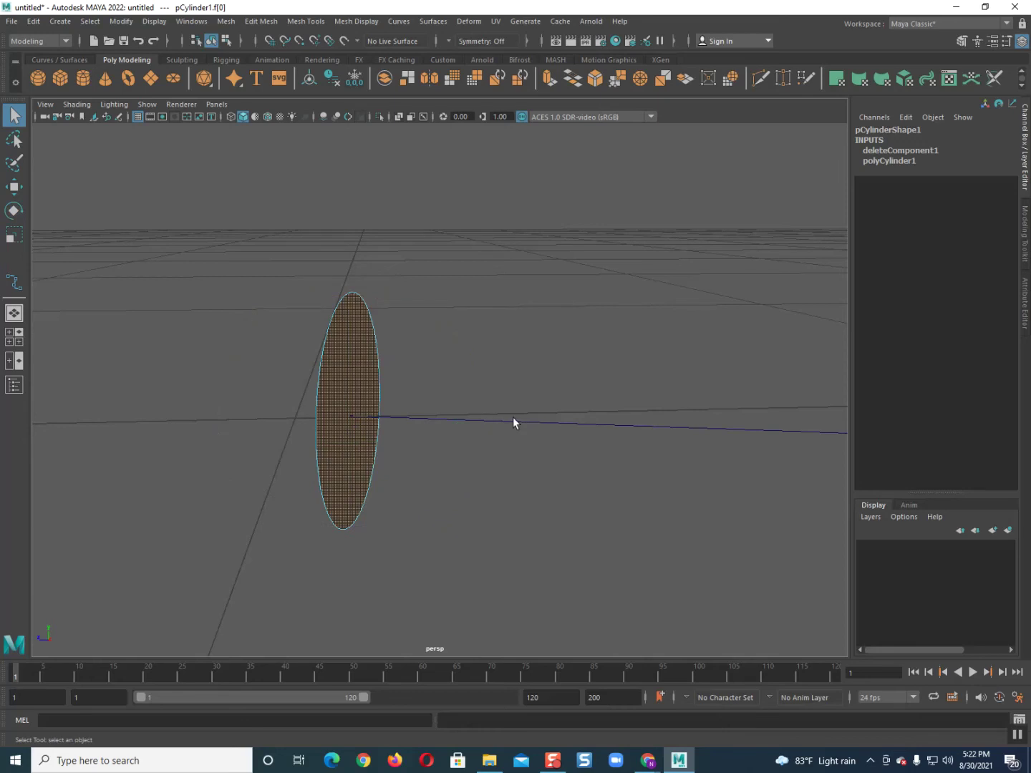
left_click(513, 417)
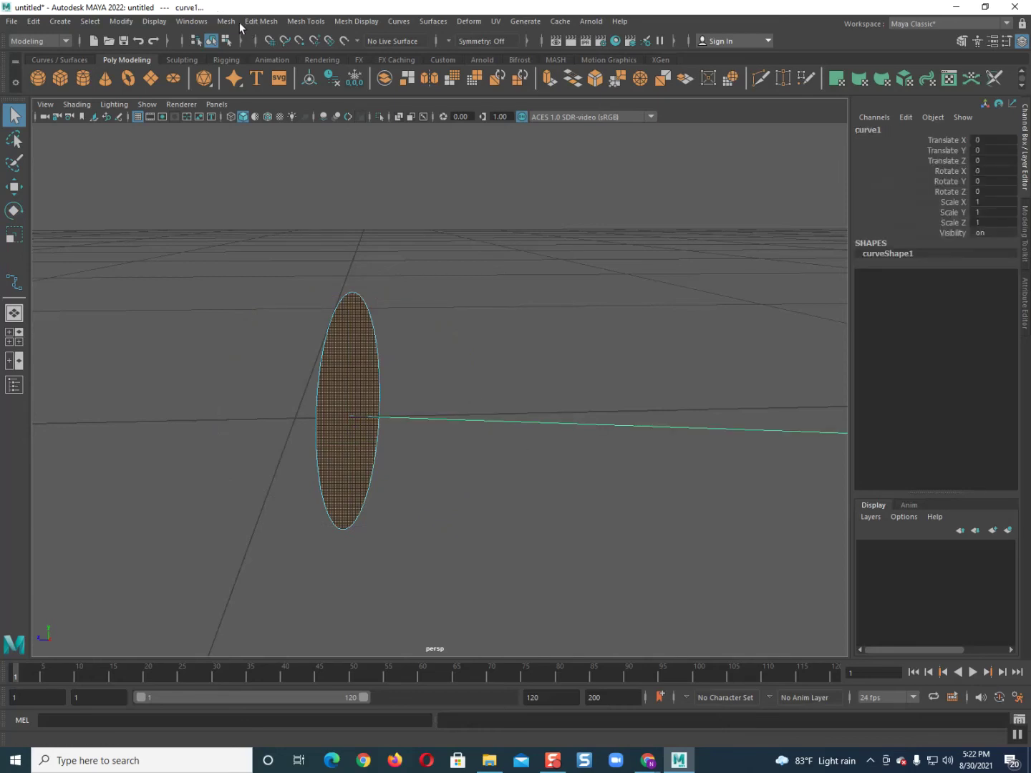
left_click(550, 78)
mouse_move(564, 229)
left_mouse_down("alt")
mouse_move(583, 320)
mouse_move(614, 322)
left_mouse_up("alt")
Set the extrusion Divisions to 400, then 600, discarding a trial thickness change.
left_click_drag(659, 436, 988, 472)
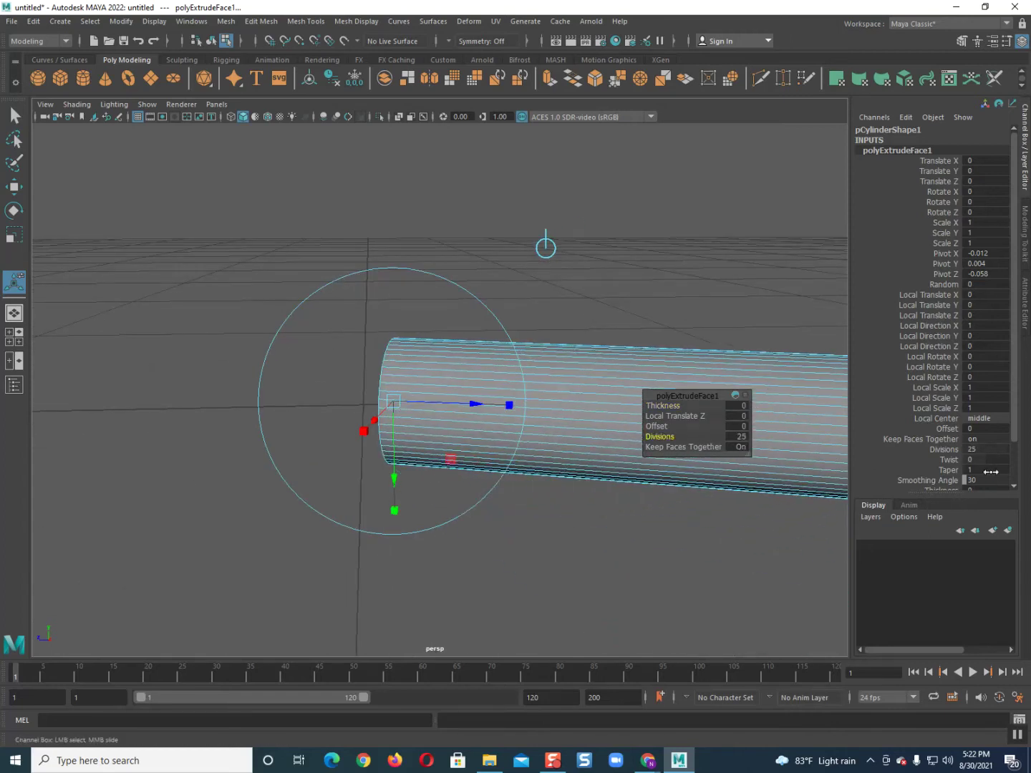
left_click(737, 439)
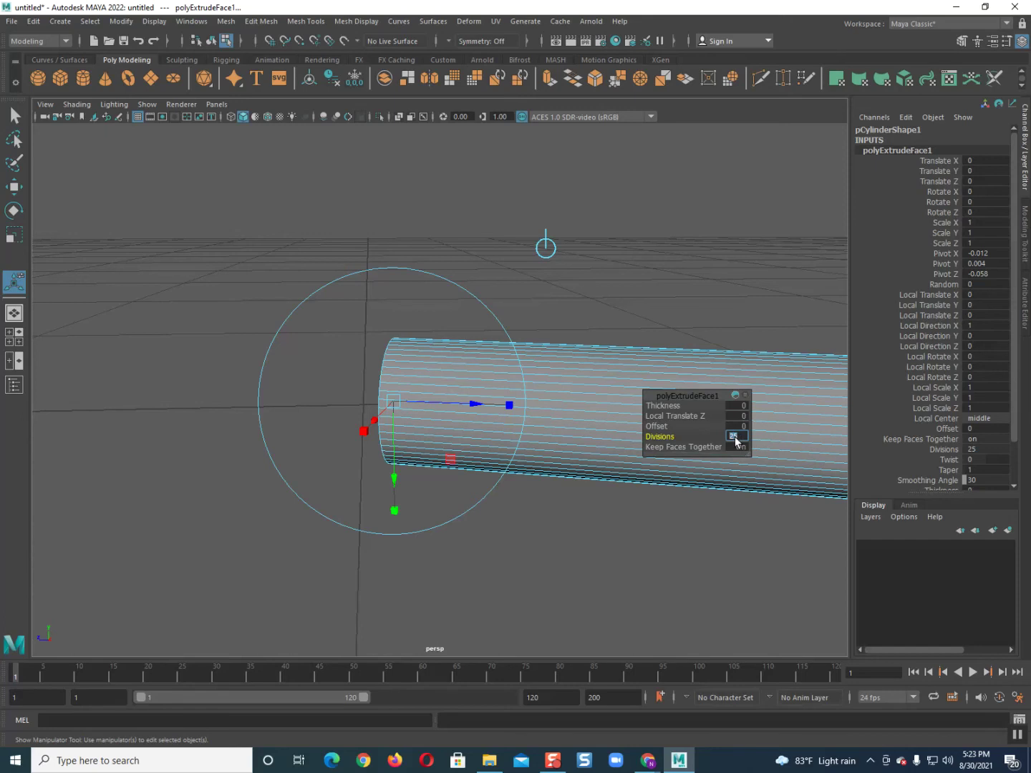
key("Return")
mouse_move(569, 447)
left_mouse_down("alt")
mouse_move(597, 463)
mouse_move(562, 435)
mouse_move(570, 441)
left_mouse_up("alt")
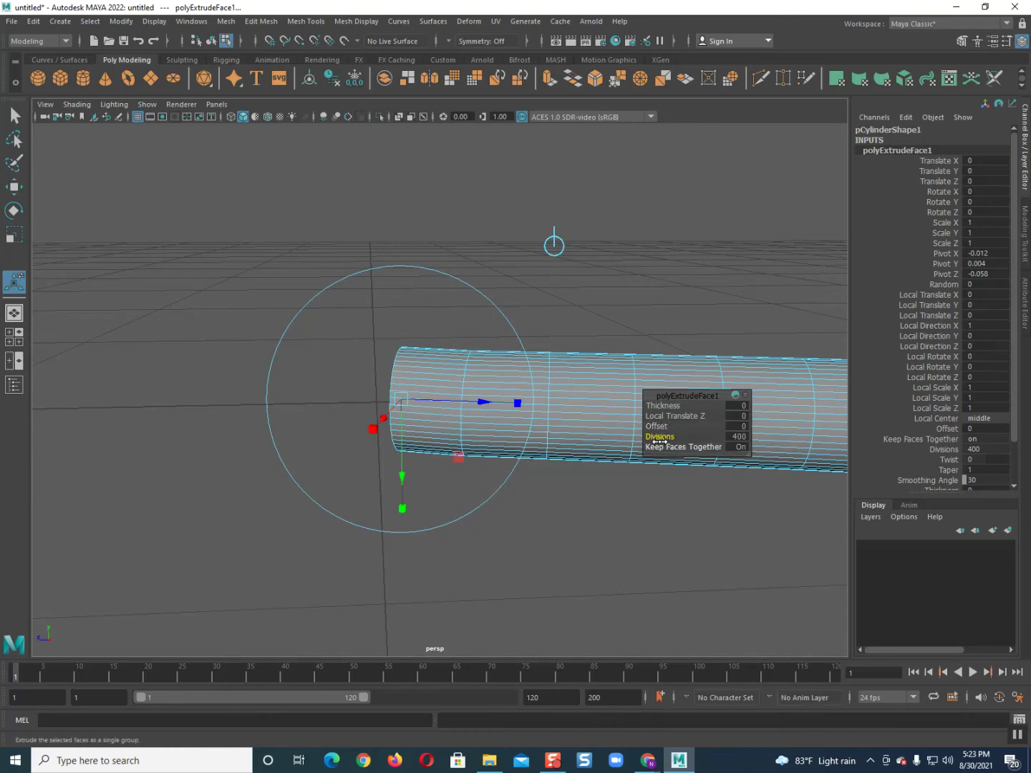
left_click_drag(654, 406, 653, 409)
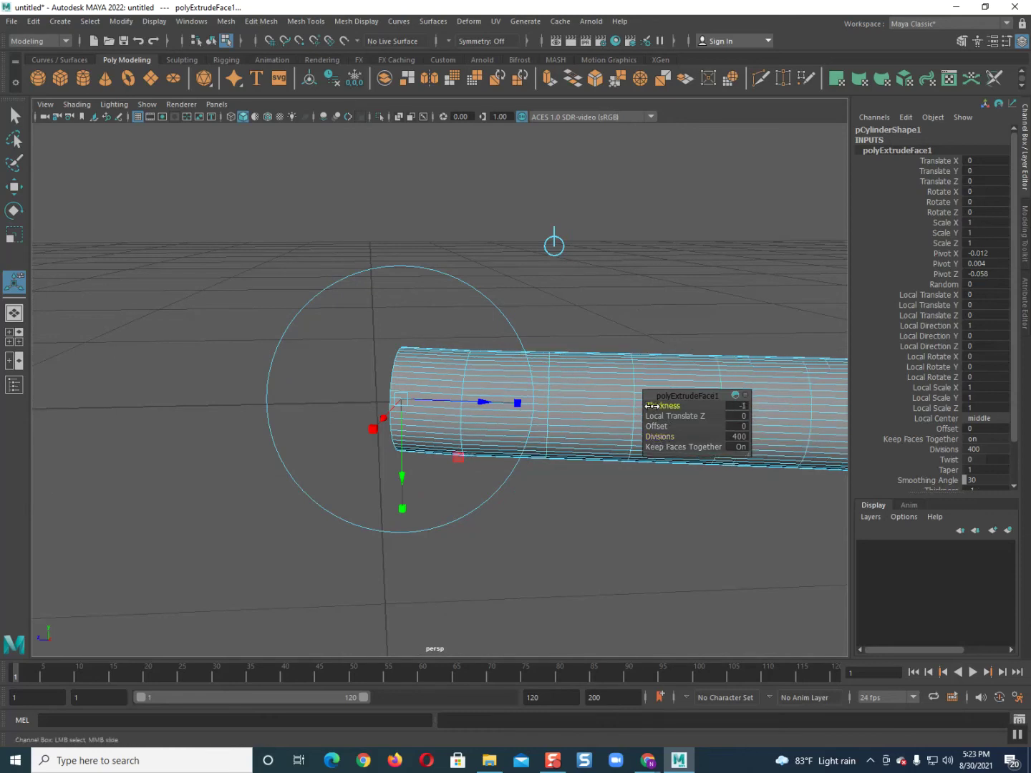
key("ctrl+z")
left_click_drag(543, 400, 461, 383, "alt")
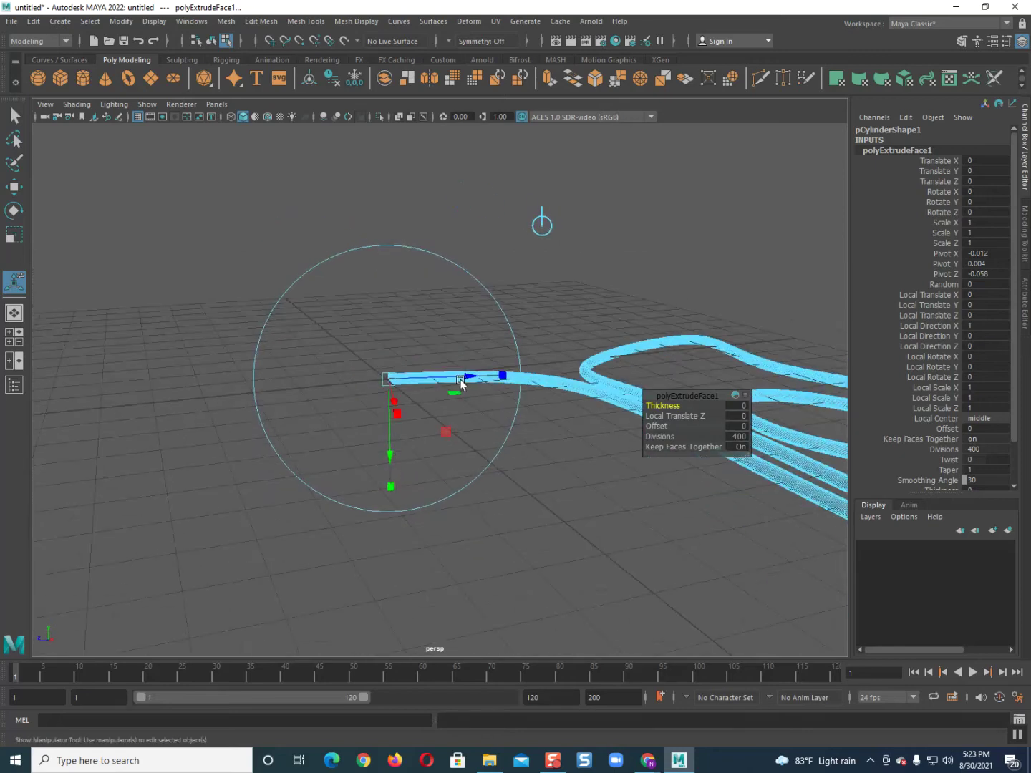
left_click(737, 437)
type("600")
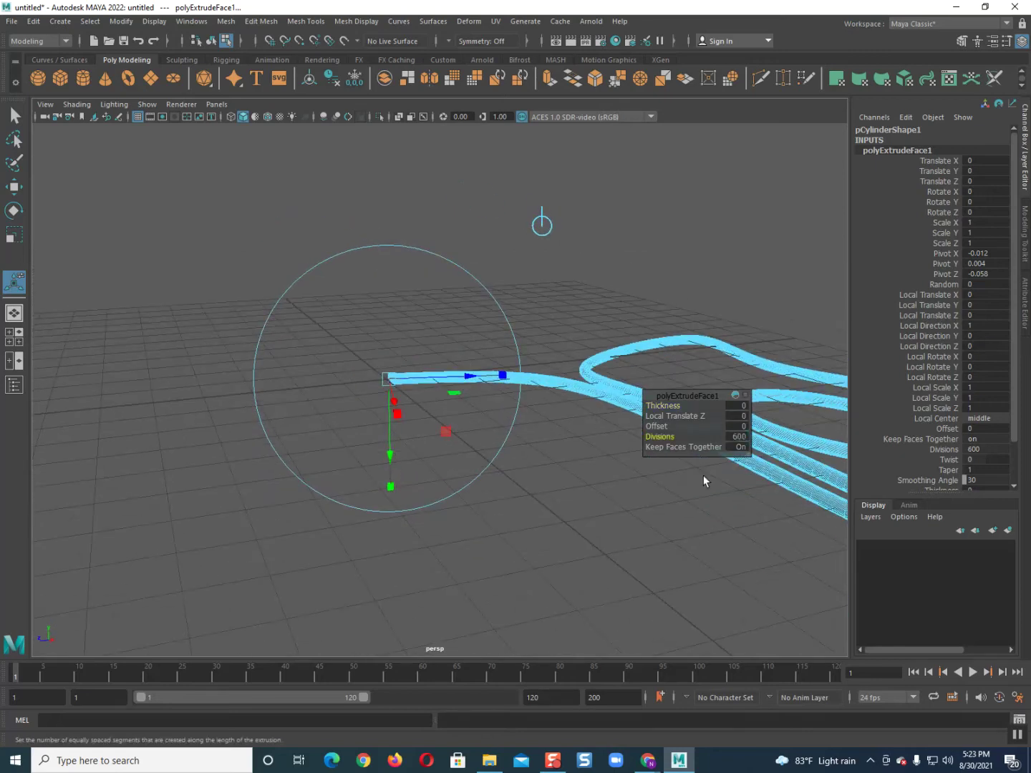
right_click_drag(565, 401, 612, 373)
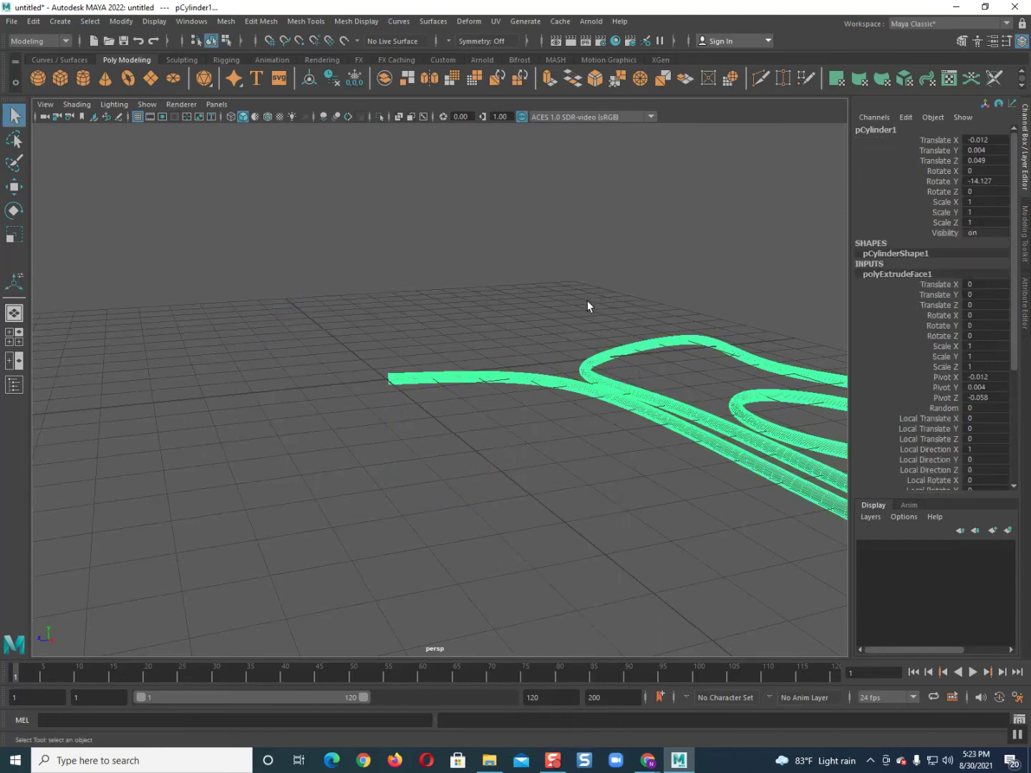
Switch the view to wireframe, deleting the path curve twice and undoing each time.
left_click(566, 313)
mouse_move(501, 345)
left_mouse_down("alt")
mouse_move(544, 368)
mouse_move(534, 409)
mouse_move(499, 427)
mouse_move(617, 388)
mouse_move(487, 361)
left_mouse_up("alt")
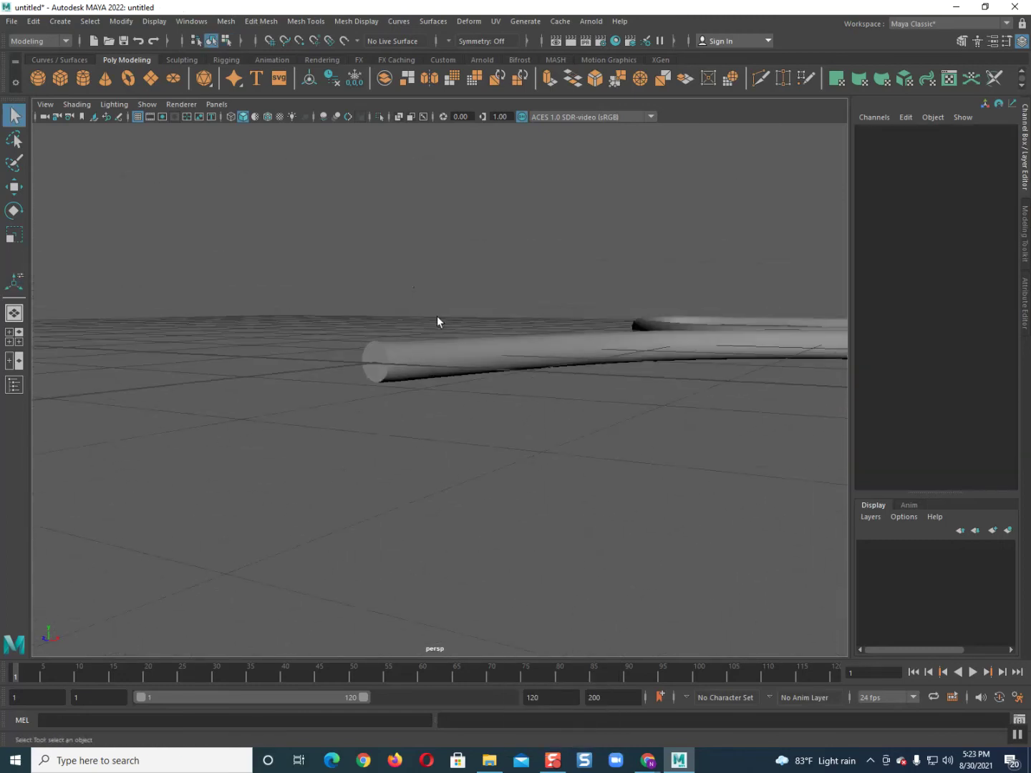
left_click(487, 364)
left_click(497, 354)
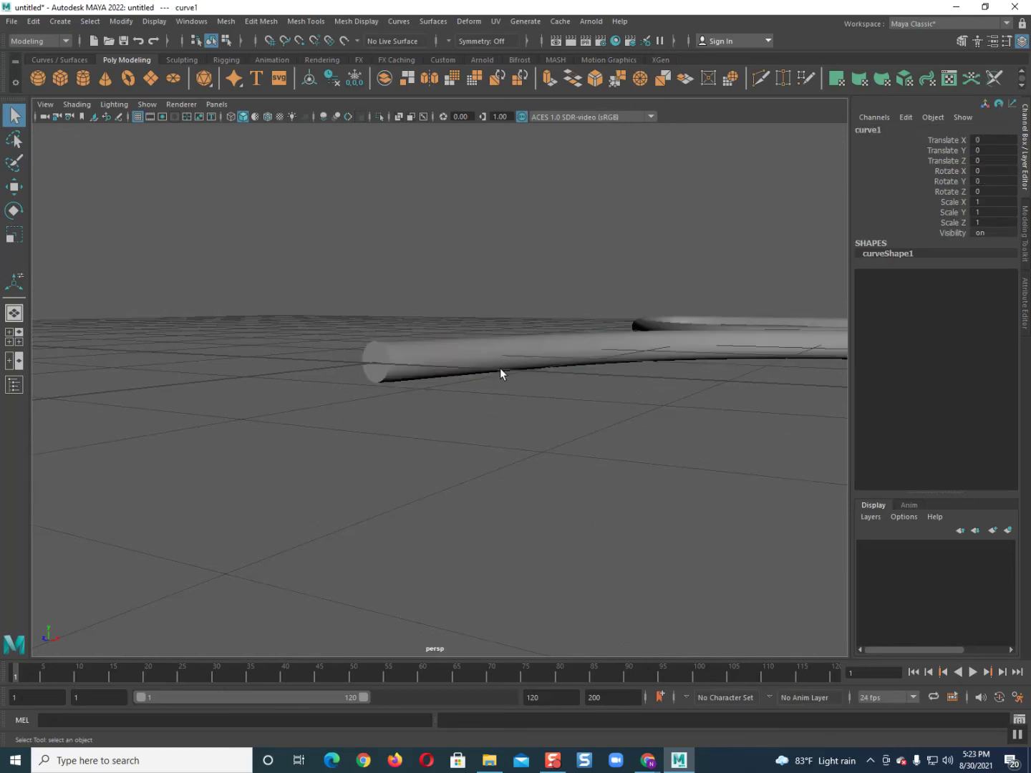
key("Delete")
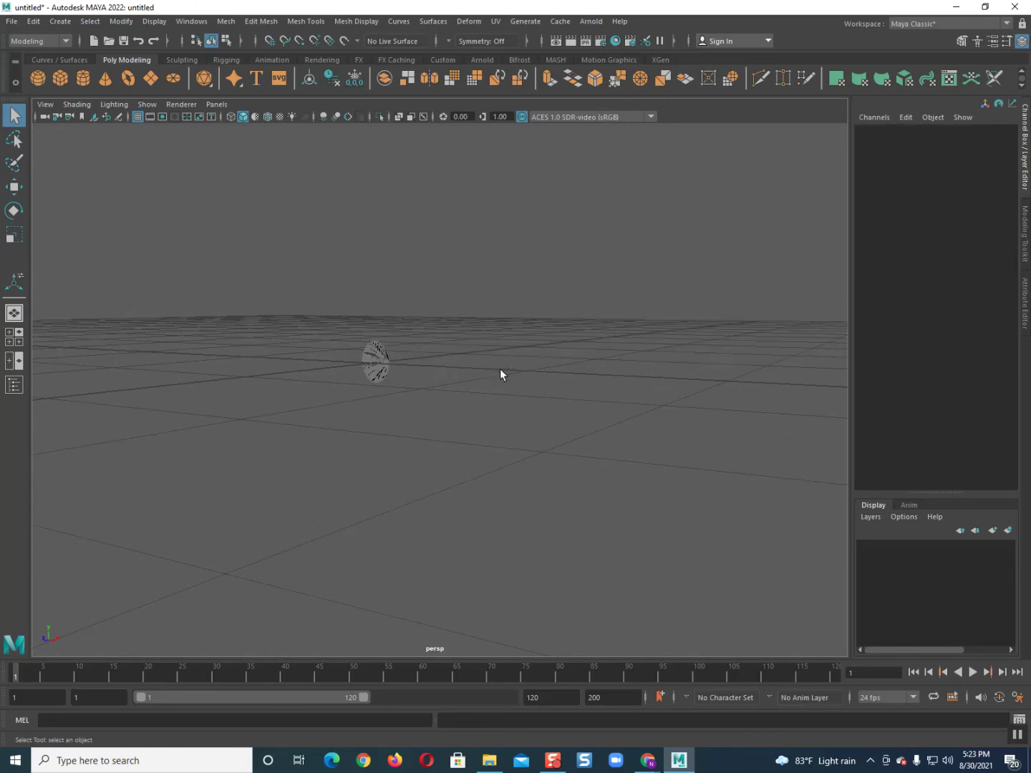
key("ctrl+z")
scroll(383, 390, "up", 5)
key("4")
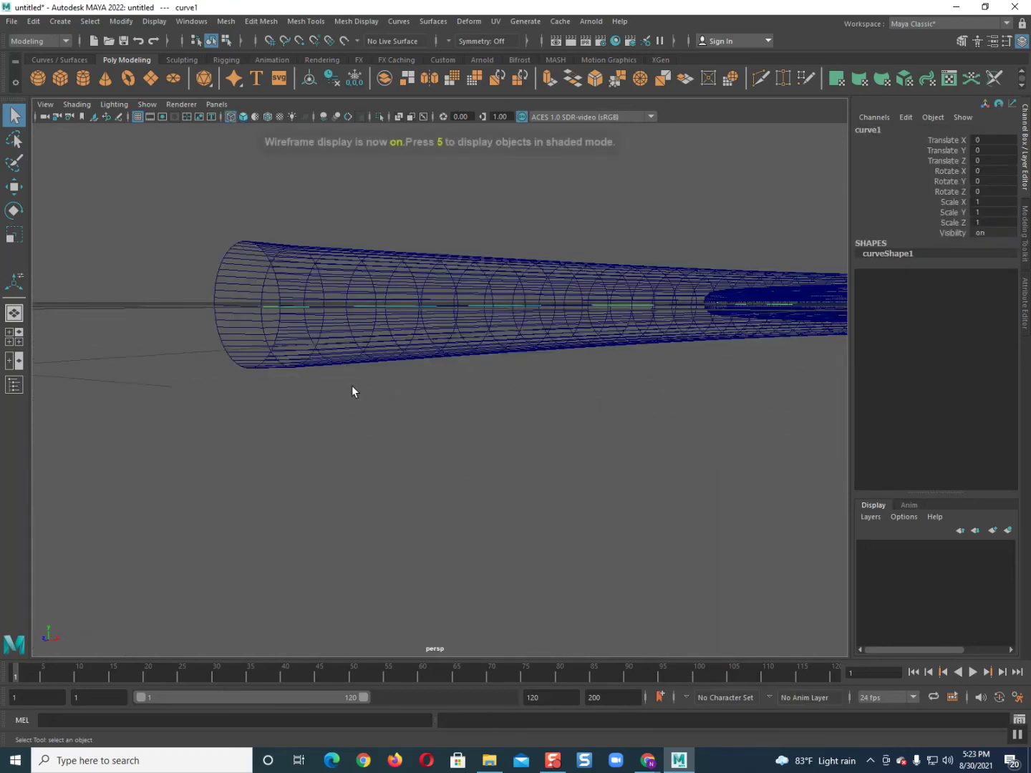
mouse_move(352, 348)
left_mouse_down("alt")
mouse_move(389, 366)
mouse_move(499, 481)
mouse_move(476, 451)
mouse_move(440, 433)
mouse_move(386, 447)
left_mouse_up("alt")
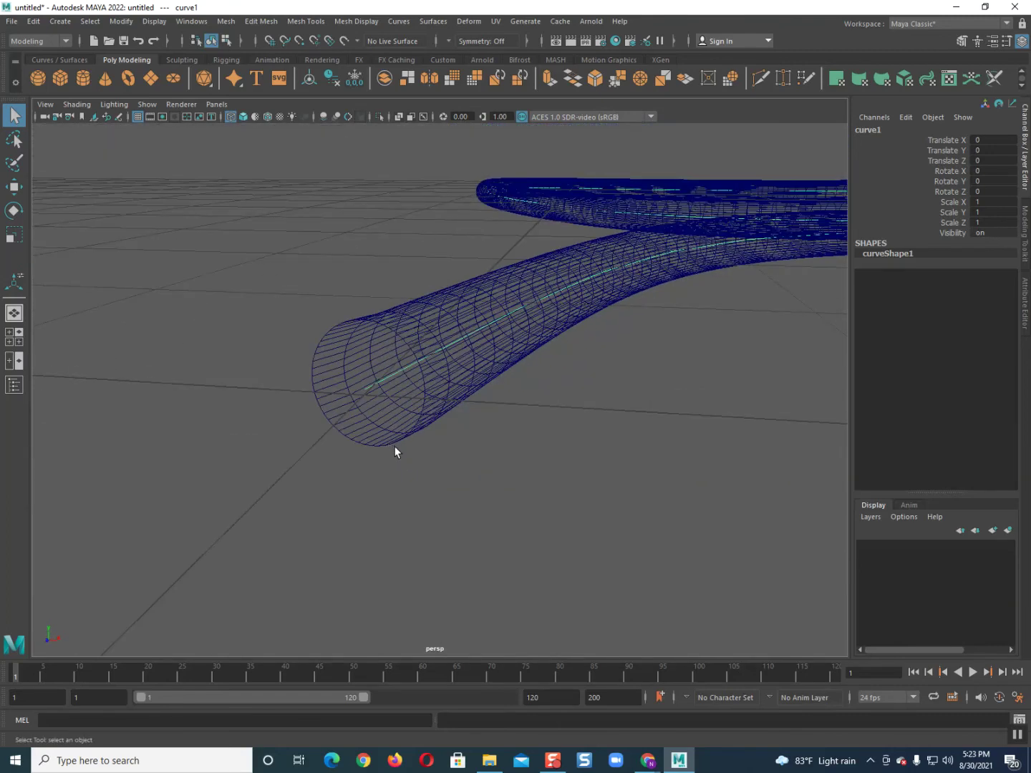
key("Delete")
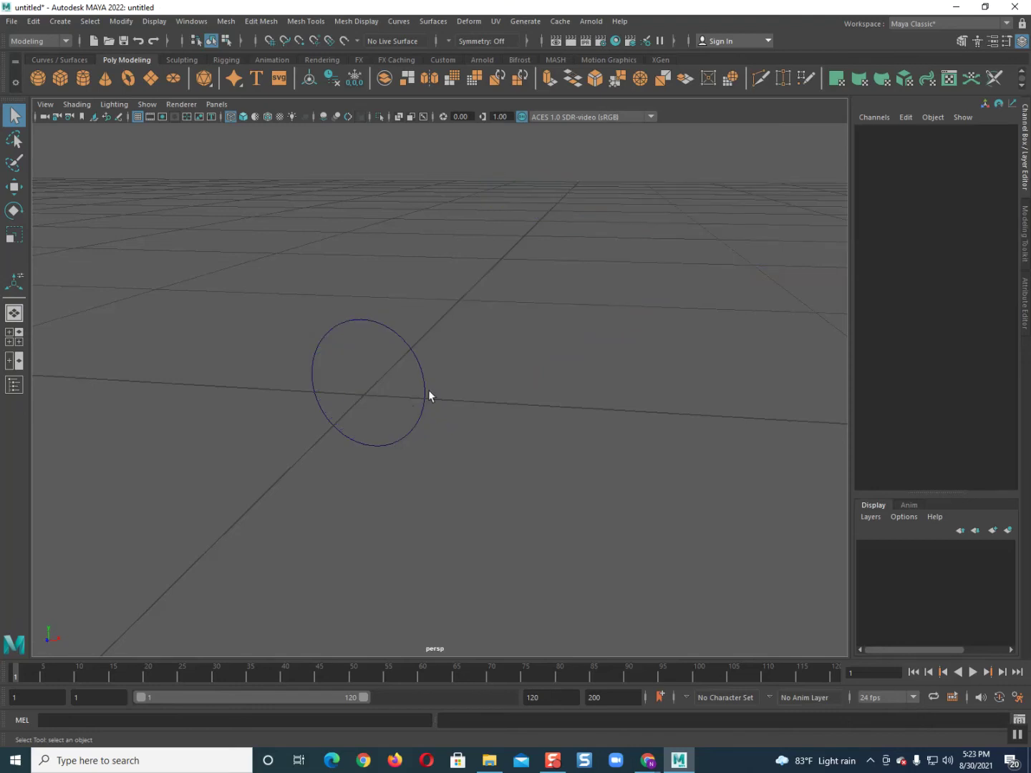
key("ctrl+z")
Clear the tube's construction history and freeze its transforms to zero.
left_click(426, 307)
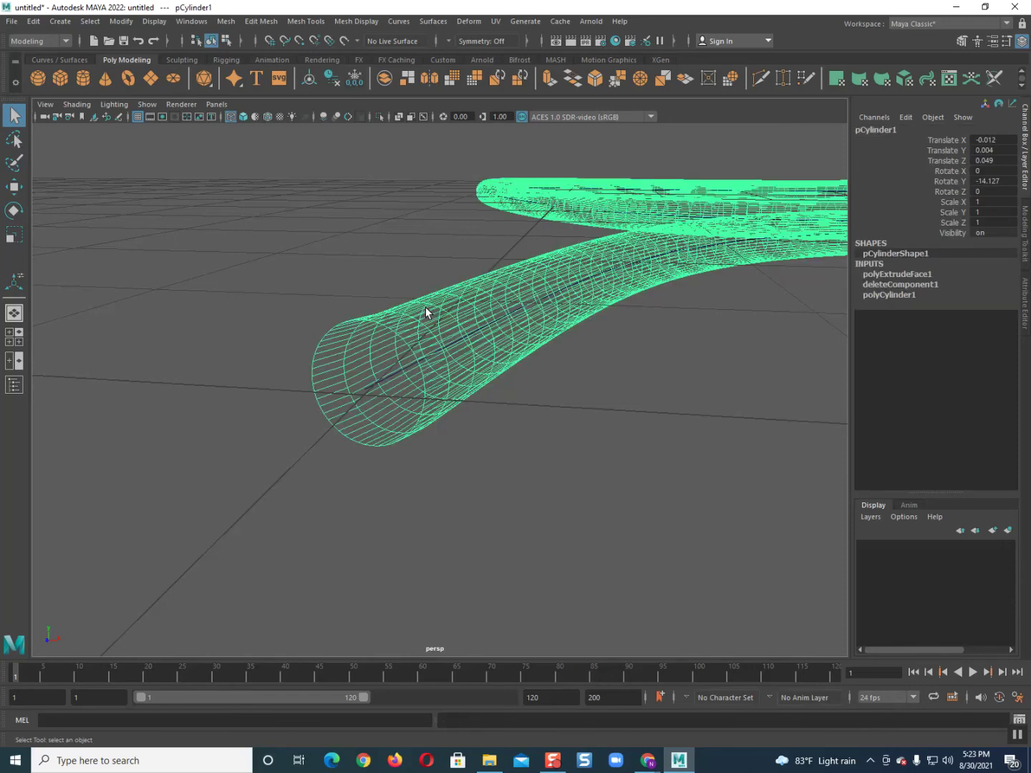
left_click(331, 78)
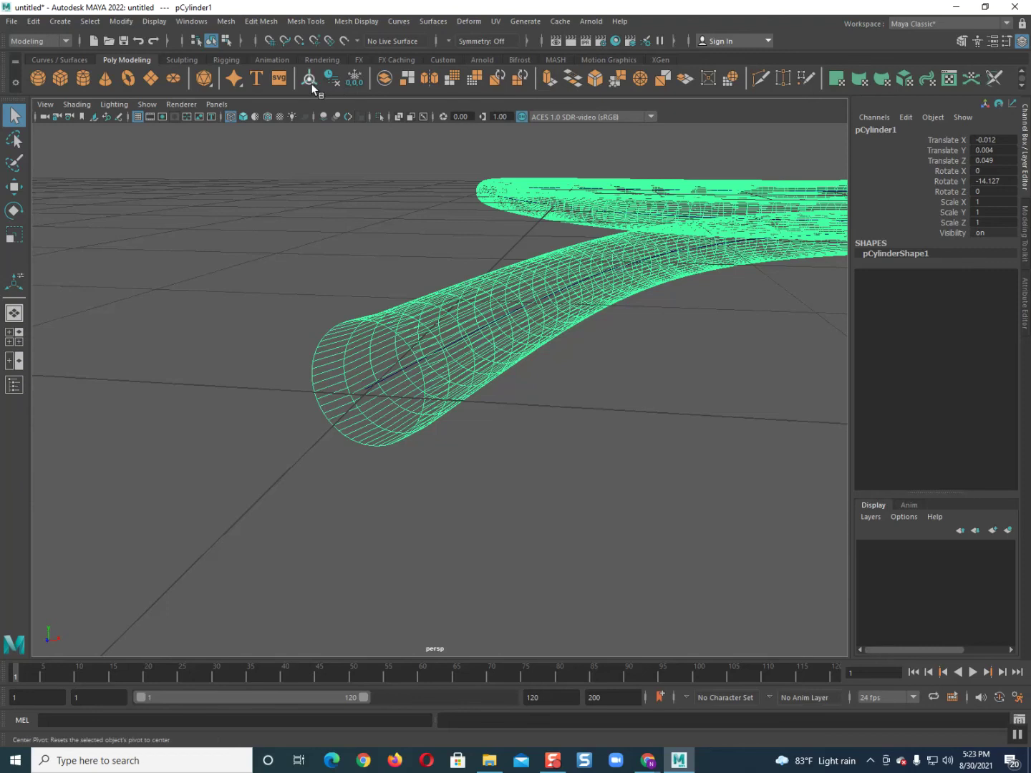
left_click(351, 81)
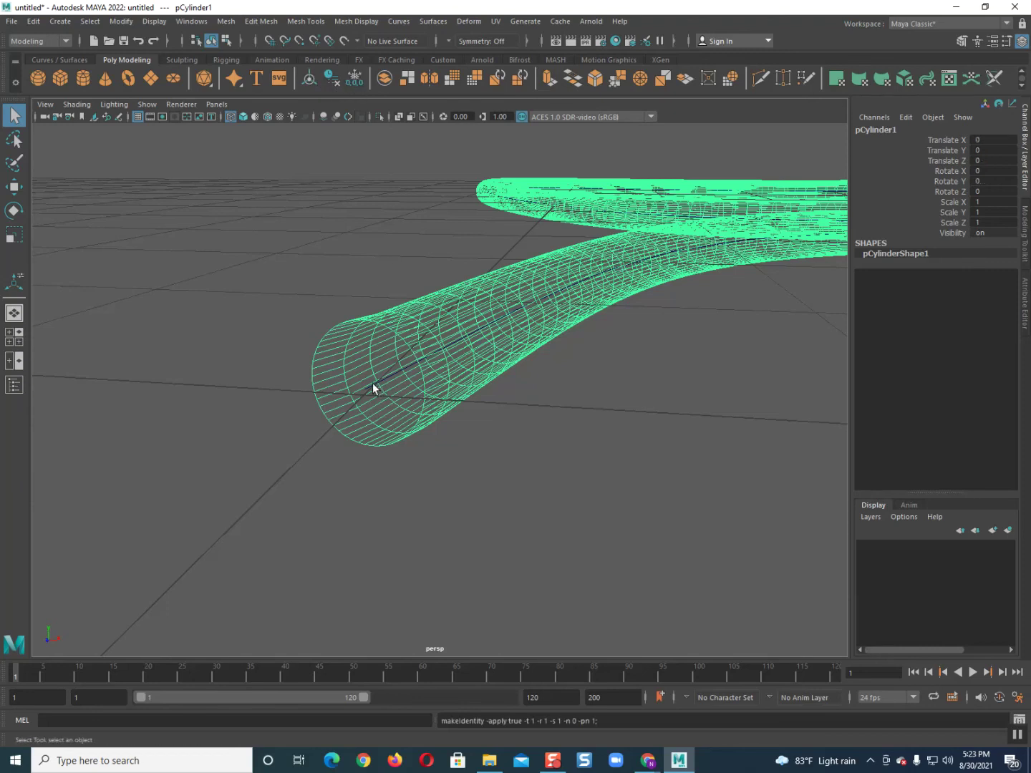
left_click(370, 381)
left_click(370, 379)
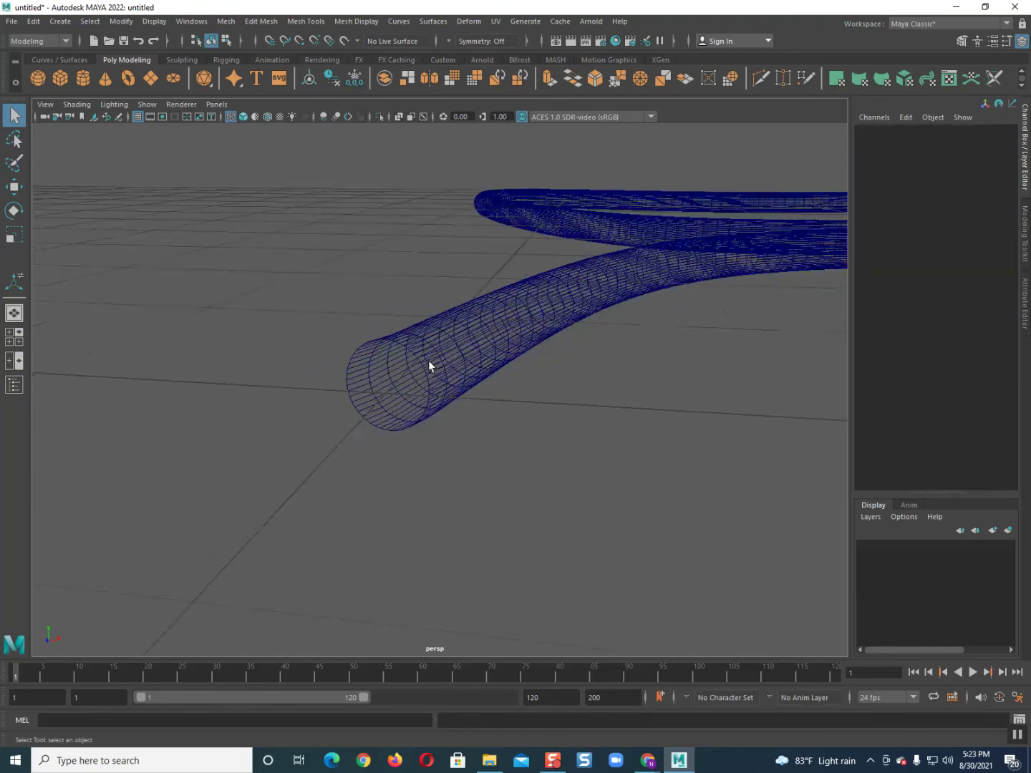
scroll(429, 360, "down", 5)
right_click(489, 347)
left_click(533, 315)
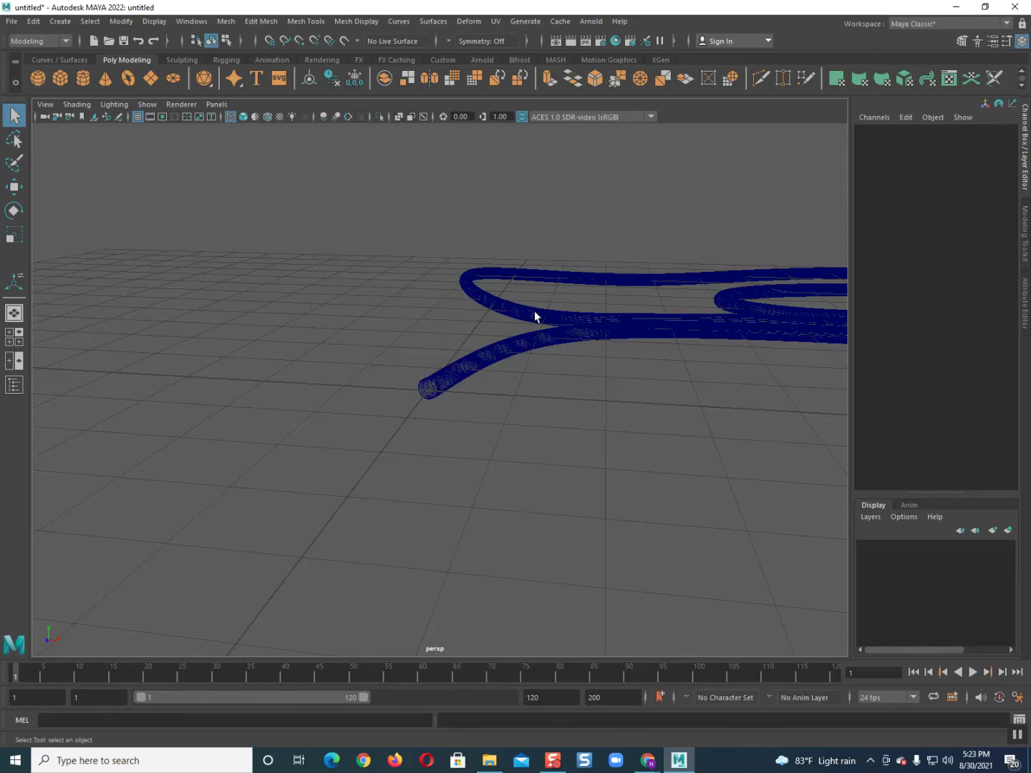
Return to shaded display and select and frame the small profile pCylinder6.
key("5")
scroll(599, 379, "up", 5)
scroll(598, 382, "down", 5)
scroll(361, 445, "up", 3)
mouse_move(361, 446)
middle_mouse_down("alt")
mouse_move(416, 445)
mouse_move(288, 340)
middle_mouse_up("alt")
scroll(368, 437, "down", 3)
scroll(466, 437, "down", 3)
scroll(354, 379, "up", 5)
middle_click_drag(364, 363, 460, 439, "alt")
scroll(413, 524, "up", 2)
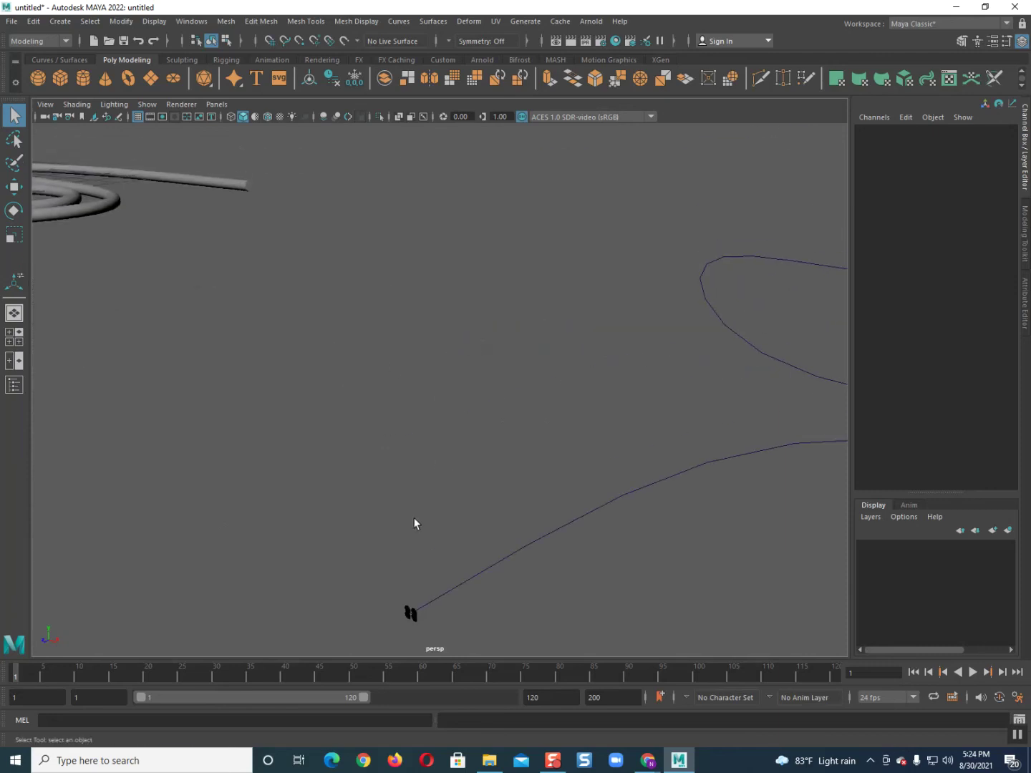
left_click(410, 615)
key("f")
scroll(402, 605, "down", 3)
mouse_move(413, 552)
left_mouse_down("alt")
mouse_move(345, 542)
mouse_move(325, 499)
mouse_move(335, 486)
mouse_move(358, 510)
mouse_move(418, 499)
left_mouse_up("alt")
Move two faces into a tight clover, then select all four faces plus curve2.
right_click_drag(451, 404, 451, 428)
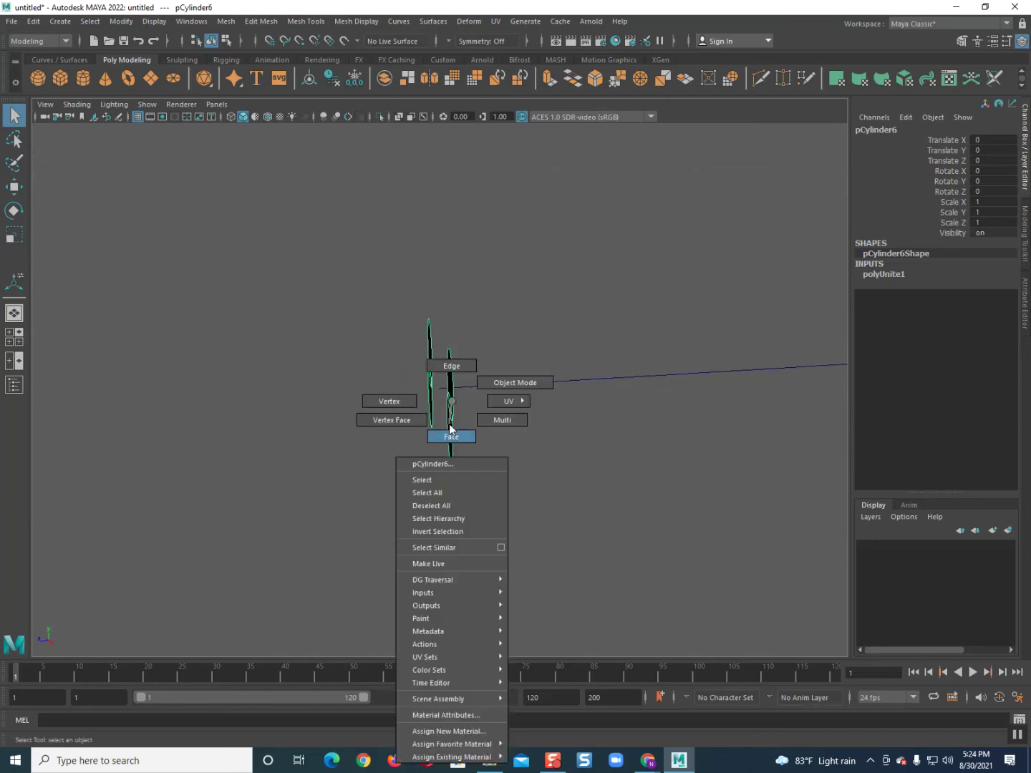
left_click(446, 393)
mouse_move(491, 458)
left_mouse_down()
mouse_move(463, 403)
mouse_move(413, 410)
mouse_move(459, 432)
left_mouse_up()
key("w")
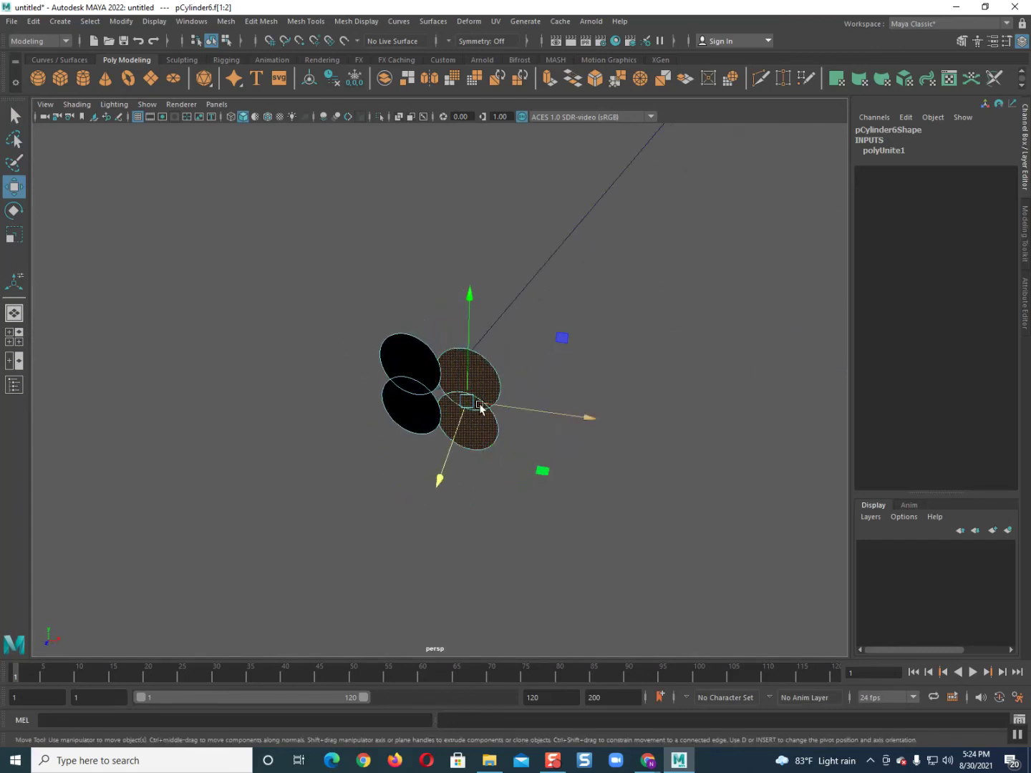
mouse_move(459, 431)
left_mouse_down("alt")
mouse_move(390, 444)
mouse_move(429, 426)
mouse_move(353, 399)
left_mouse_up("alt")
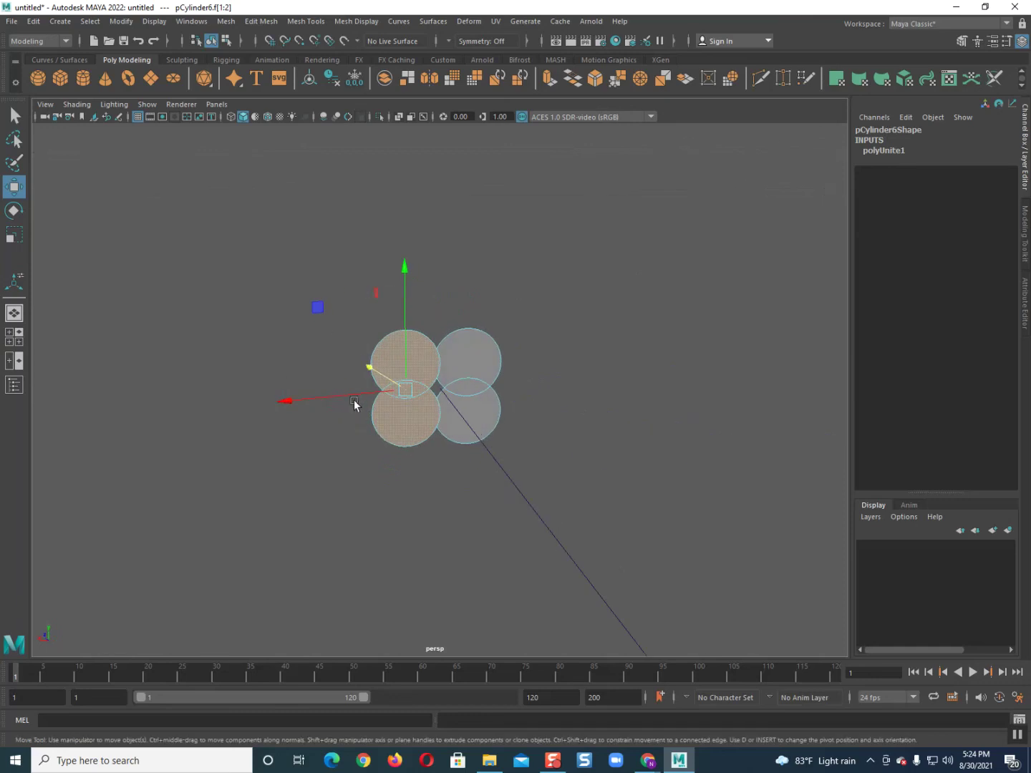
left_click_drag(280, 256, 484, 414)
mouse_move(544, 471)
left_mouse_down("alt")
mouse_move(511, 464)
mouse_move(445, 380)
left_mouse_up("alt")
left_click(525, 372)
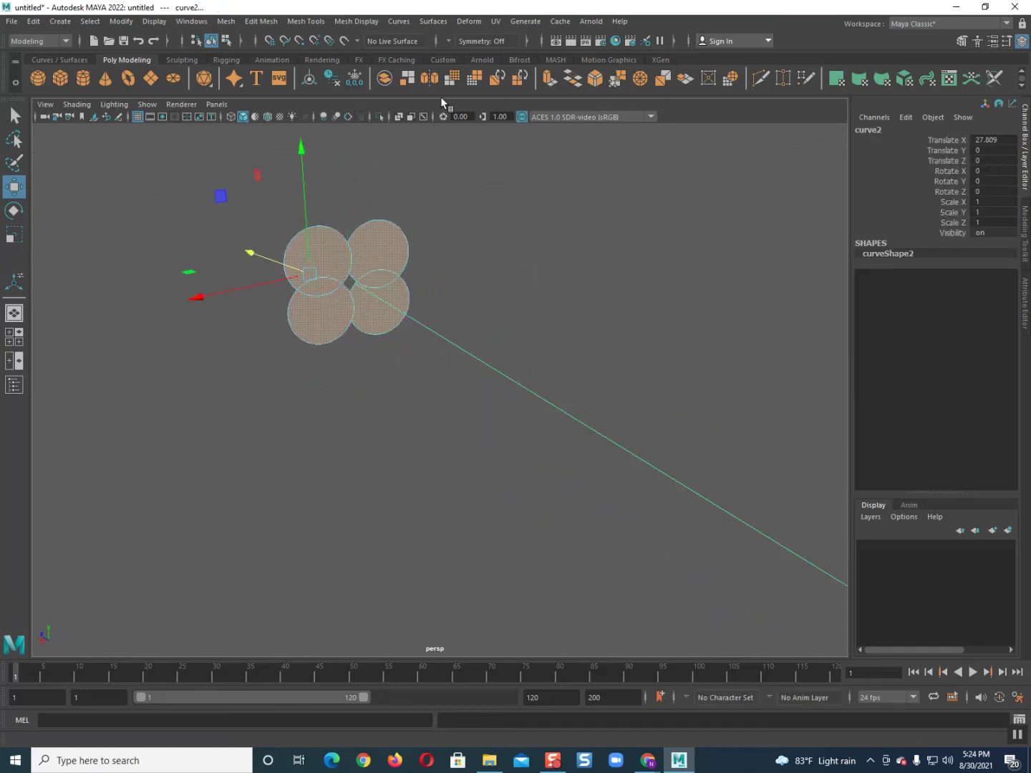
Extrude the clover faces along curve2 with Ctrl+E and set Divisions to 600.
key("ctrl+e")
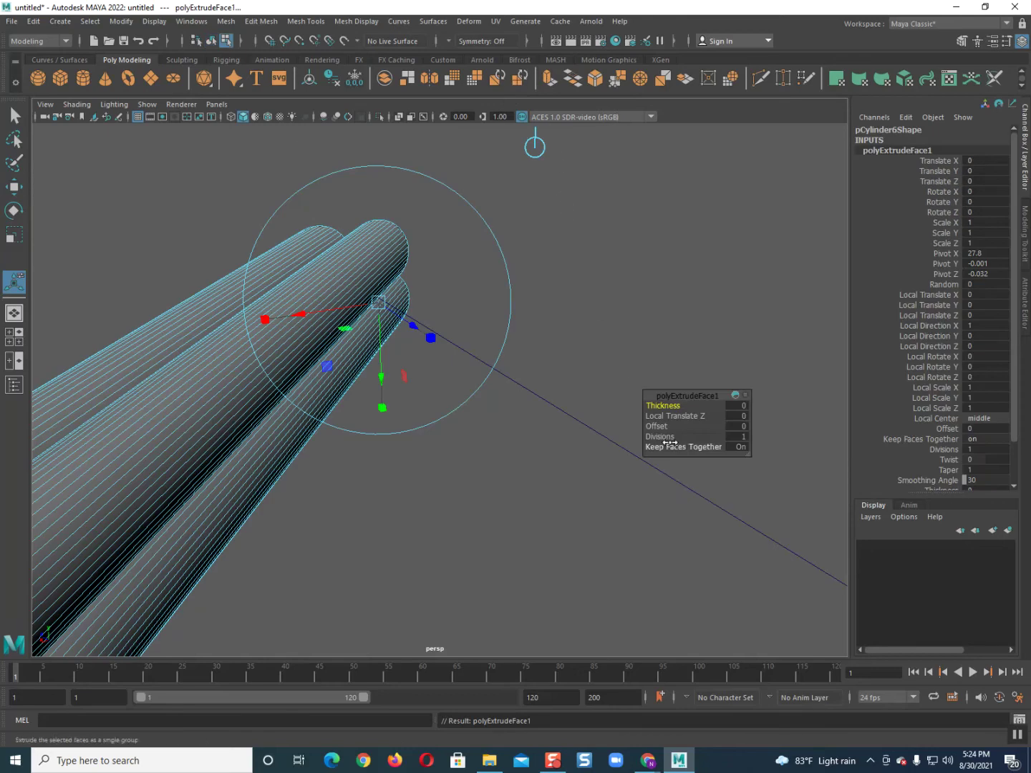
left_click(738, 436)
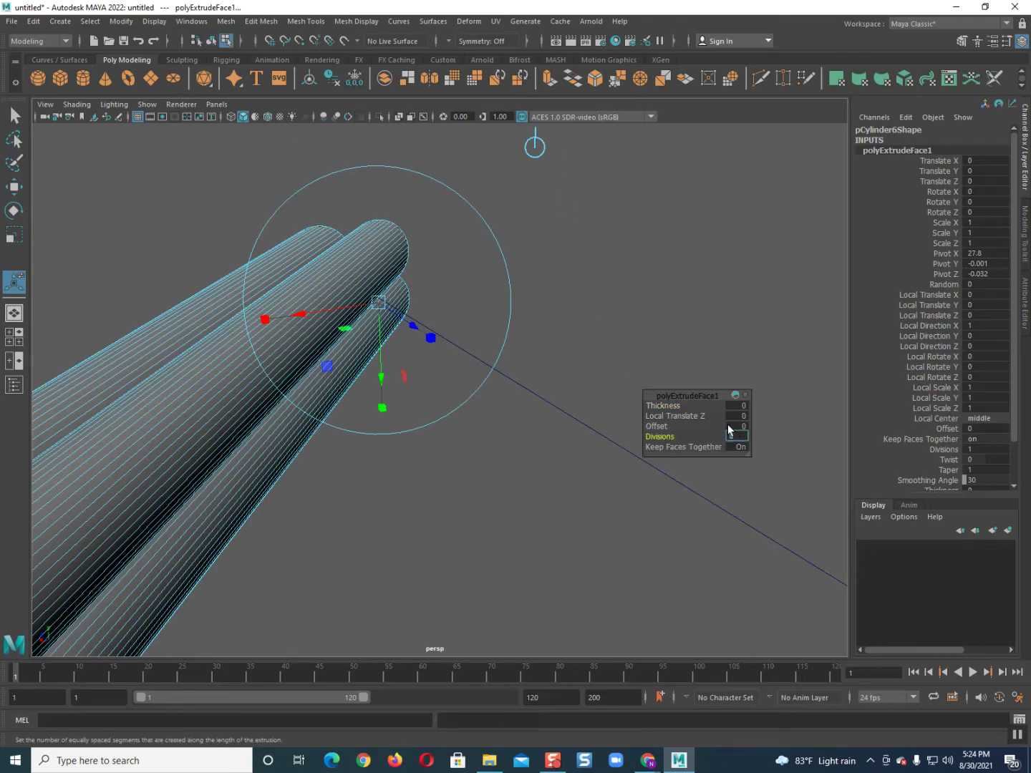
type("40")
key("Return")
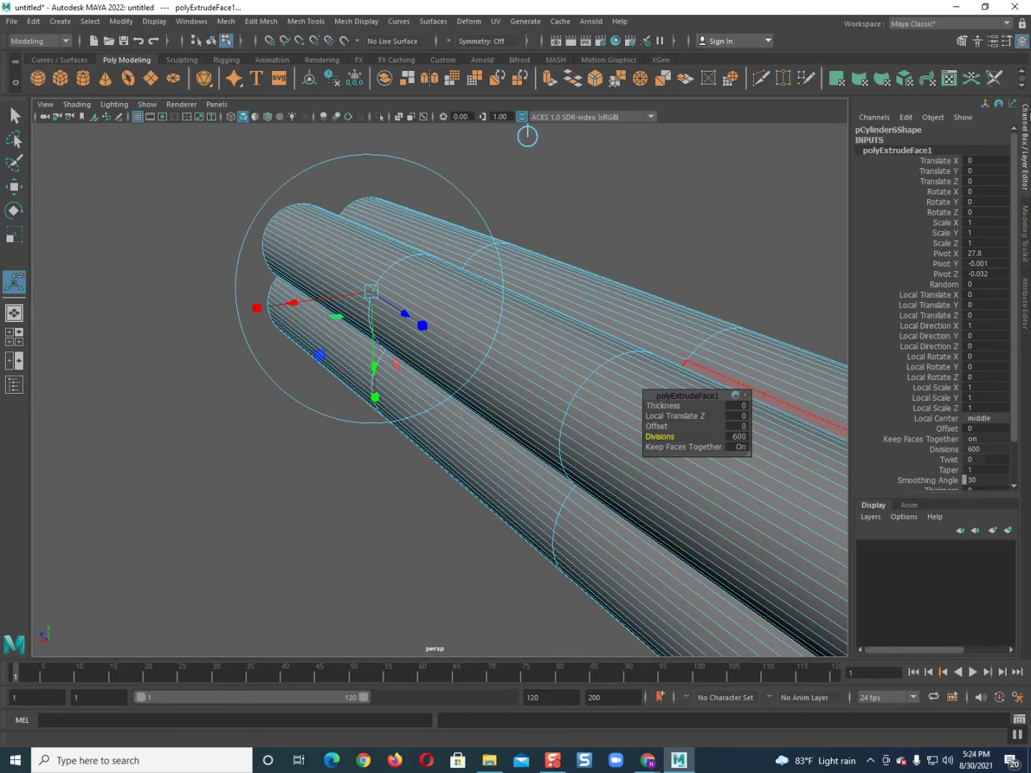
left_click(952, 461)
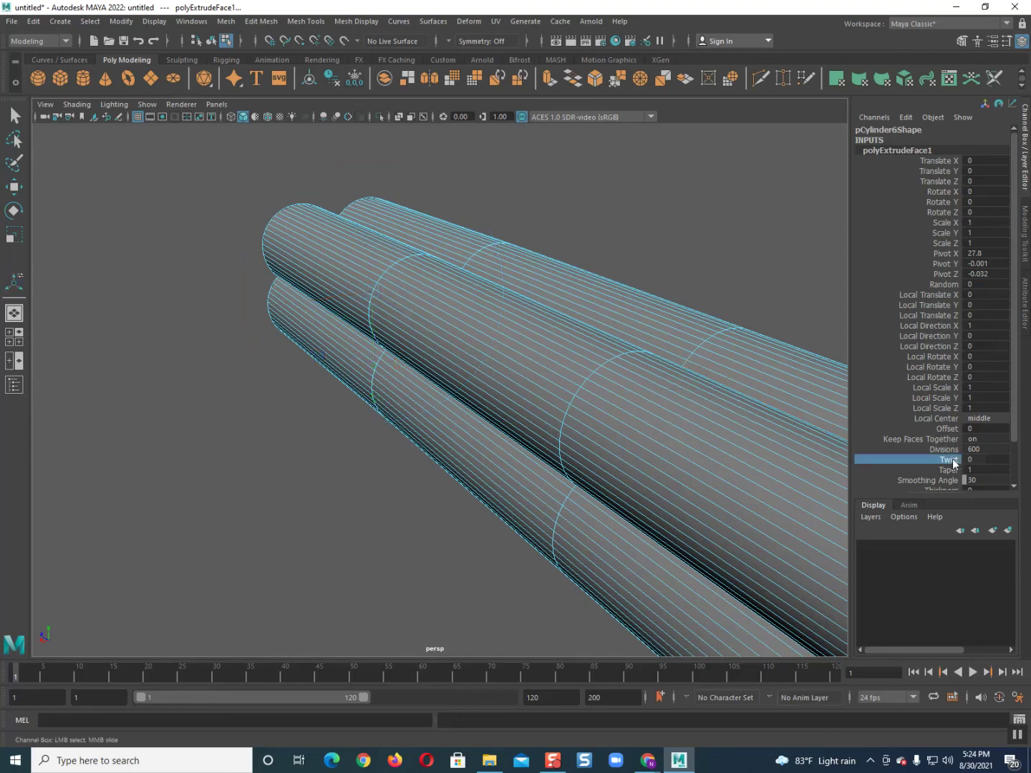
double_click(974, 456)
type("4000")
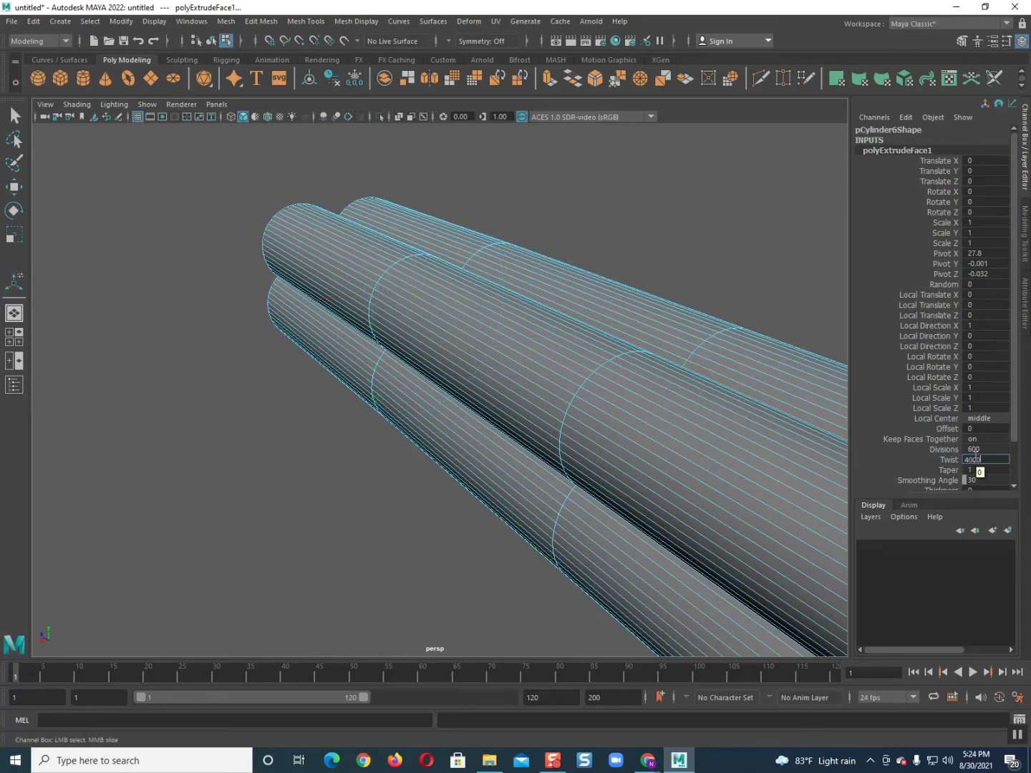
Try several extrusion Twist values, including 4000 and 30000.
key("Return")
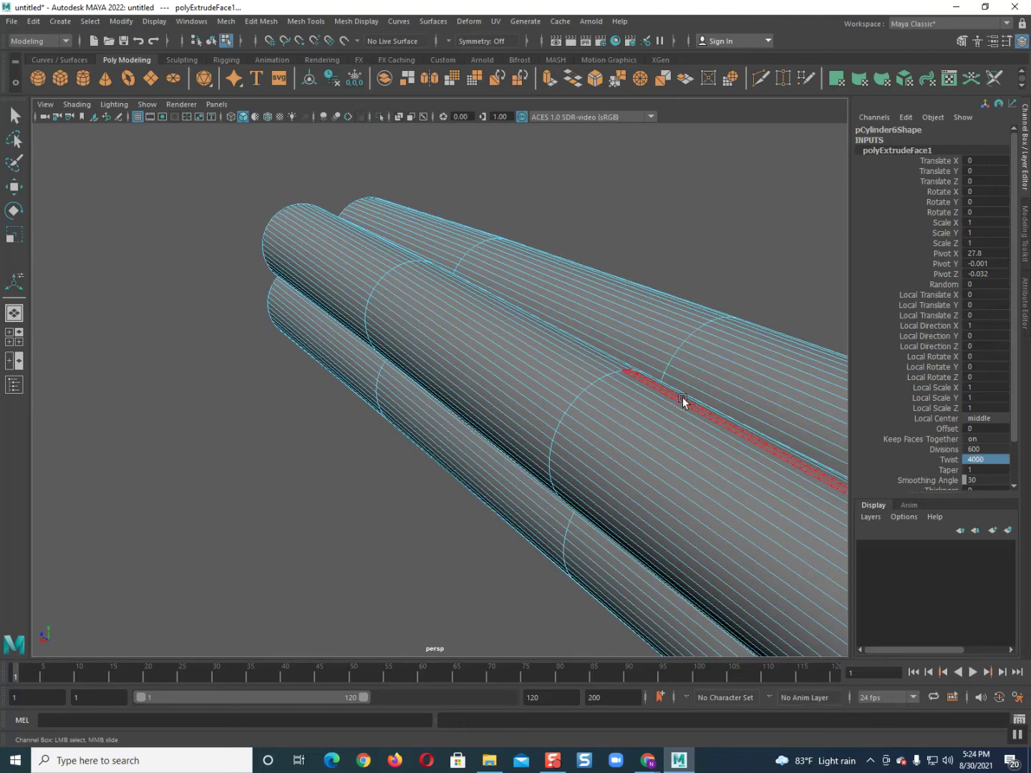
scroll(625, 358, "down", 5)
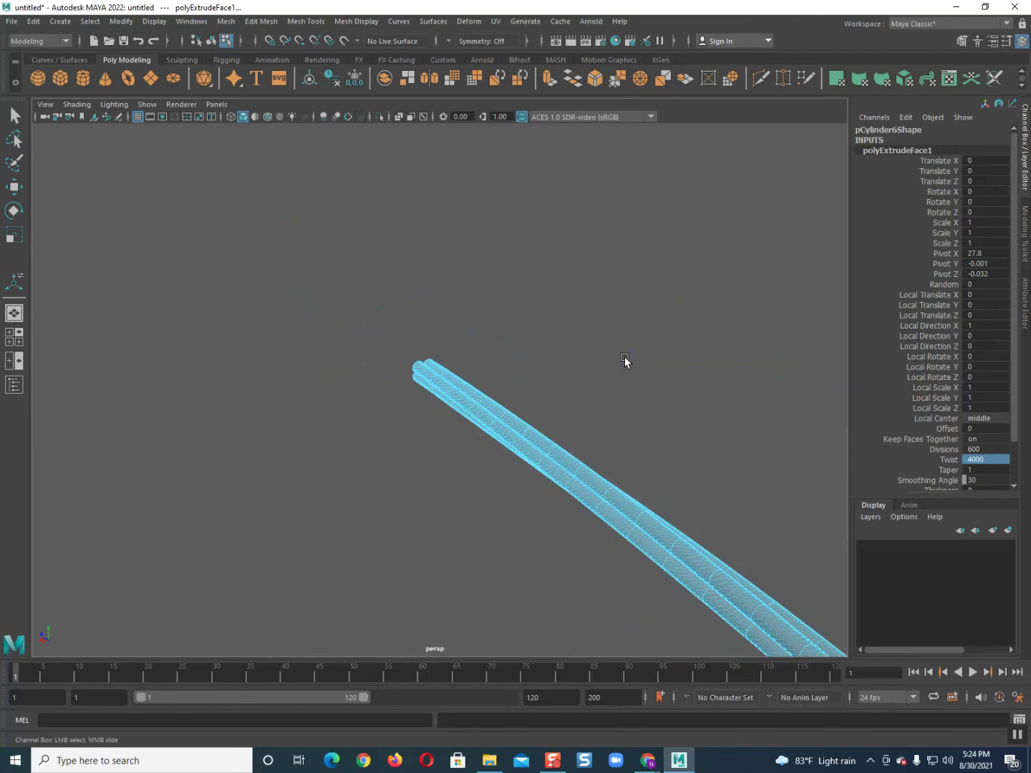
double_click(975, 460)
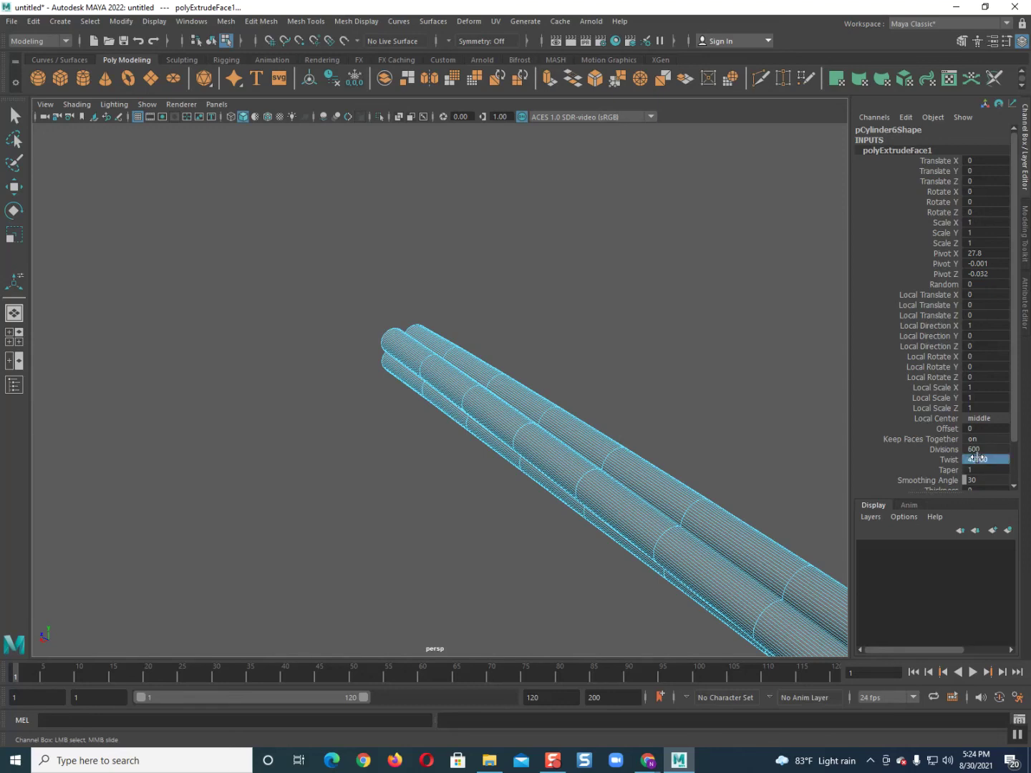
key("Return")
double_click(976, 459)
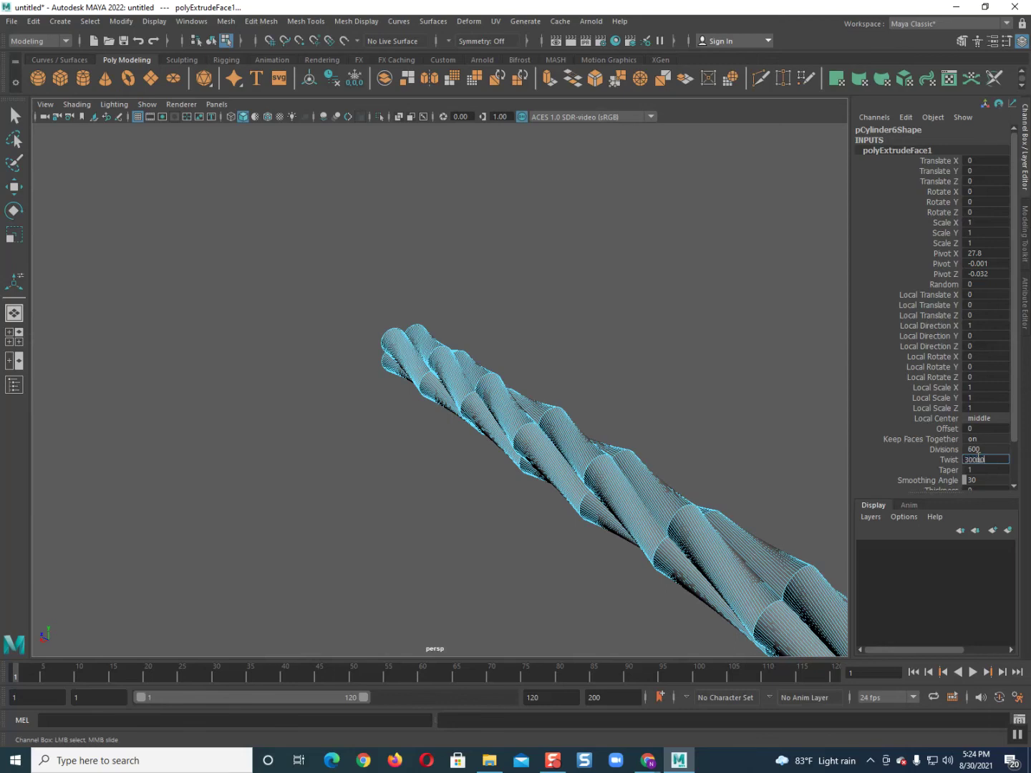
key("Return")
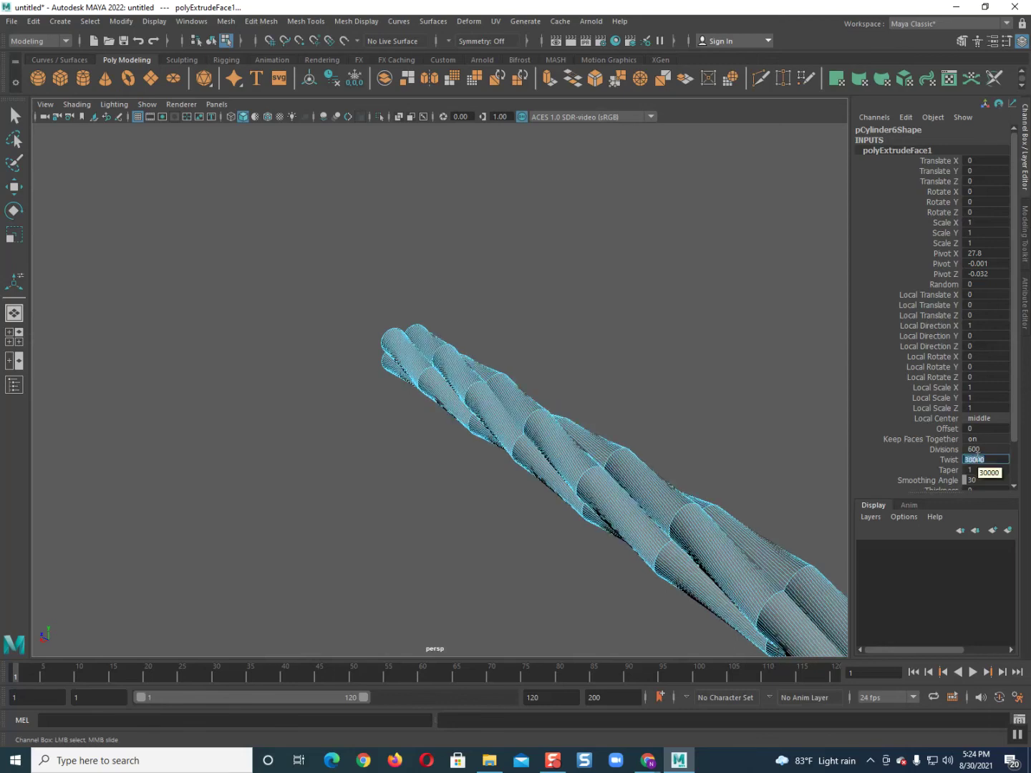
type("900")
key("Return")
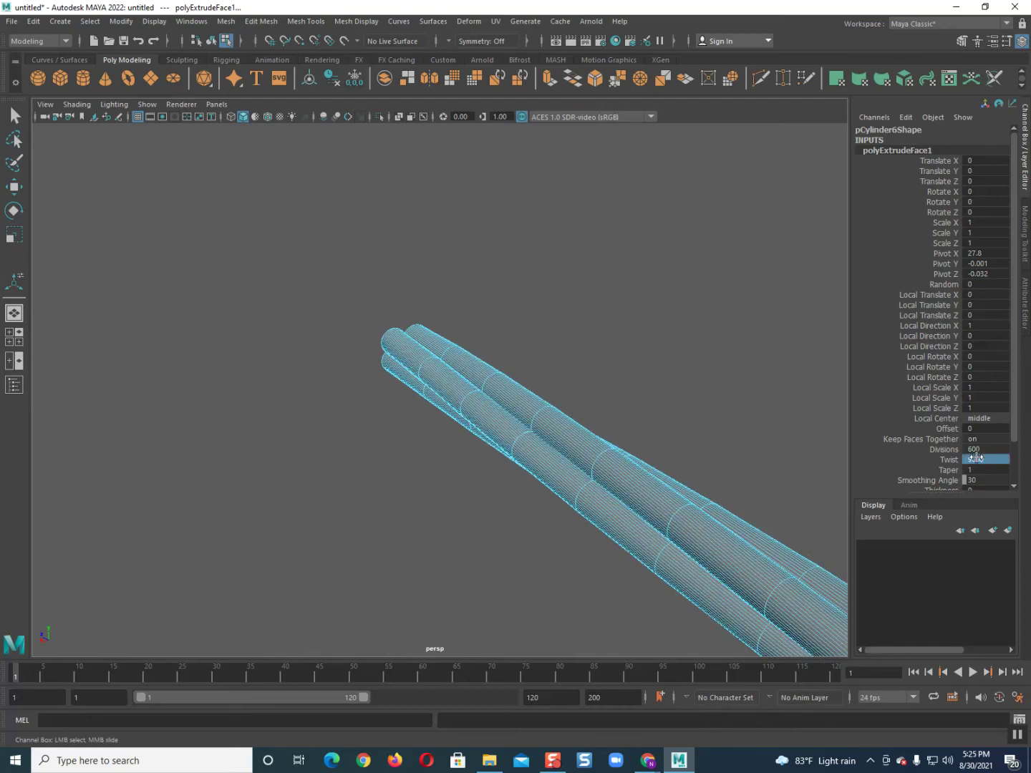
Orbit around the strands, settle the Twist at 10000, and deselect them.
right_click_drag(770, 468, 694, 513, "alt")
mouse_move(691, 514)
left_mouse_down("alt")
mouse_move(537, 430)
mouse_move(492, 431)
mouse_move(564, 357)
left_mouse_up("alt")
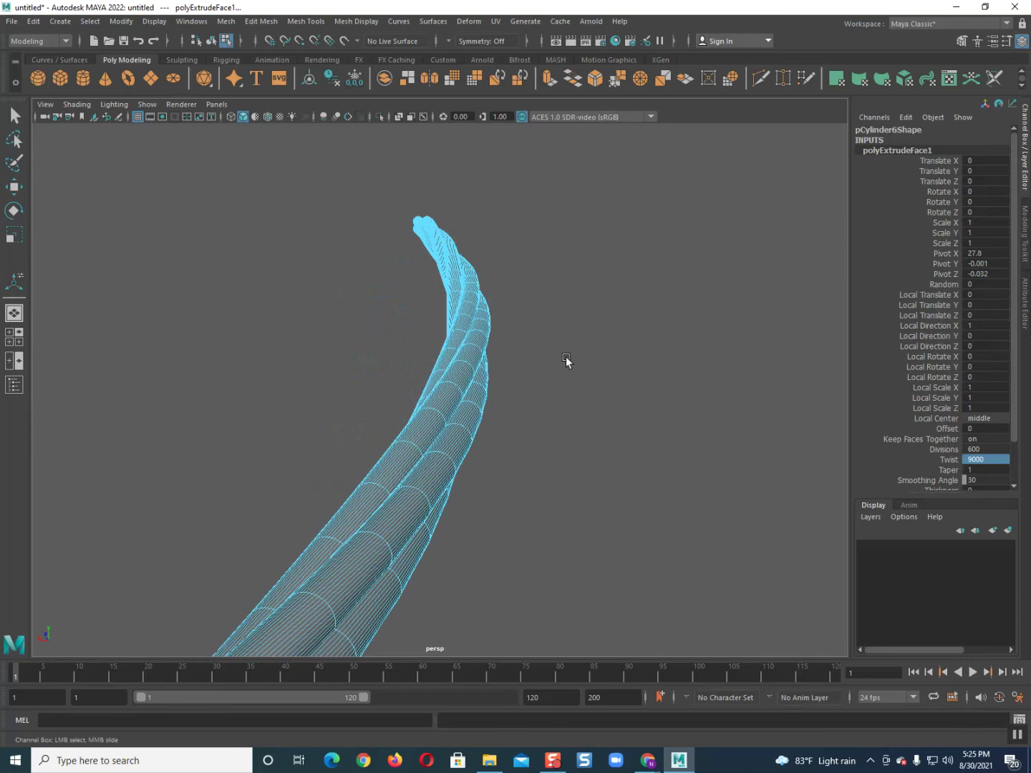
scroll(566, 356, "up", 3)
scroll(565, 358, "down", 1)
type("10000")
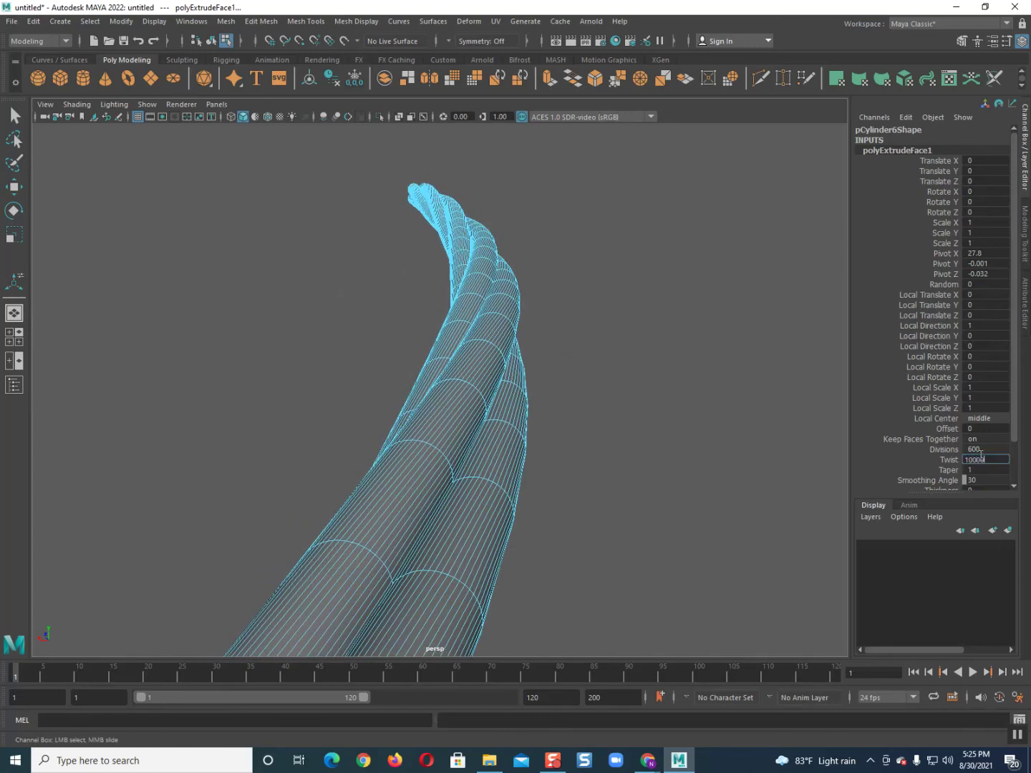
key("Return")
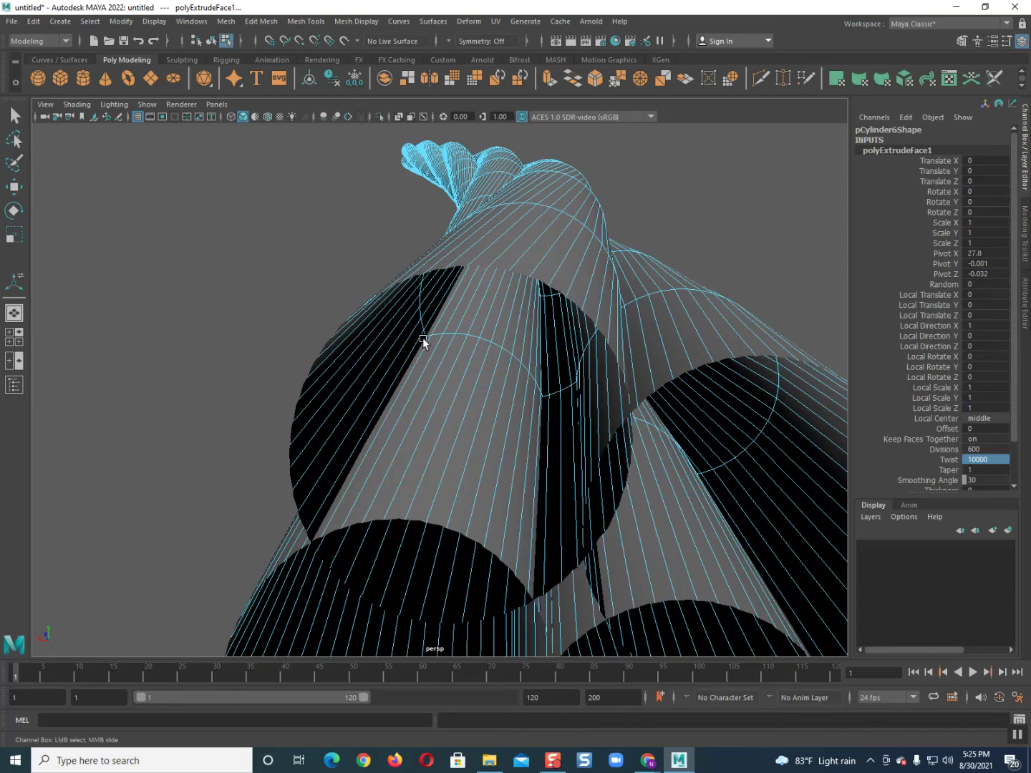
right_click_drag(472, 324, 685, 218)
left_click(686, 218)
Select the twisted rope strand and delete its construction history.
scroll(426, 268, "down", 5)
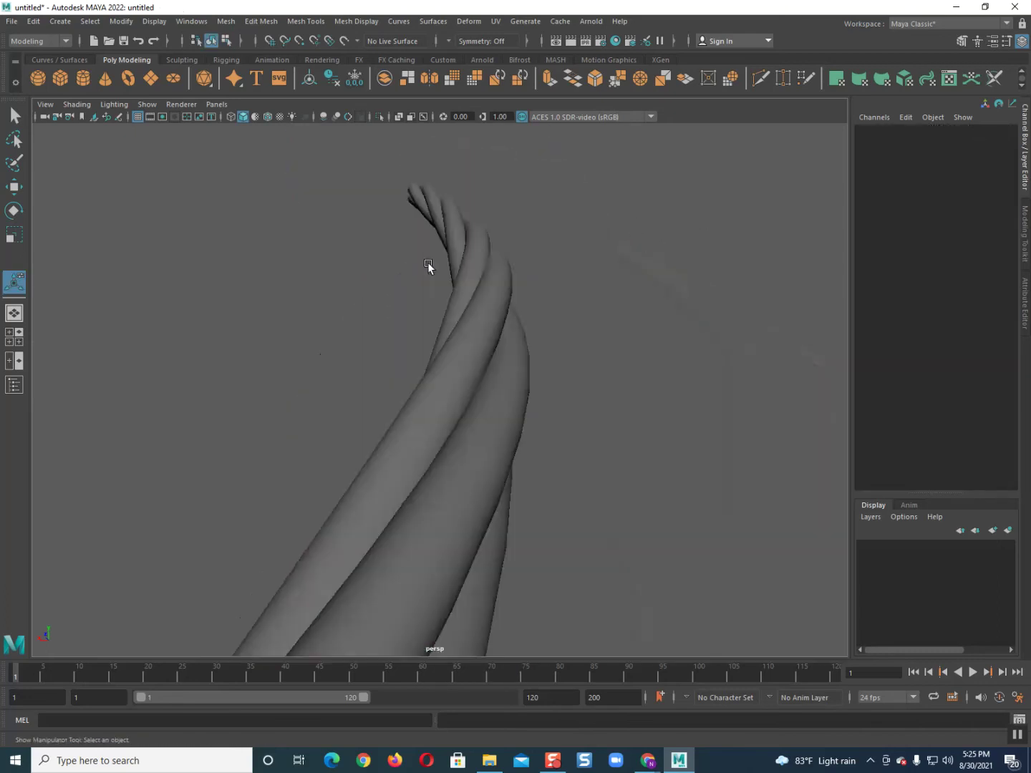
scroll(440, 277, "down", 3)
scroll(365, 360, "down", 3)
left_click(454, 427)
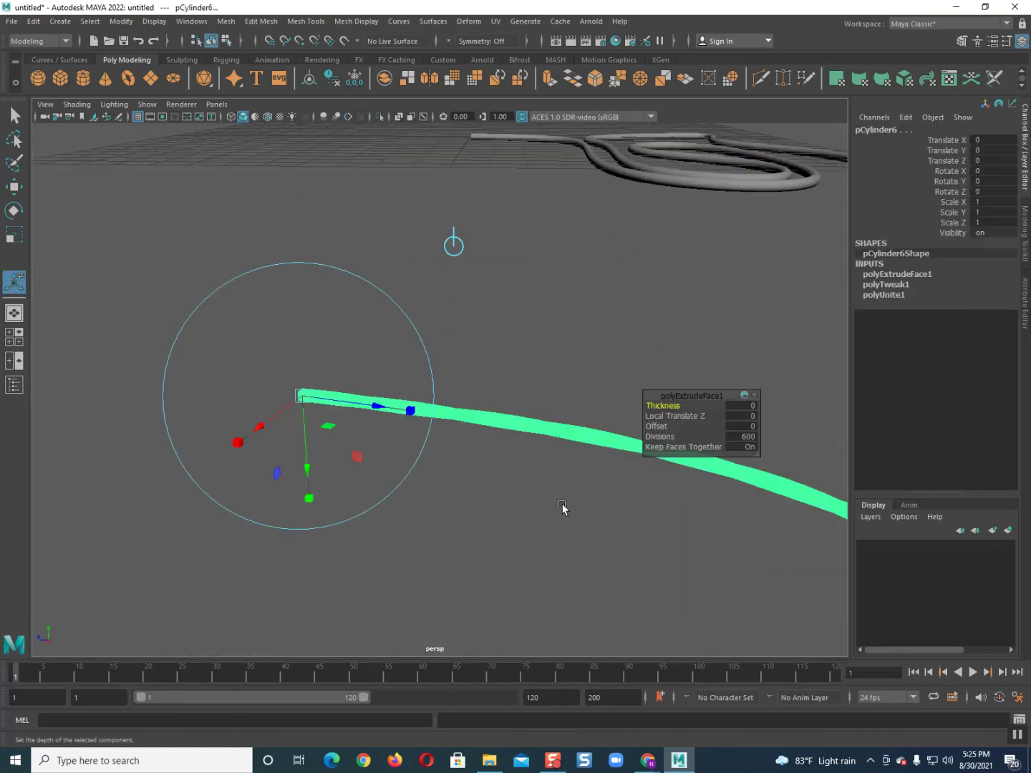
left_click(333, 79)
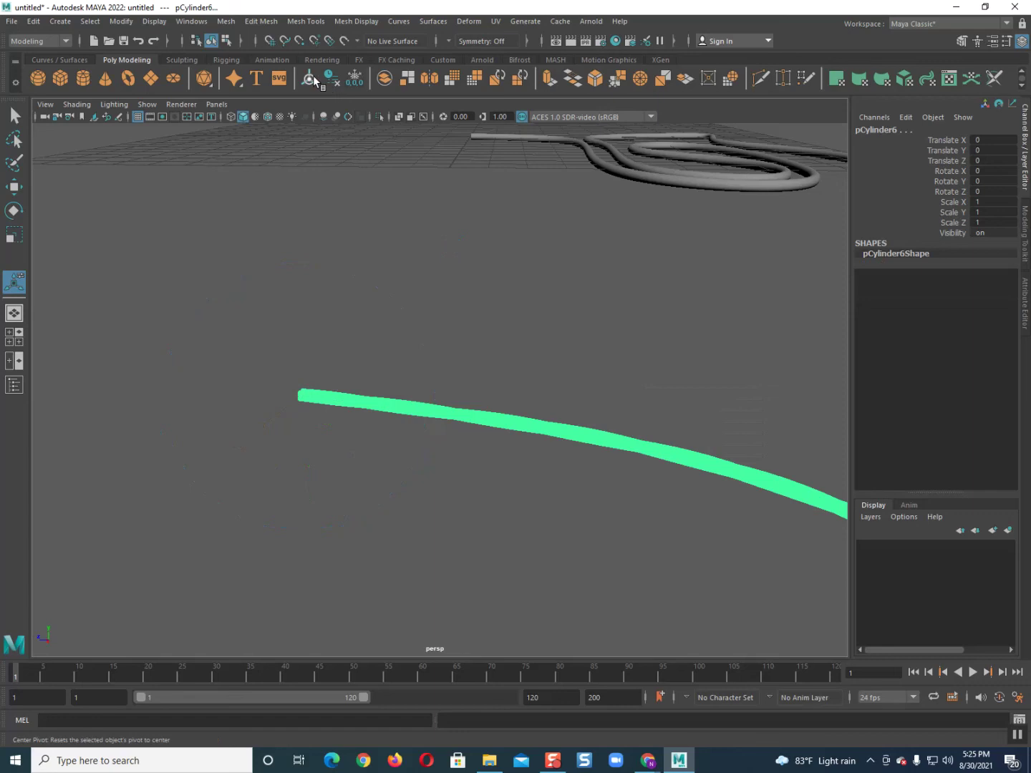
mouse_move(341, 216)
left_mouse_down("alt")
mouse_move(416, 320)
mouse_move(443, 301)
mouse_move(518, 308)
mouse_move(481, 315)
mouse_move(603, 373)
left_mouse_up("alt")
Inspect the rope in wireframe, then return to shaded display and marquee-select the rope.
key("4")
left_click(357, 416)
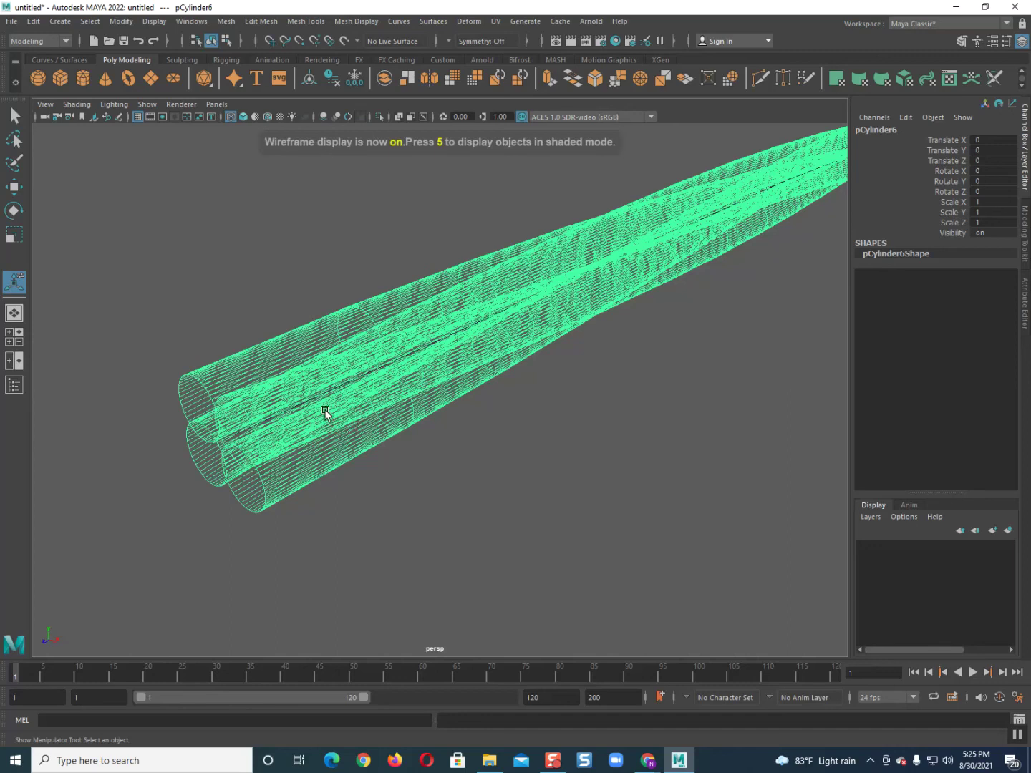
left_click(305, 395)
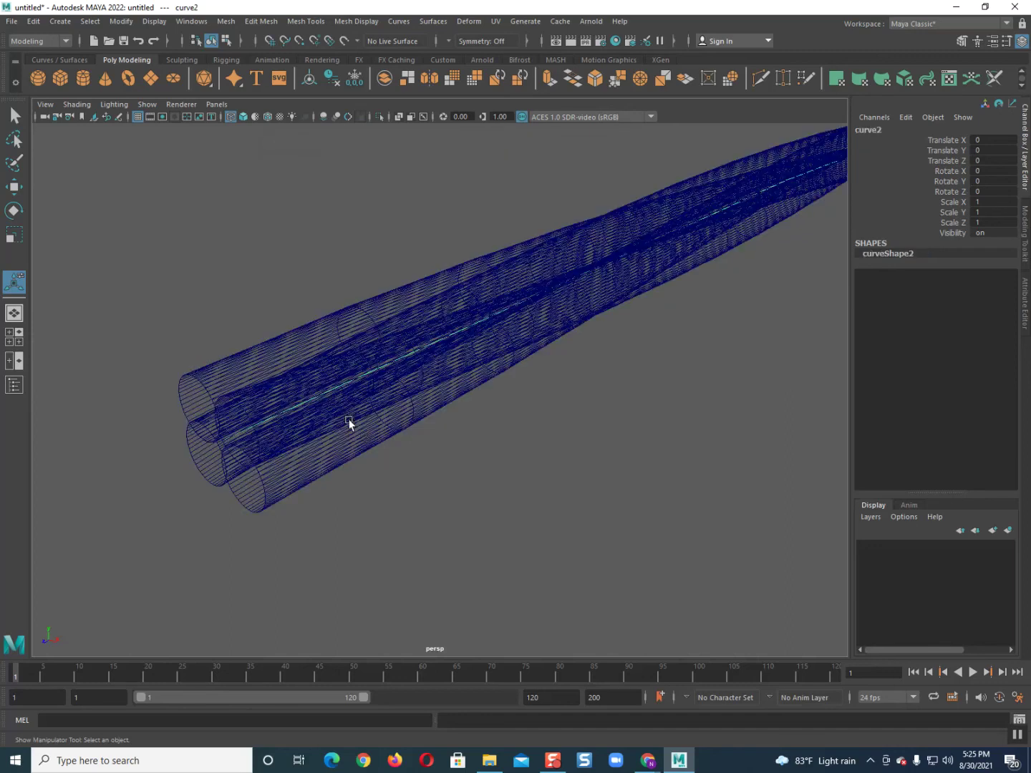
scroll(401, 412, "up", 3)
scroll(361, 396, "down", 8)
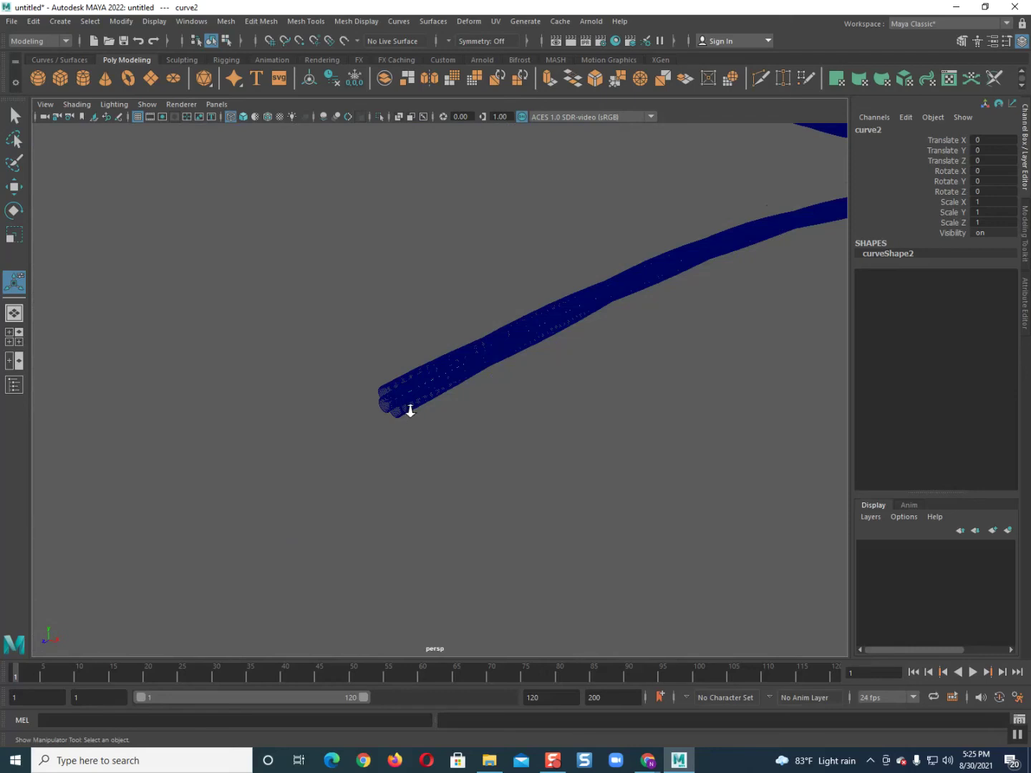
scroll(410, 408, "up", 3)
scroll(410, 408, "up", 3)
scroll(407, 405, "down", 6)
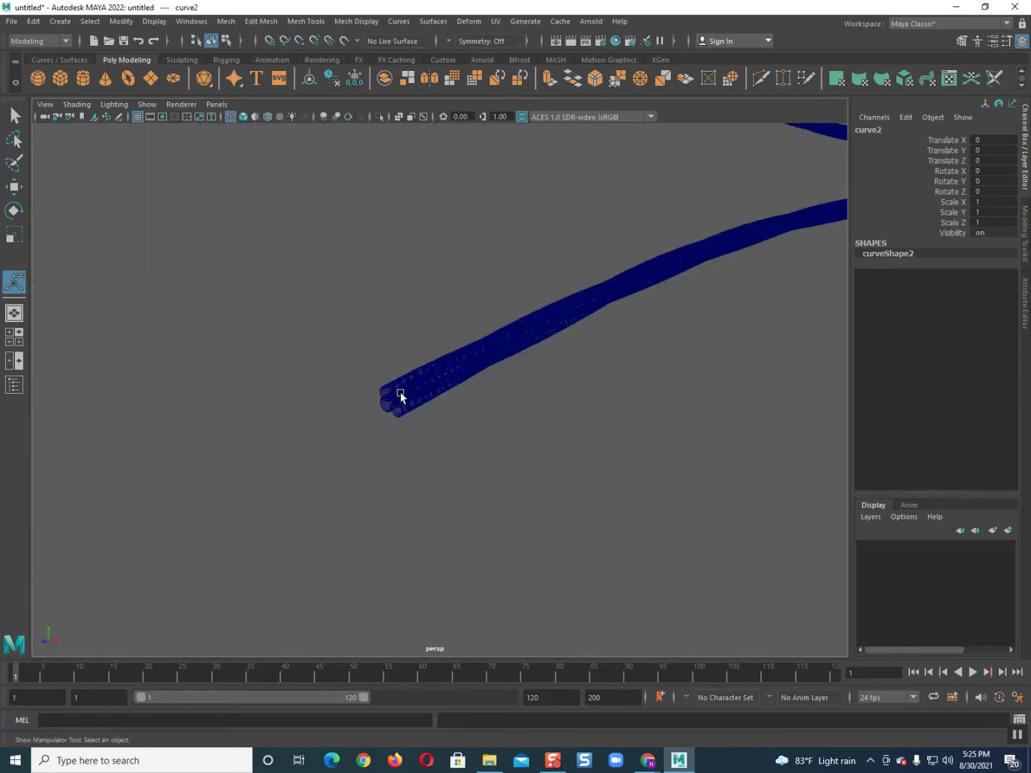
left_click(401, 397)
key("5")
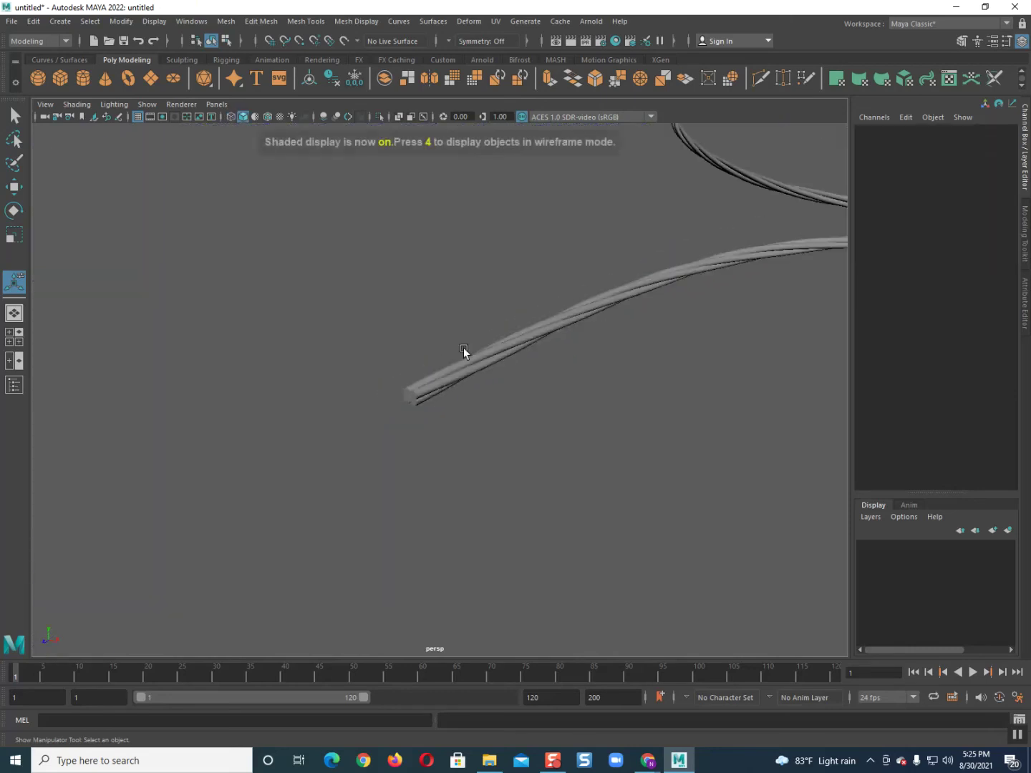
scroll(458, 350, "down", 2)
scroll(436, 378, "down", 3)
scroll(435, 375, "down", 3)
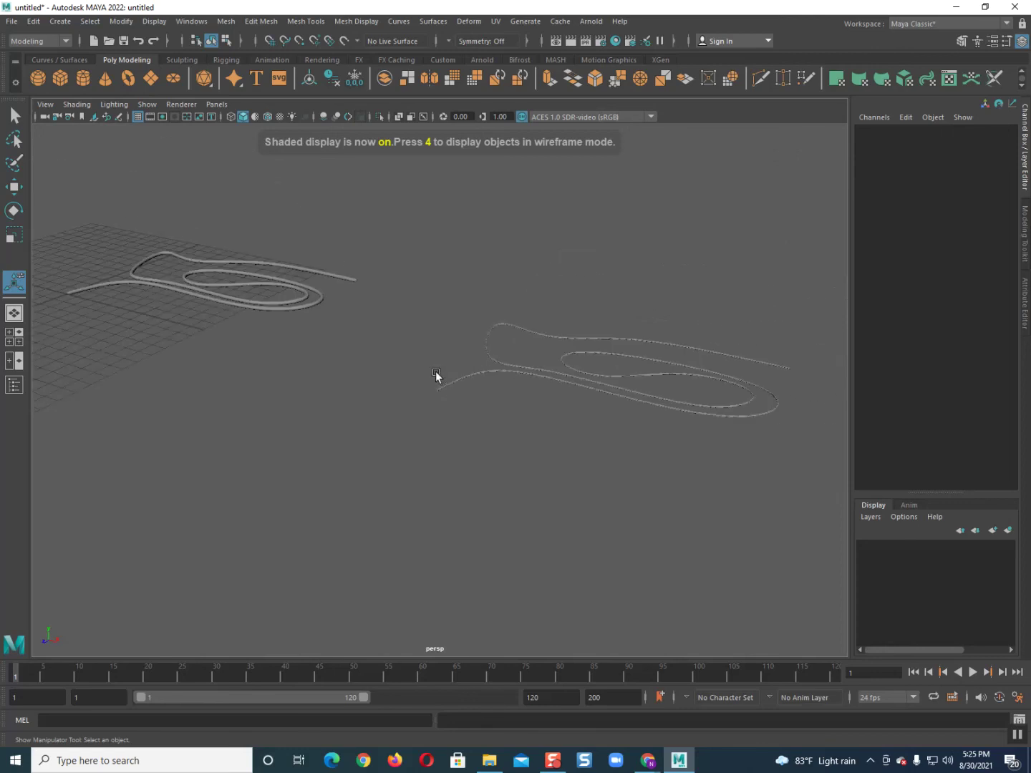
left_click_drag(435, 372, 542, 432)
Move the rope strand pCylinder6 beside the original tube, to Translate X -24.32, Z 7.97.
key("w")
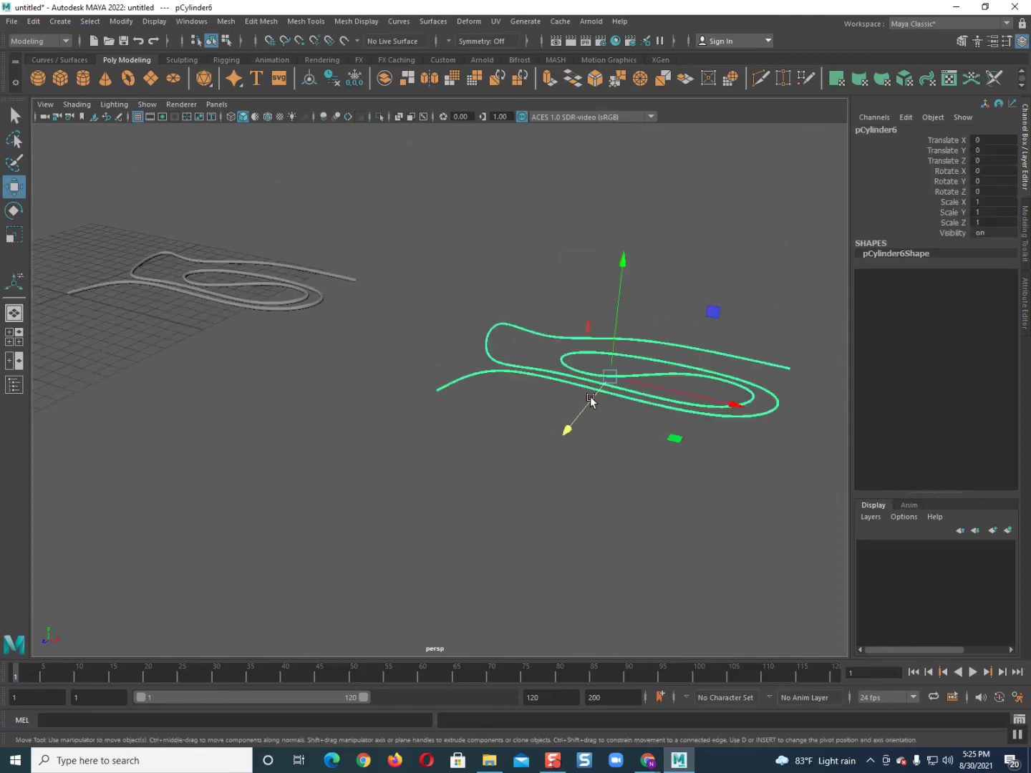
mouse_move(657, 424)
left_mouse_down()
mouse_move(546, 400)
mouse_move(254, 408)
left_mouse_up()
scroll(323, 406, "up", 3)
scroll(323, 406, "down", 3)
scroll(433, 460, "up", 2)
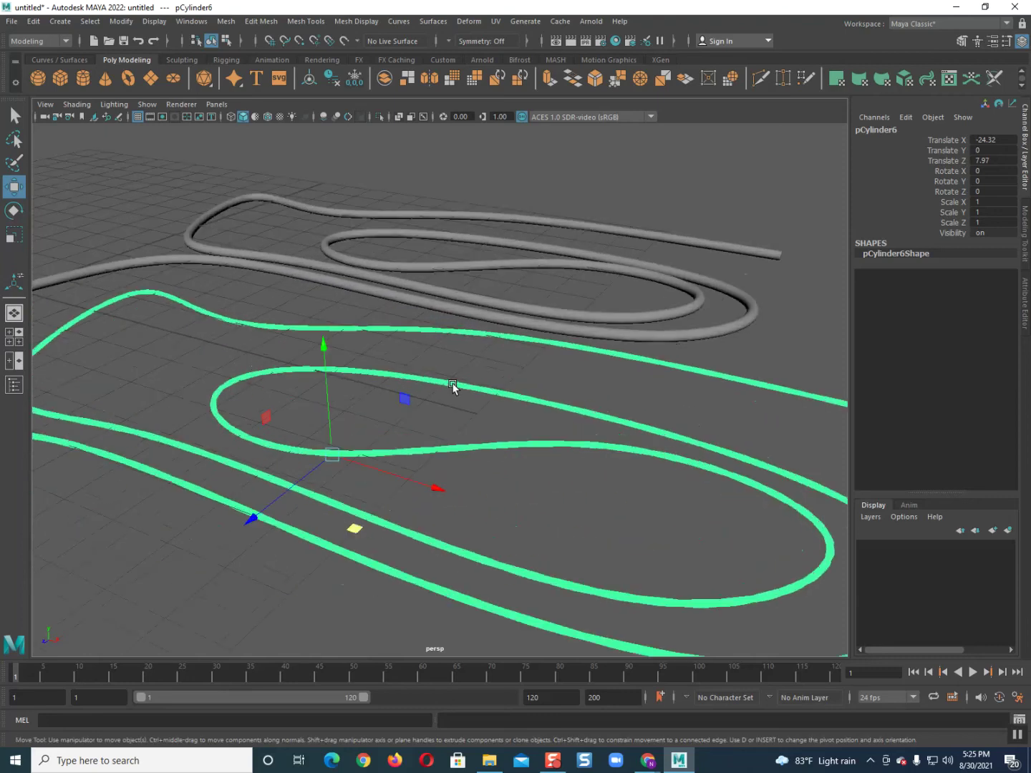
scroll(453, 391, "up", 2)
scroll(403, 350, "up", 2)
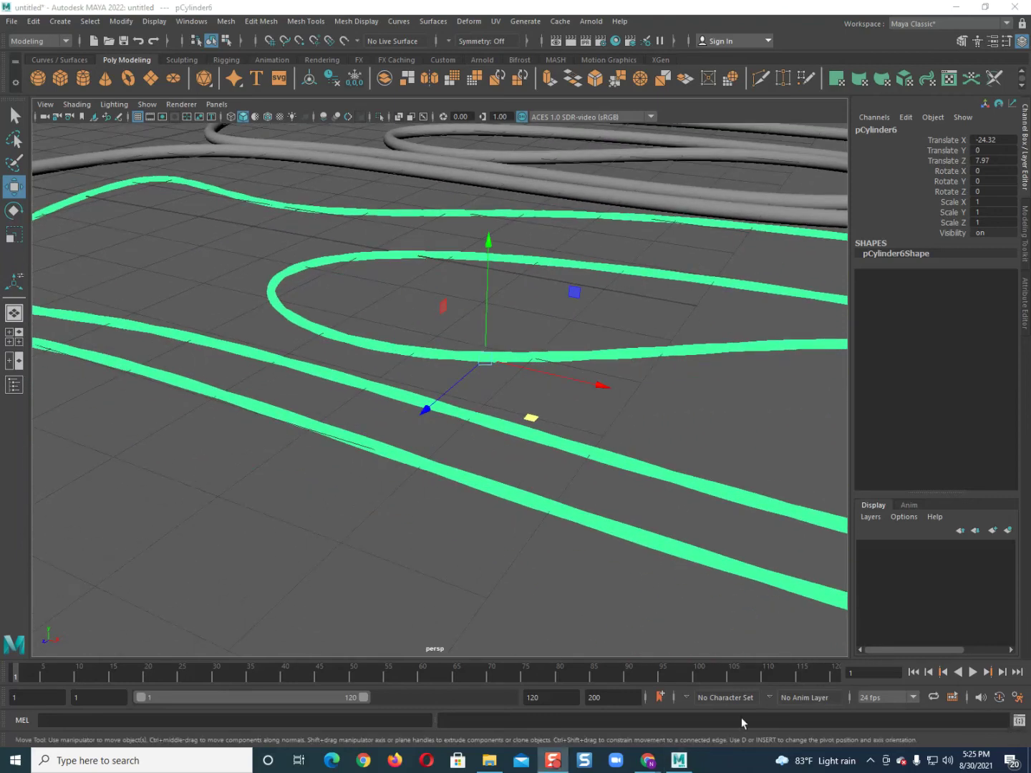
Deselect and orbit the view to compare the rope strand and thick tube side by side.
left_click_drag(738, 340, 422, 316, "alt")
left_click(405, 296)
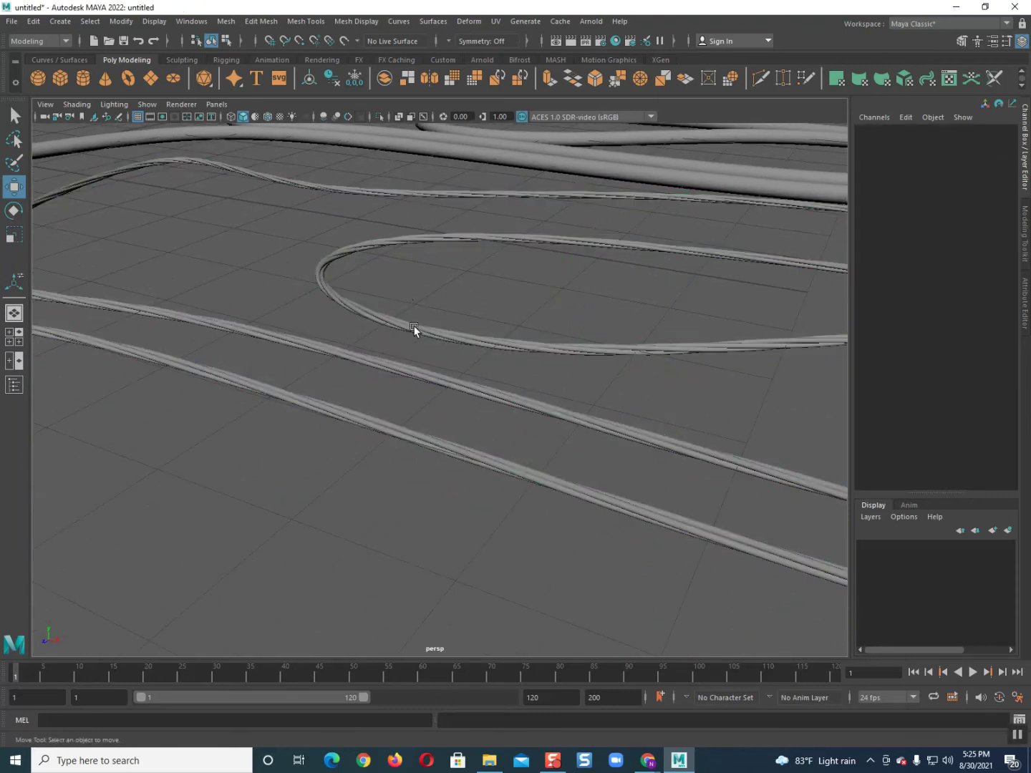
scroll(414, 327, "down", 5)
scroll(378, 372, "up", 3)
scroll(384, 403, "up", 3)
mouse_move(390, 423)
left_mouse_down("alt")
mouse_move(300, 407)
mouse_move(518, 464)
mouse_move(380, 460)
left_mouse_up("alt")
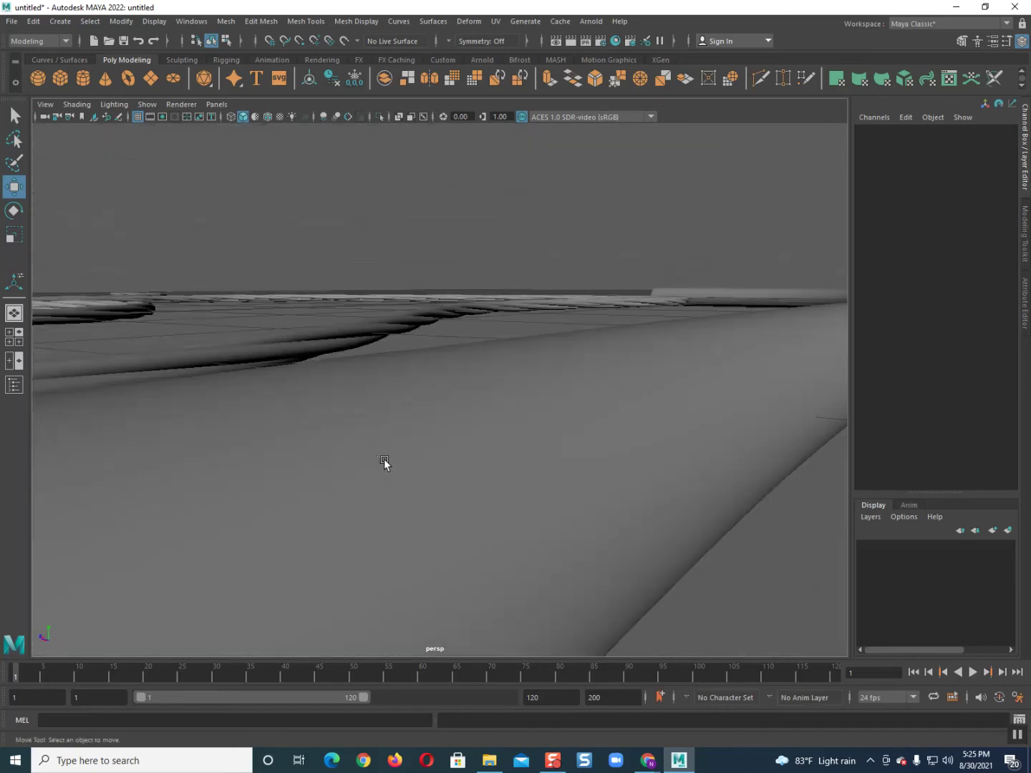
mouse_move(441, 473)
left_mouse_down("alt")
mouse_move(497, 483)
mouse_move(453, 443)
mouse_move(363, 430)
mouse_move(359, 420)
mouse_move(506, 399)
left_mouse_up("alt")
left_click(657, 381)
mouse_move(403, 455)
left_mouse_down("alt")
mouse_move(416, 451)
mouse_move(345, 418)
mouse_move(370, 446)
mouse_move(414, 444)
mouse_move(421, 435)
mouse_move(401, 426)
mouse_move(510, 395)
mouse_move(369, 353)
mouse_move(294, 352)
mouse_move(469, 368)
mouse_move(482, 355)
mouse_move(497, 379)
left_mouse_up("alt")
left_click(468, 378)
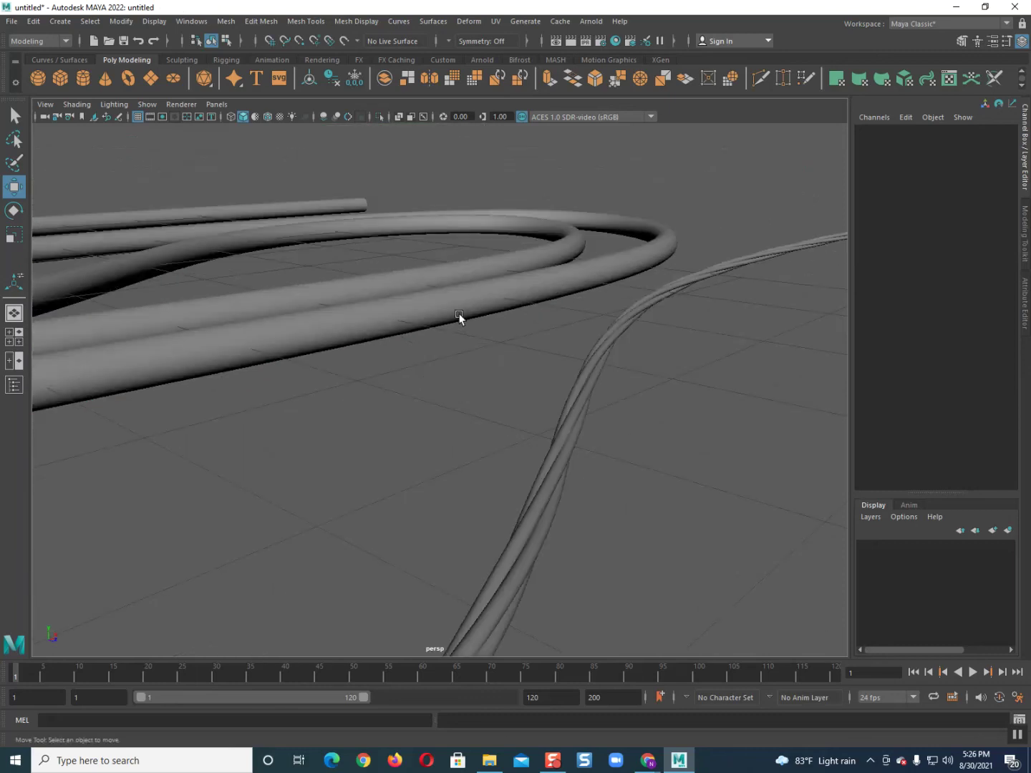
Assign a Phong E material to both the thick tube and the rope strand.
left_click(460, 315)
right_click_drag(416, 307, 416, 639)
left_click(462, 393)
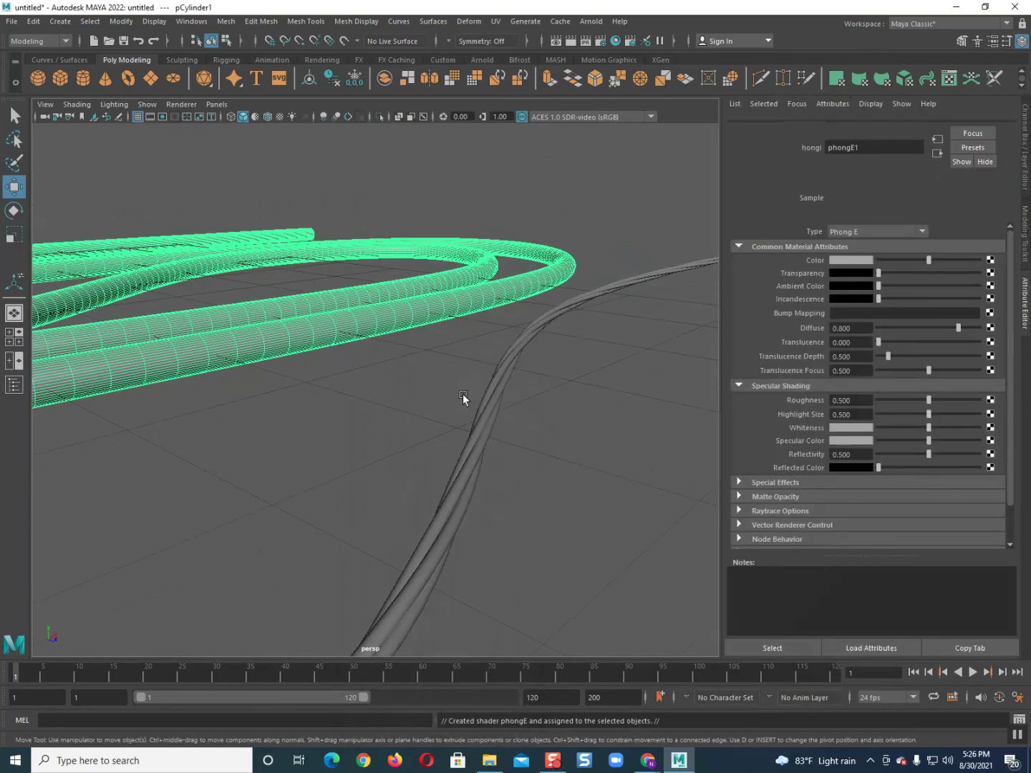
left_click_drag(312, 296, 679, 521)
right_click(476, 406)
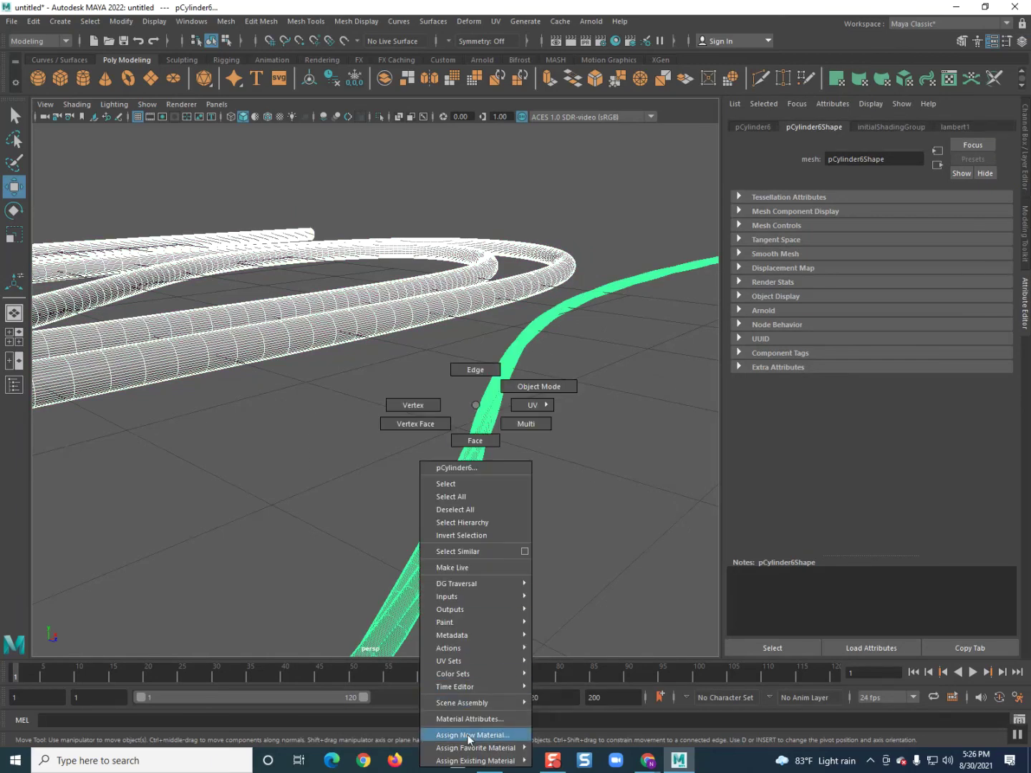
mouse_move(475, 747)
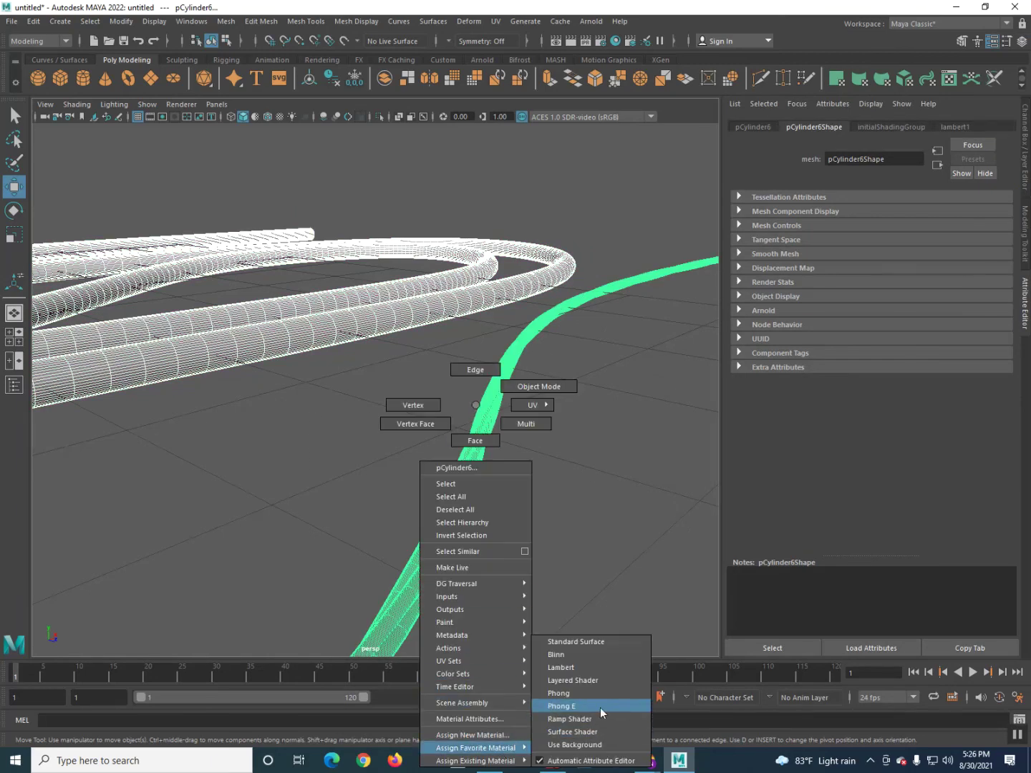
left_click(600, 706)
Map the Phong E colour to a file texture using E:\Color\wood color\4rgf.jpg.
left_click(990, 271)
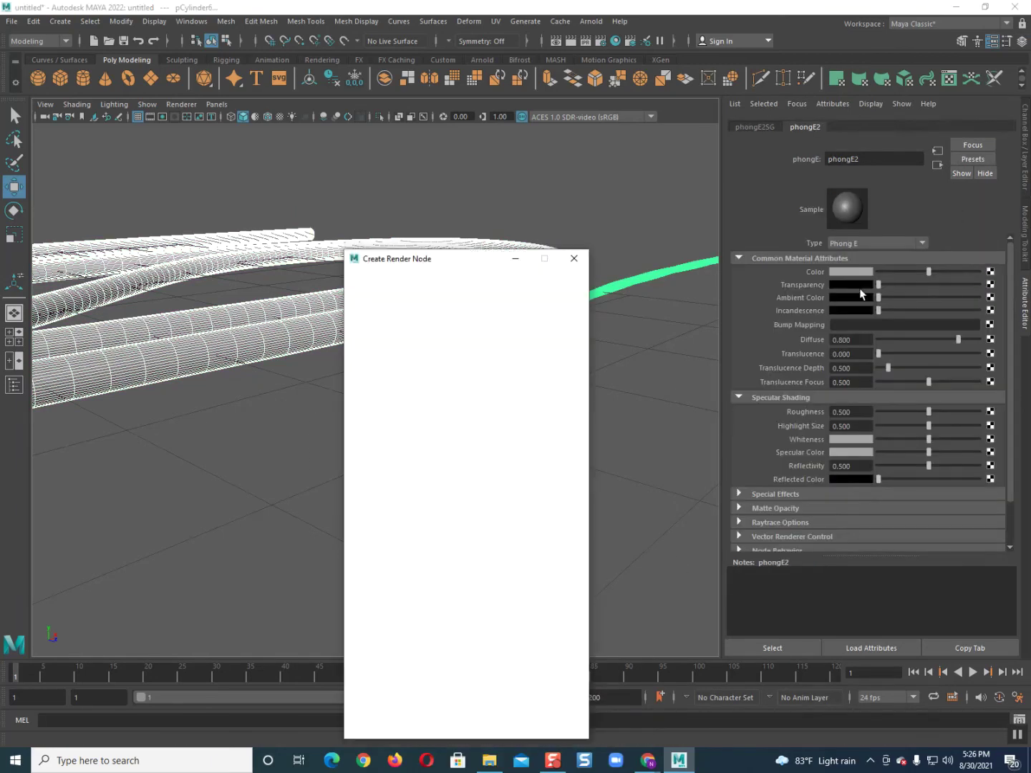
left_click(570, 345)
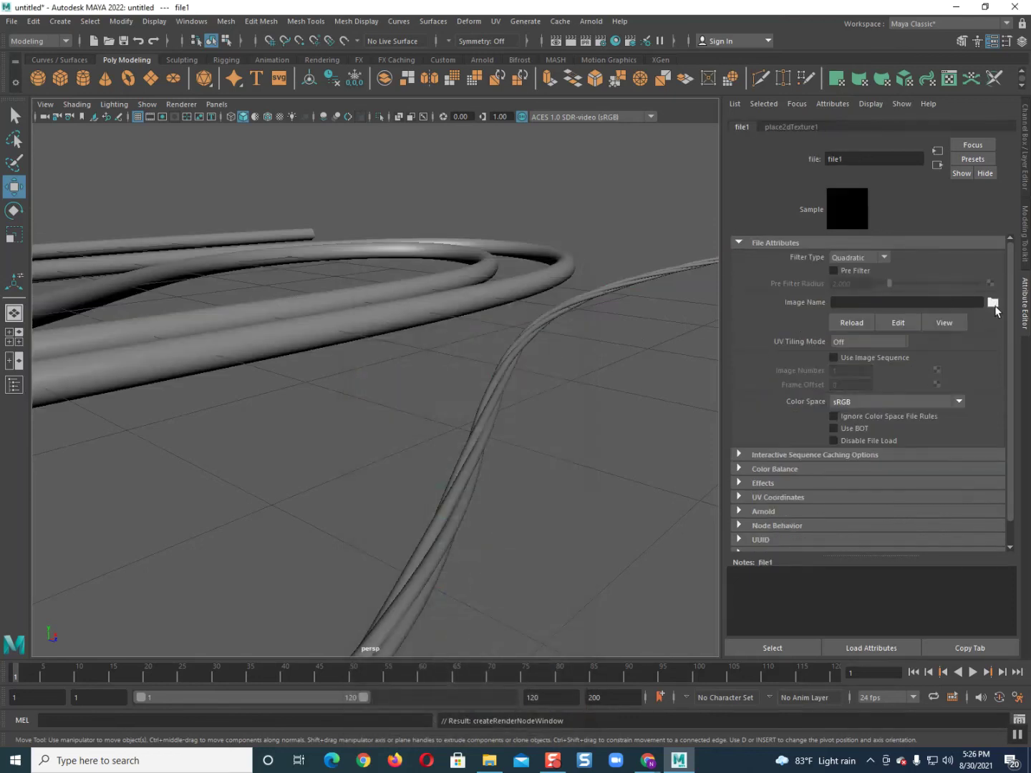
left_click(992, 303)
left_click(189, 241)
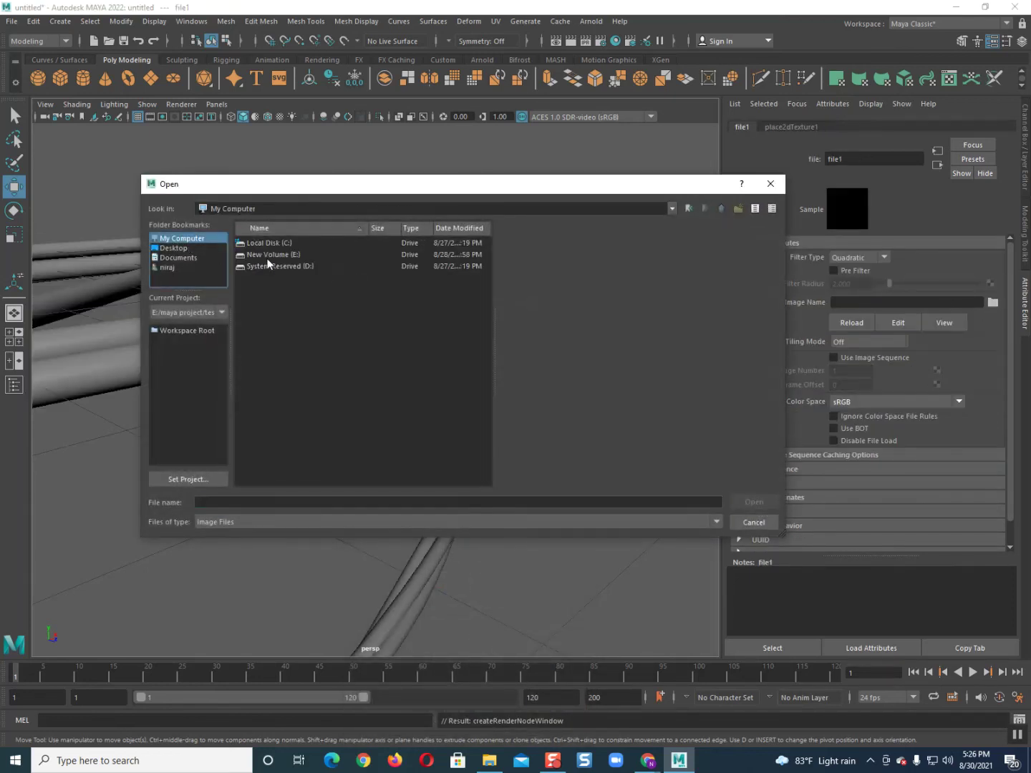
left_click(271, 256)
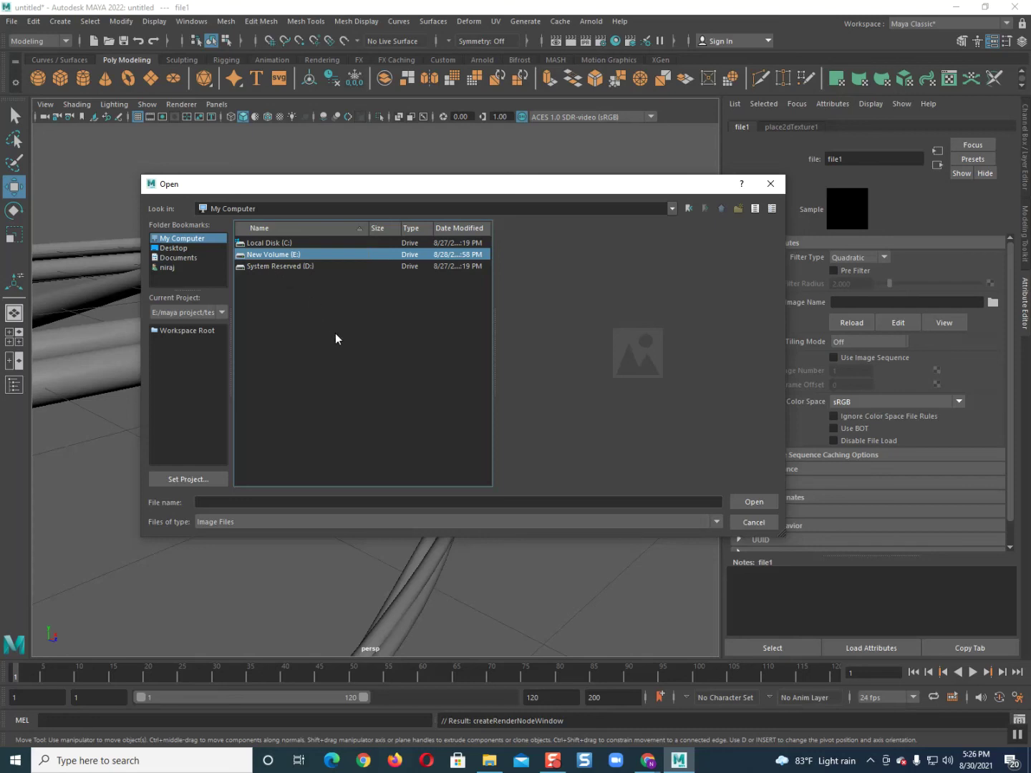
double_click(281, 256)
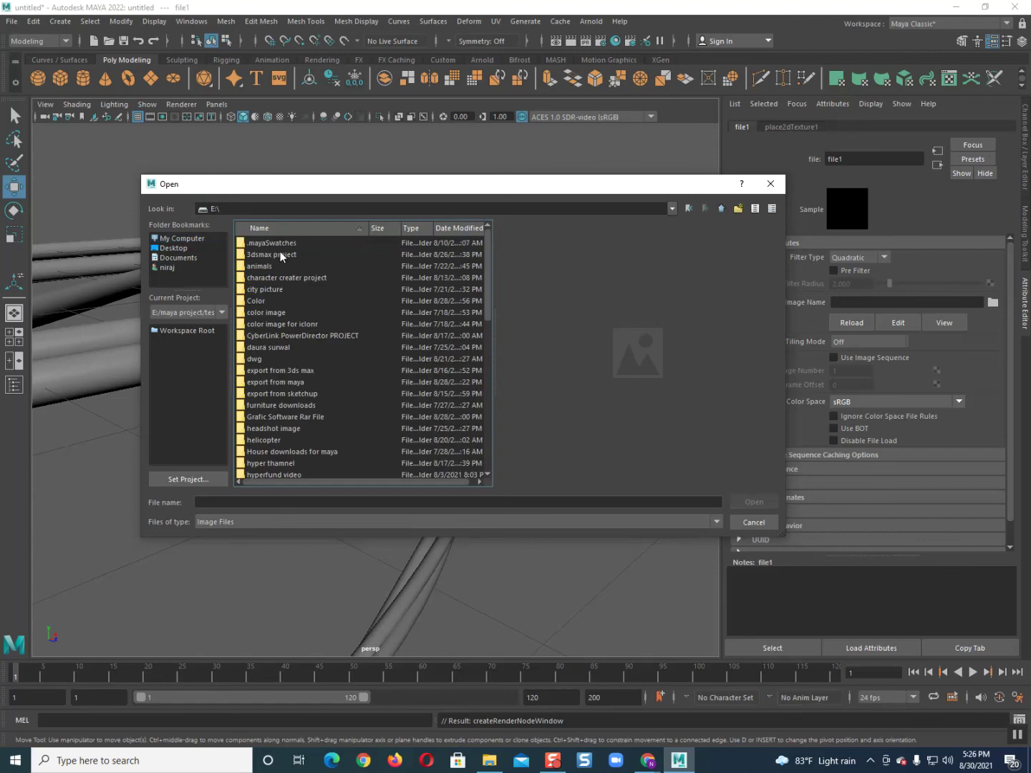
double_click(254, 301)
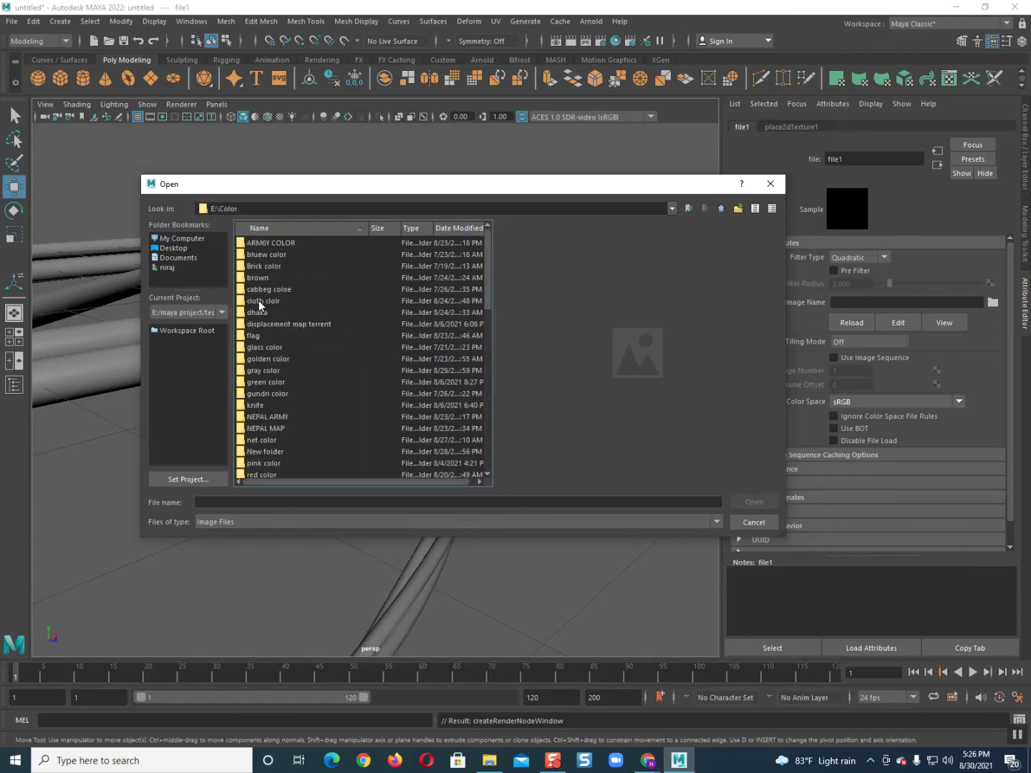
scroll(261, 408, "down", 7)
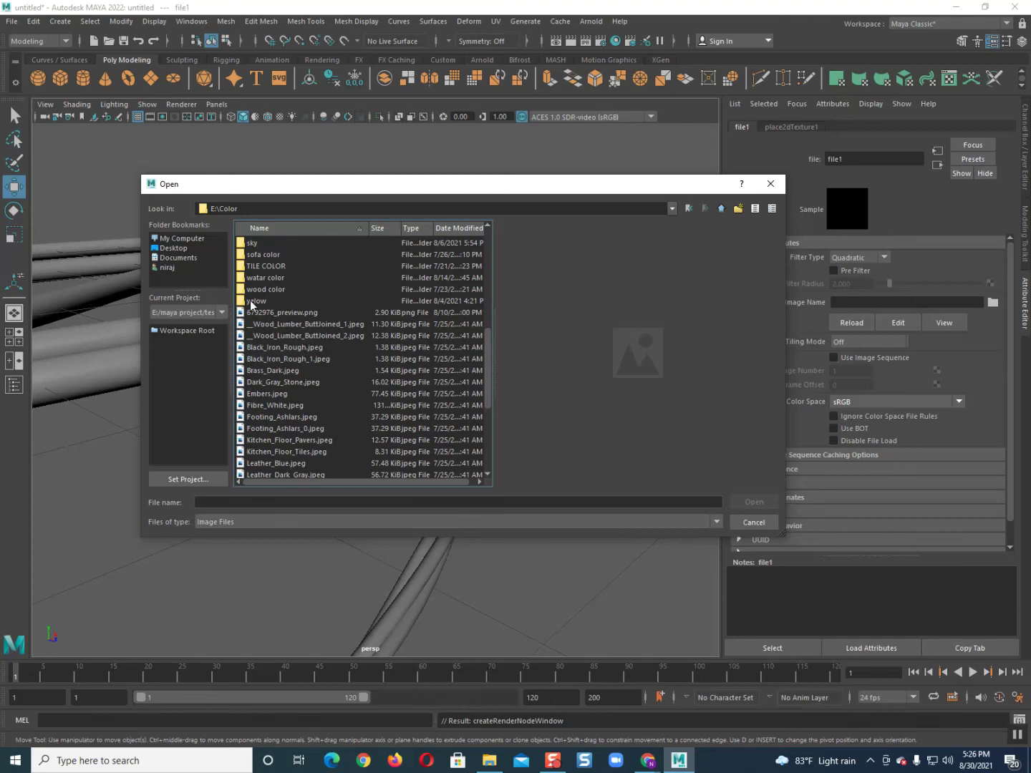
double_click(255, 289)
left_click(278, 279)
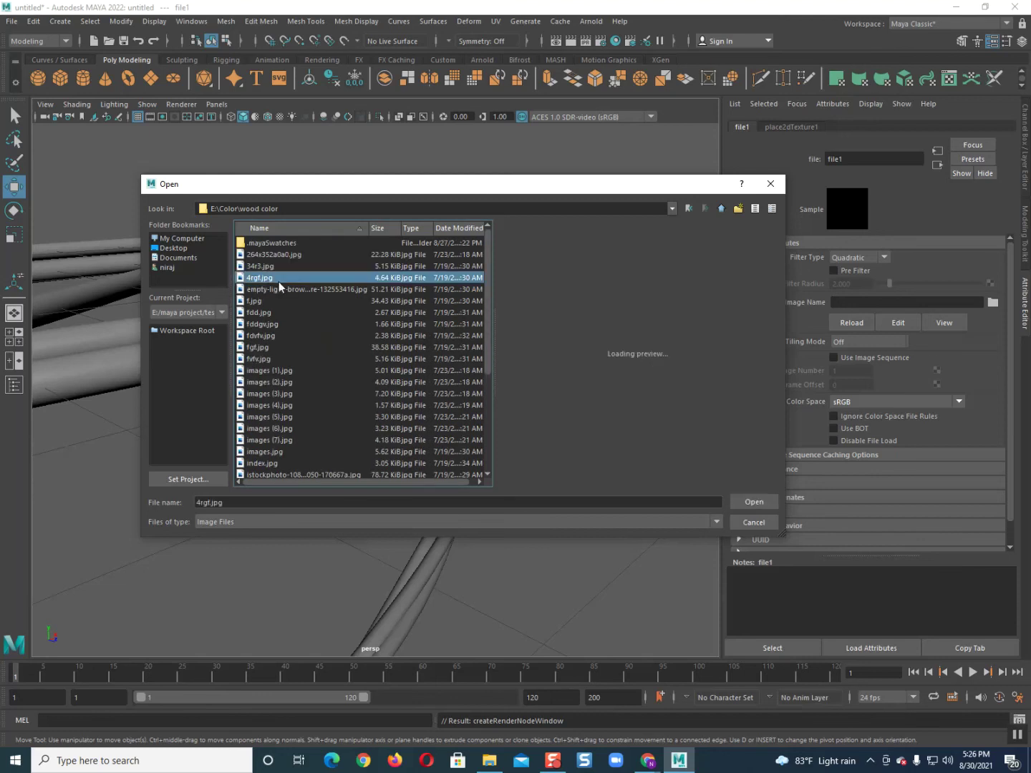
key("Return")
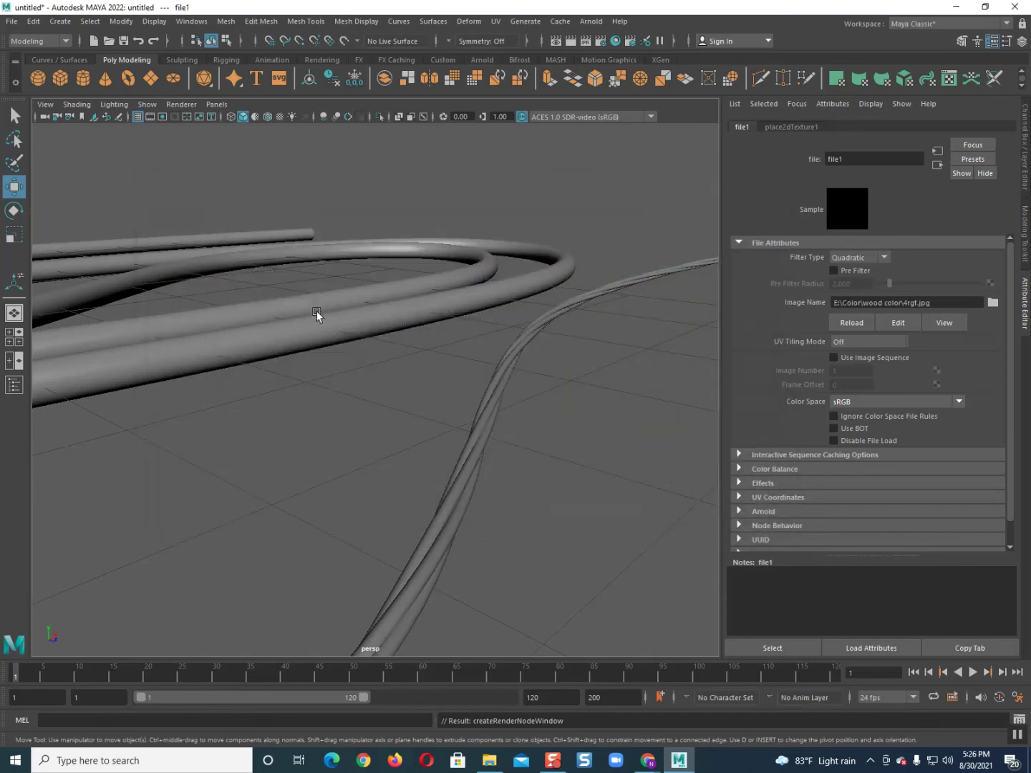
Turn on textured viewport display and clear the selection.
key("6")
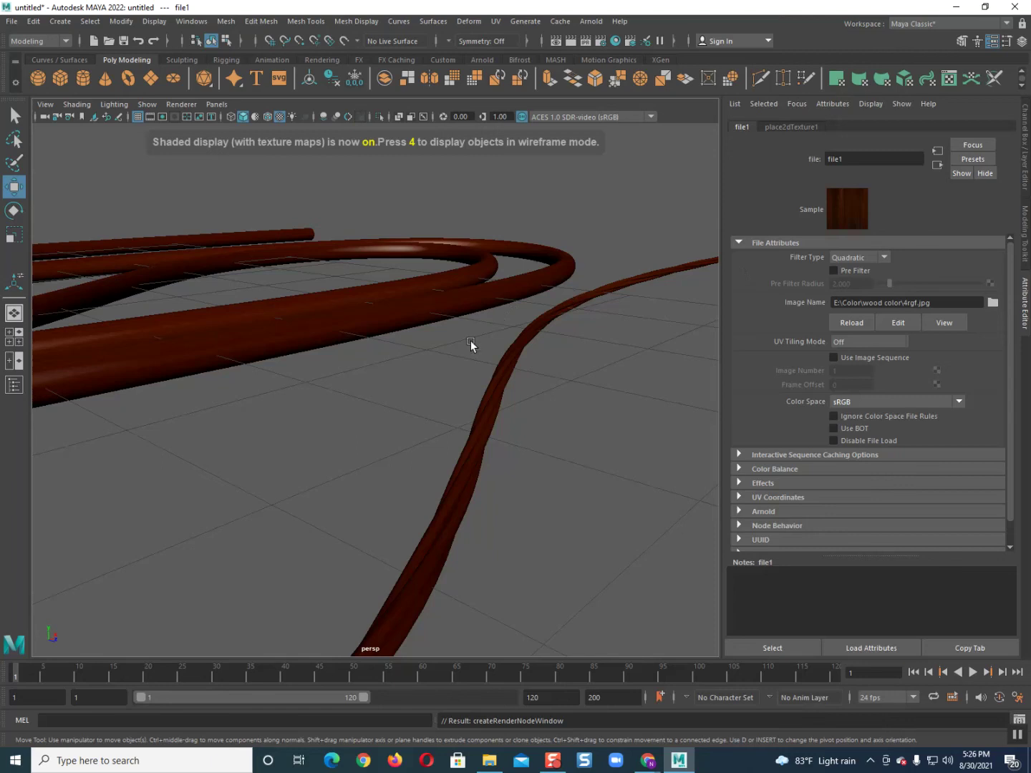
scroll(422, 449, "down", 3)
left_click(425, 453)
scroll(425, 452, "up", 2)
scroll(426, 456, "up", 3)
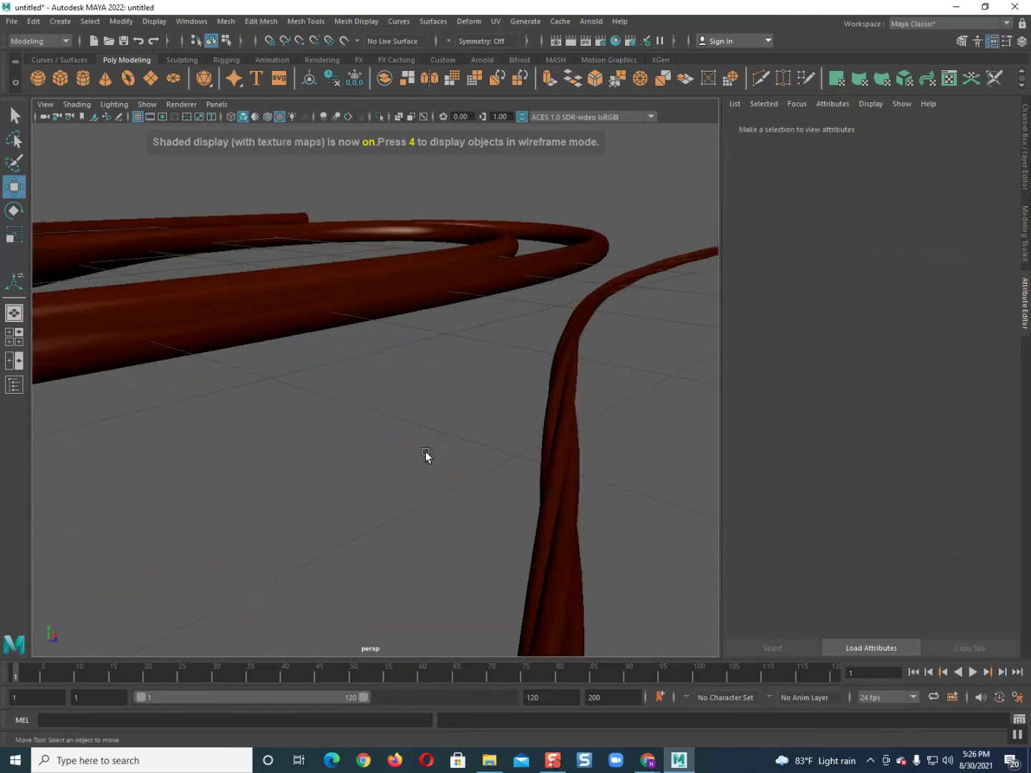
Tumble and zoom around the wood-textured tube and rope to inspect the texture.
left_click_drag(426, 456, 511, 450, "alt")
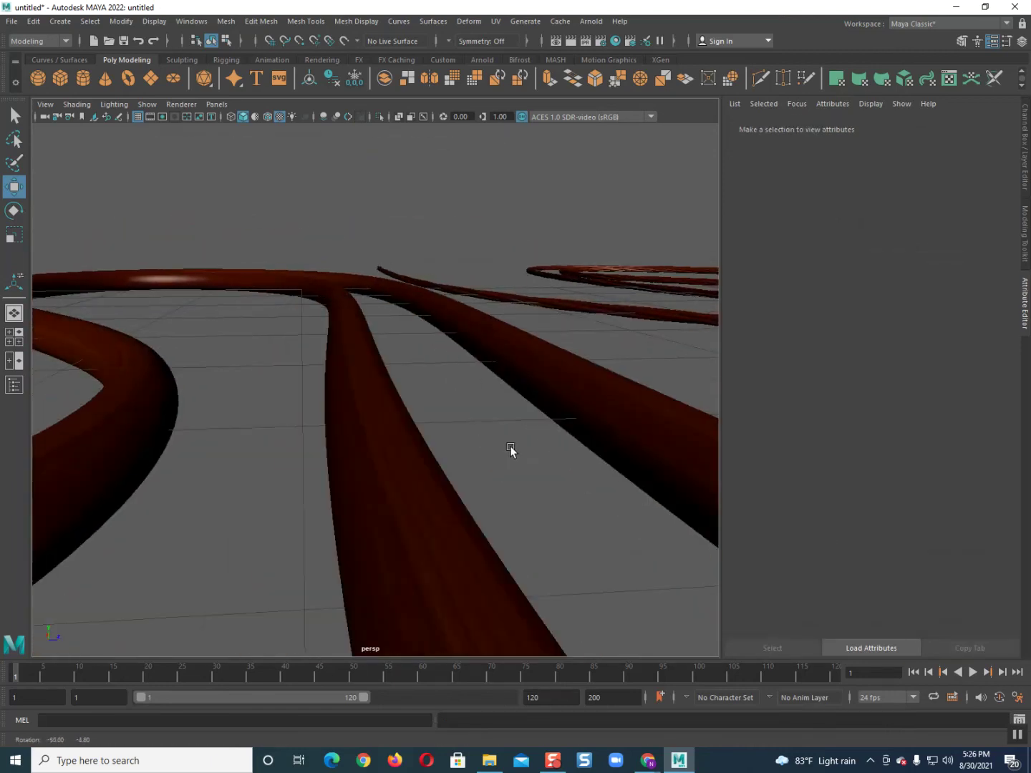
left_click_drag(511, 449, 376, 433, "alt")
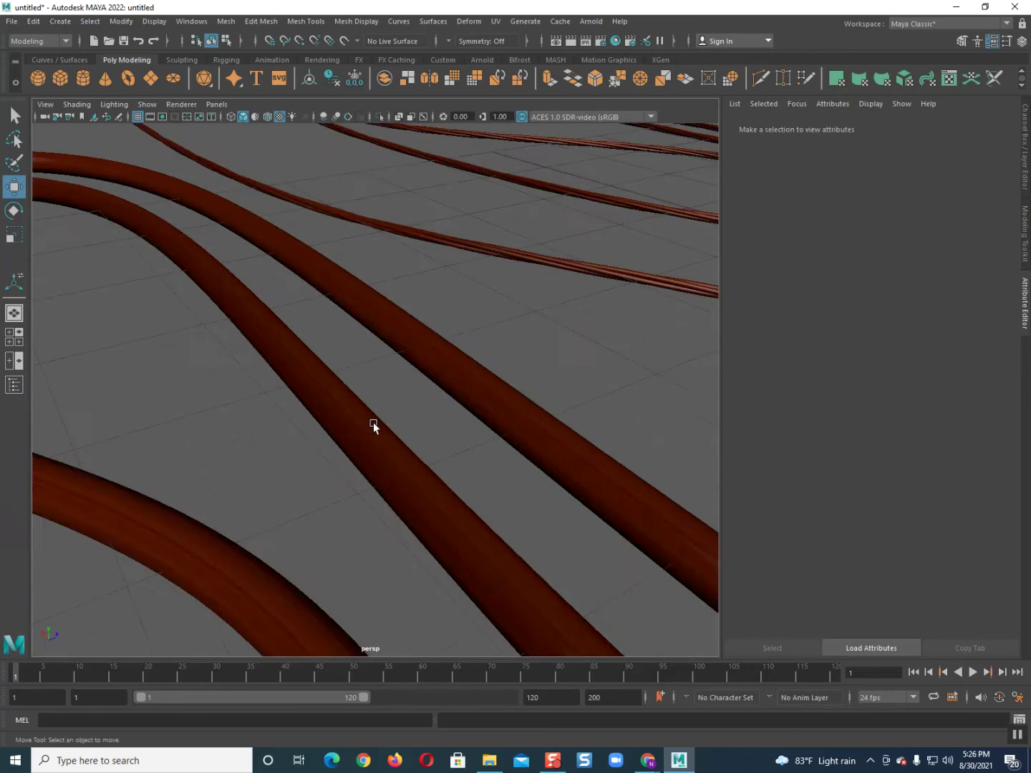
scroll(375, 433, "up", 3)
scroll(349, 335, "up", 2)
scroll(292, 330, "up", 2)
scroll(323, 351, "up", 1)
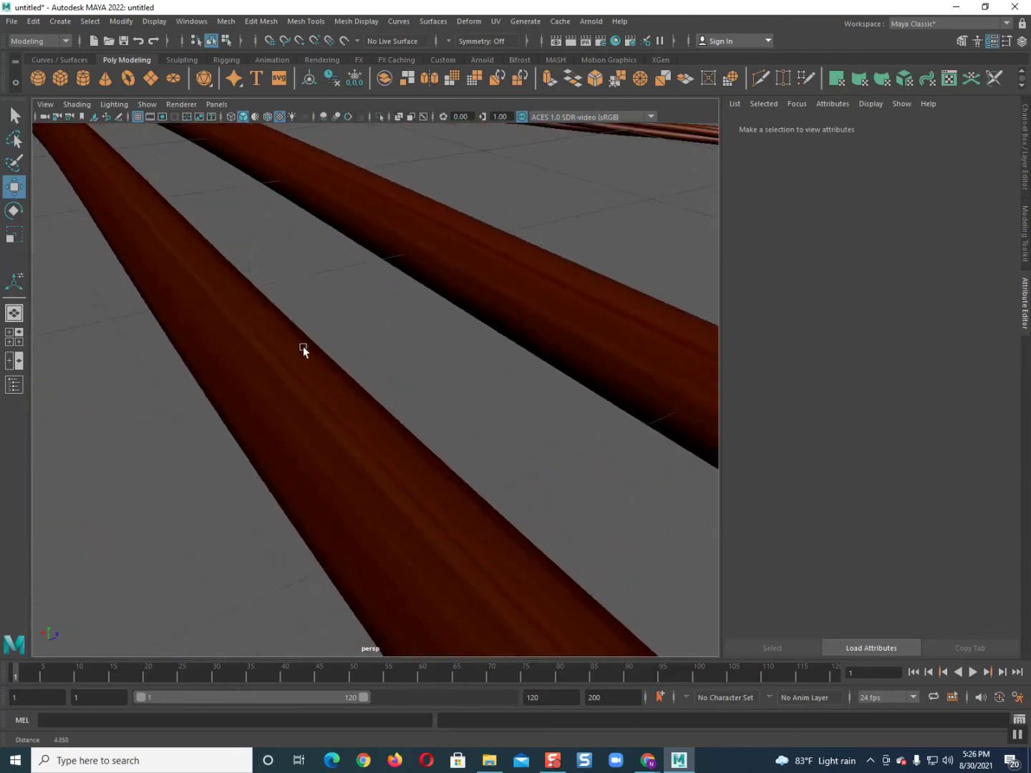
scroll(221, 336, "down", 3)
scroll(345, 393, "up", 3)
scroll(254, 357, "down", 3)
scroll(300, 381, "up", 2)
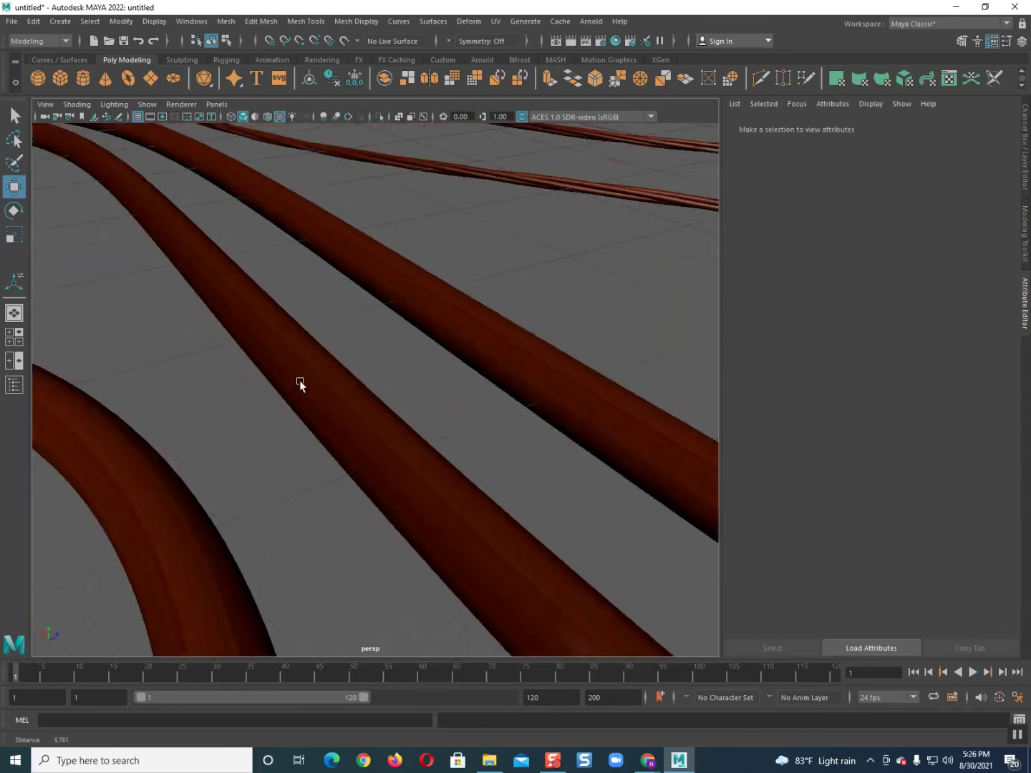
scroll(299, 380, "up", 3)
scroll(352, 416, "down", 2)
scroll(330, 402, "up", 1)
scroll(331, 352, "down", 2)
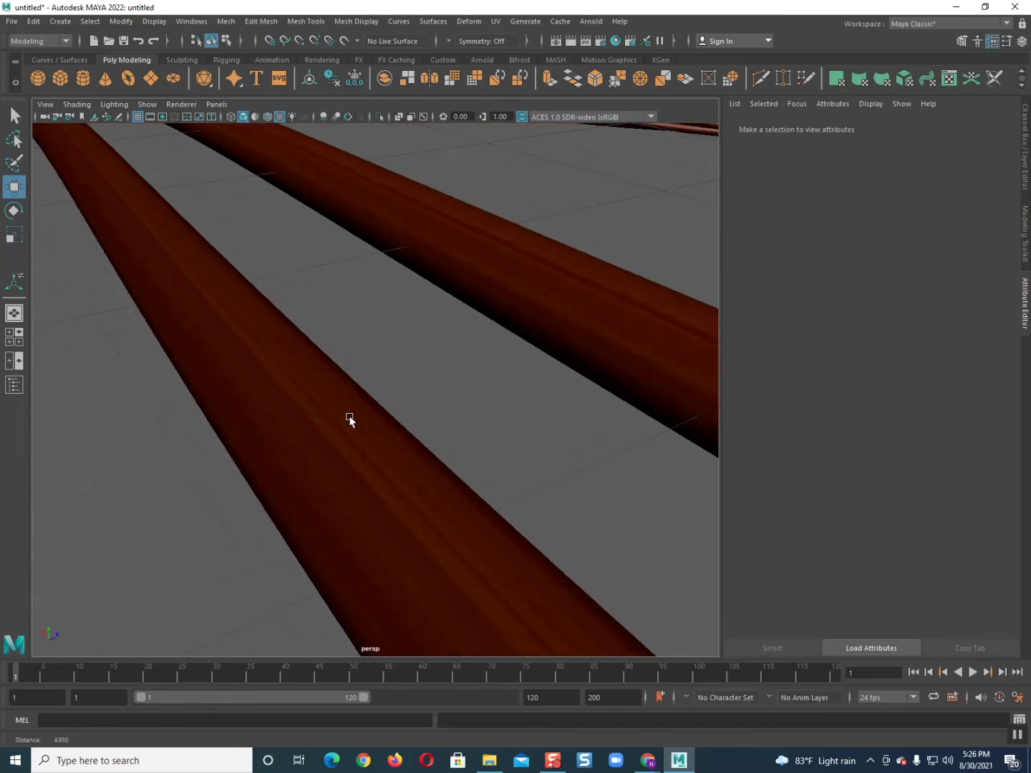
scroll(329, 363, "up", 1)
scroll(289, 373, "down", 3)
scroll(412, 435, "down", 2)
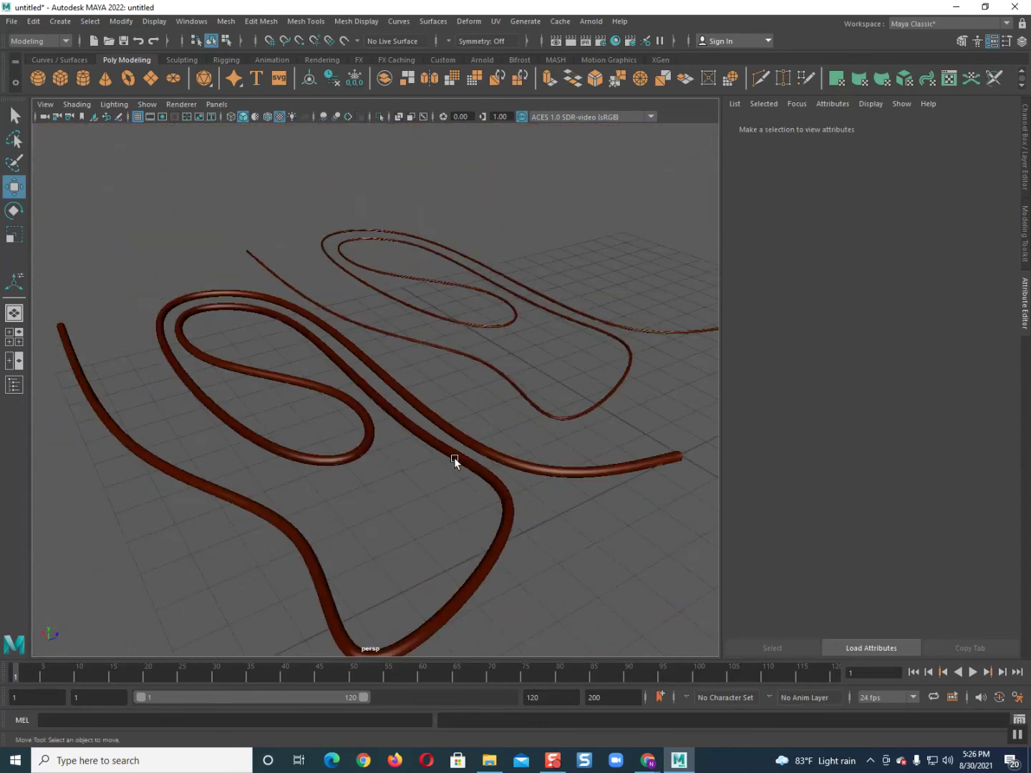
scroll(394, 448, "down", 1)
scroll(352, 467, "up", 3)
scroll(265, 467, "up", 3)
scroll(260, 378, "up", 3)
scroll(261, 378, "down", 2)
scroll(350, 451, "up", 1)
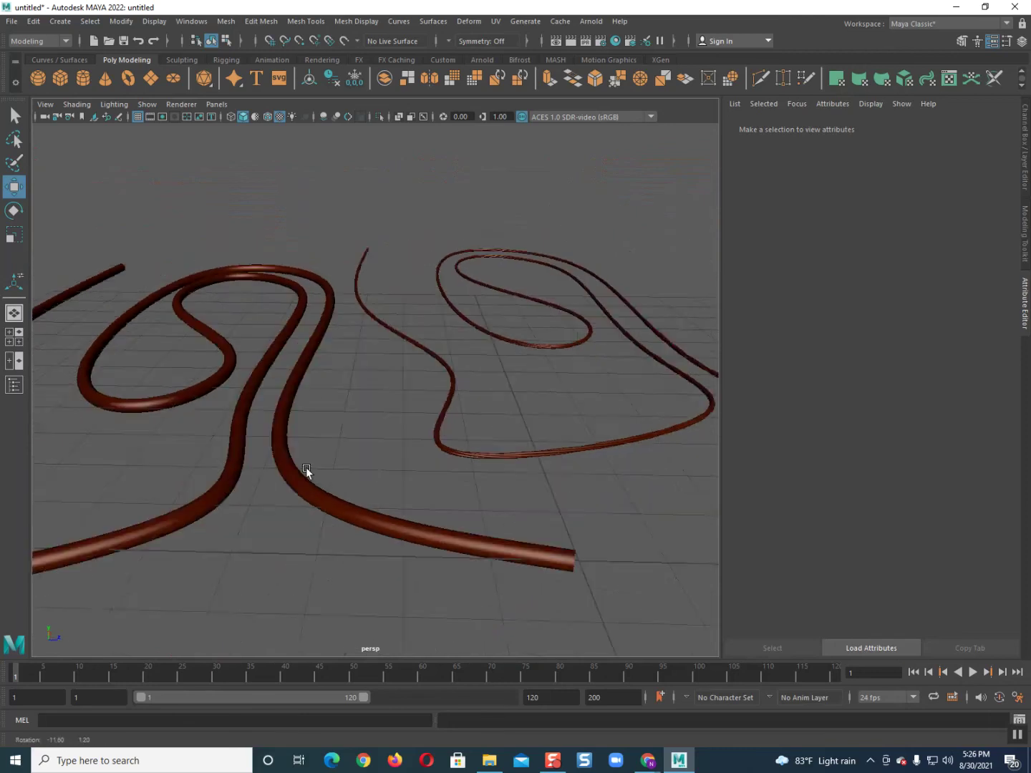
scroll(303, 430, "up", 2)
scroll(500, 490, "up", 2)
scroll(423, 450, "down", 2)
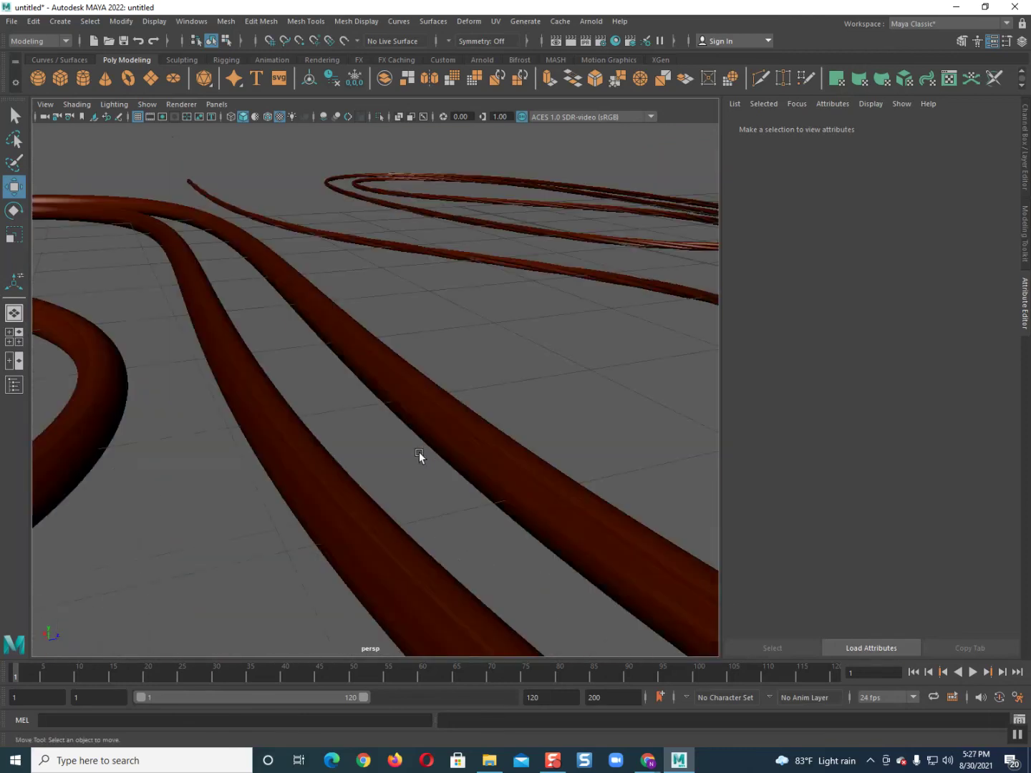